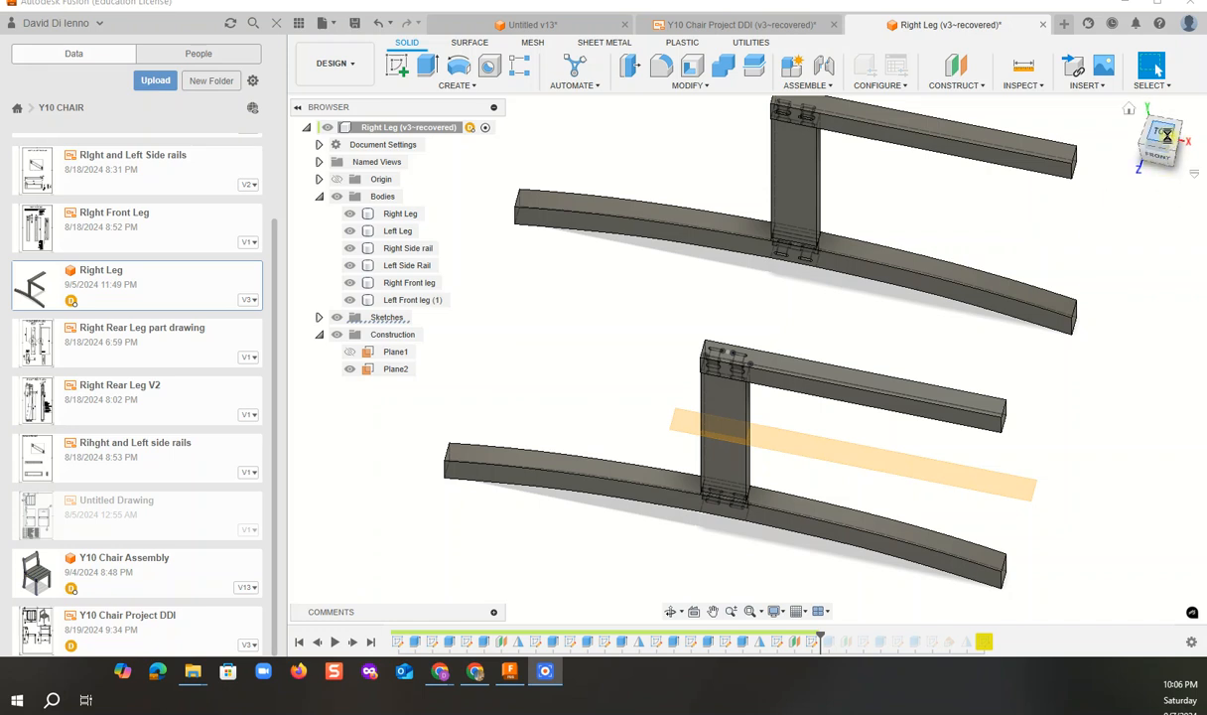
- Start a sketch on the inner face of the right front leg
mouse_move(1106, 129)
left_mouse_down()
mouse_move(1063, 135)
mouse_move(915, 112)
left_mouse_up()
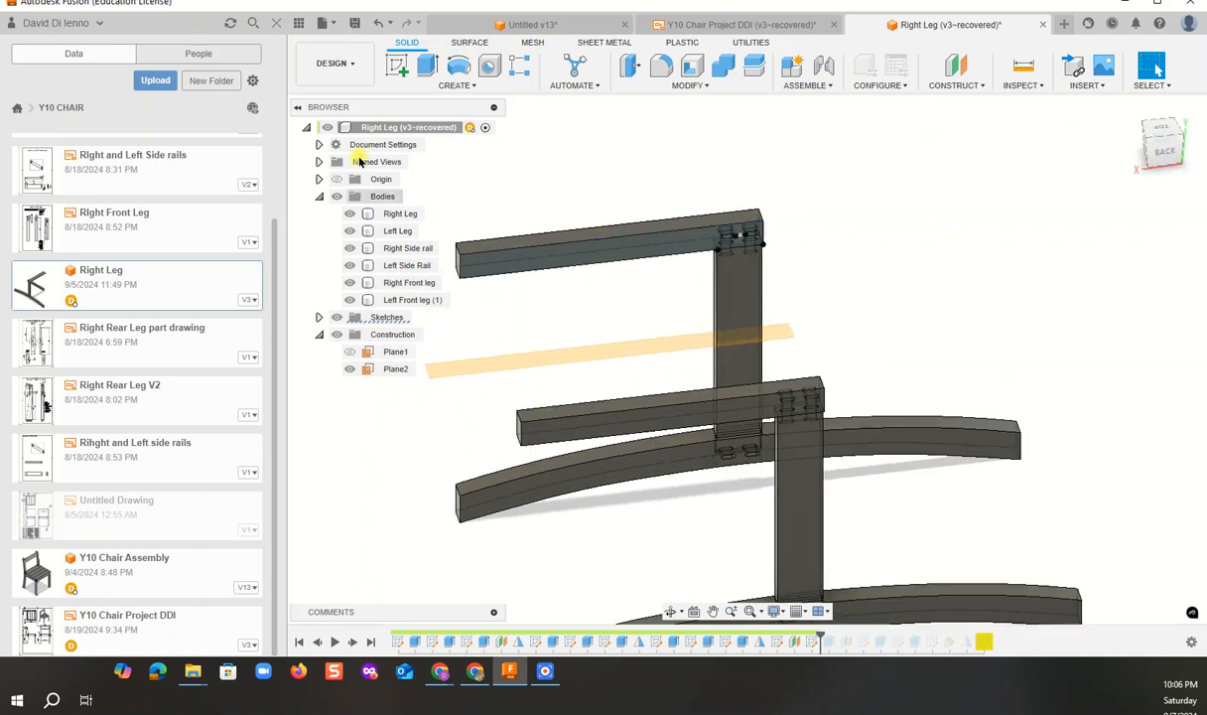
left_click(383, 72)
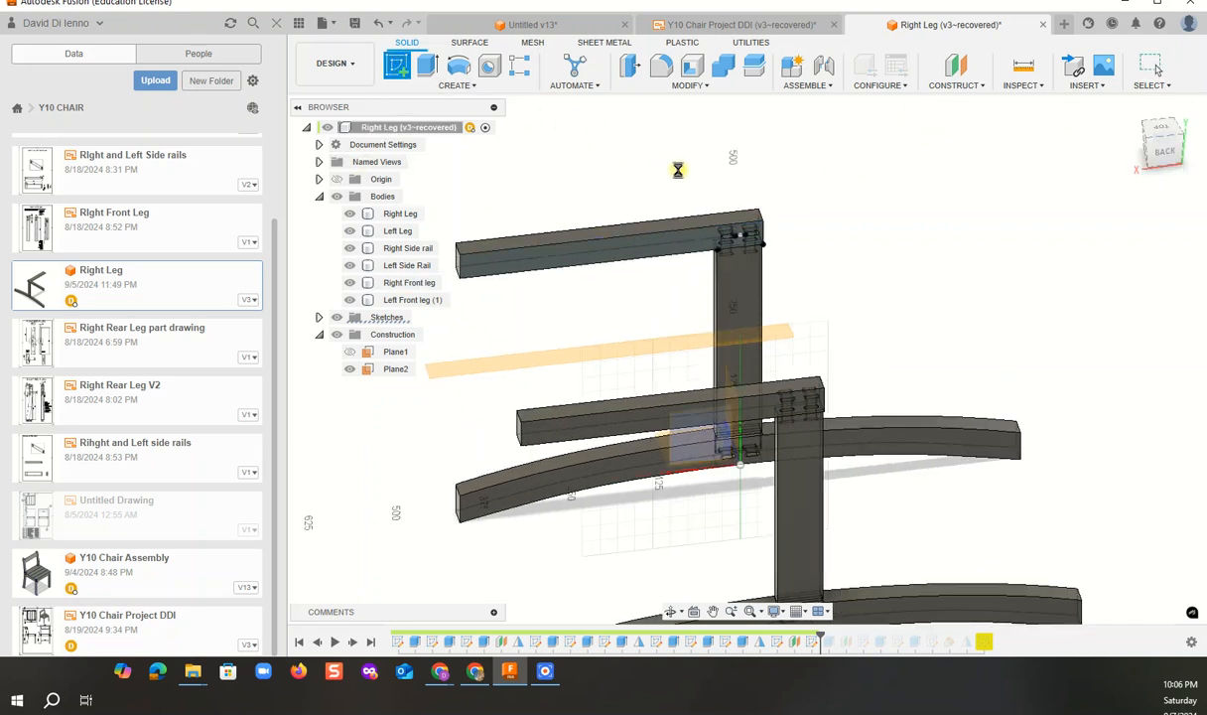
left_click(685, 239)
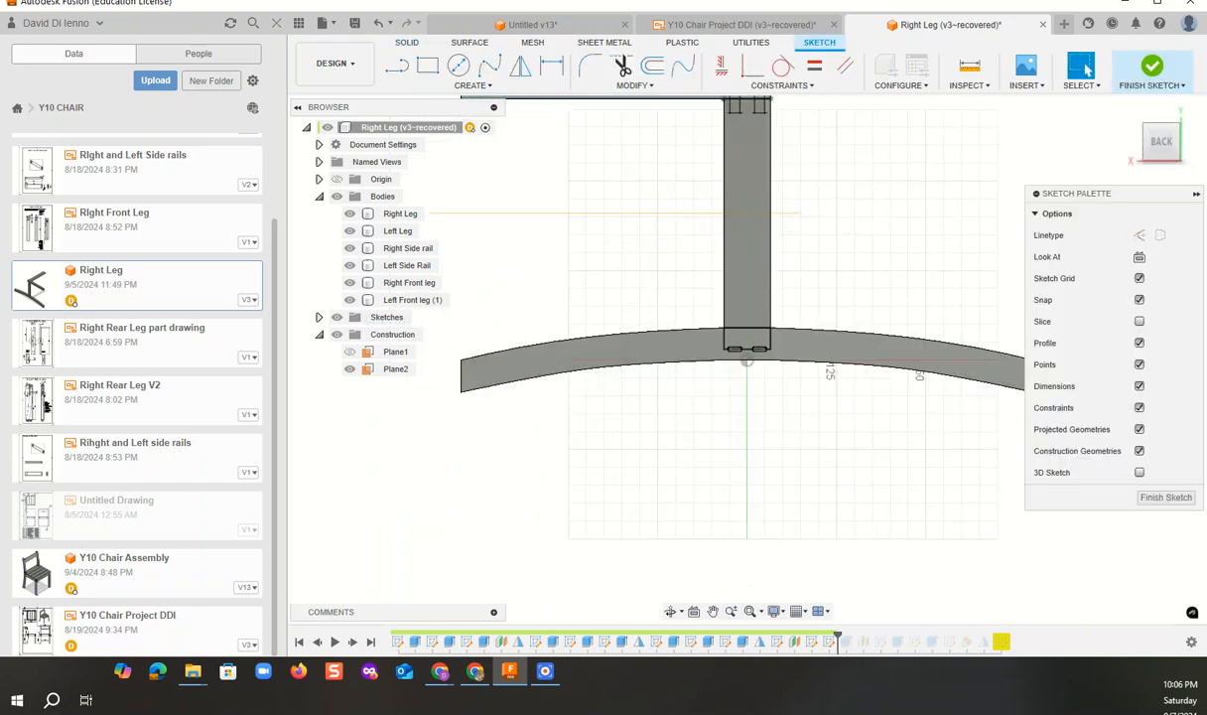
- Hide the Left Leg, Left Side Rail and Left Front leg (1) bodies, keeping the right-hand bodies visible
left_click_drag(1104, 141, 1187, 169)
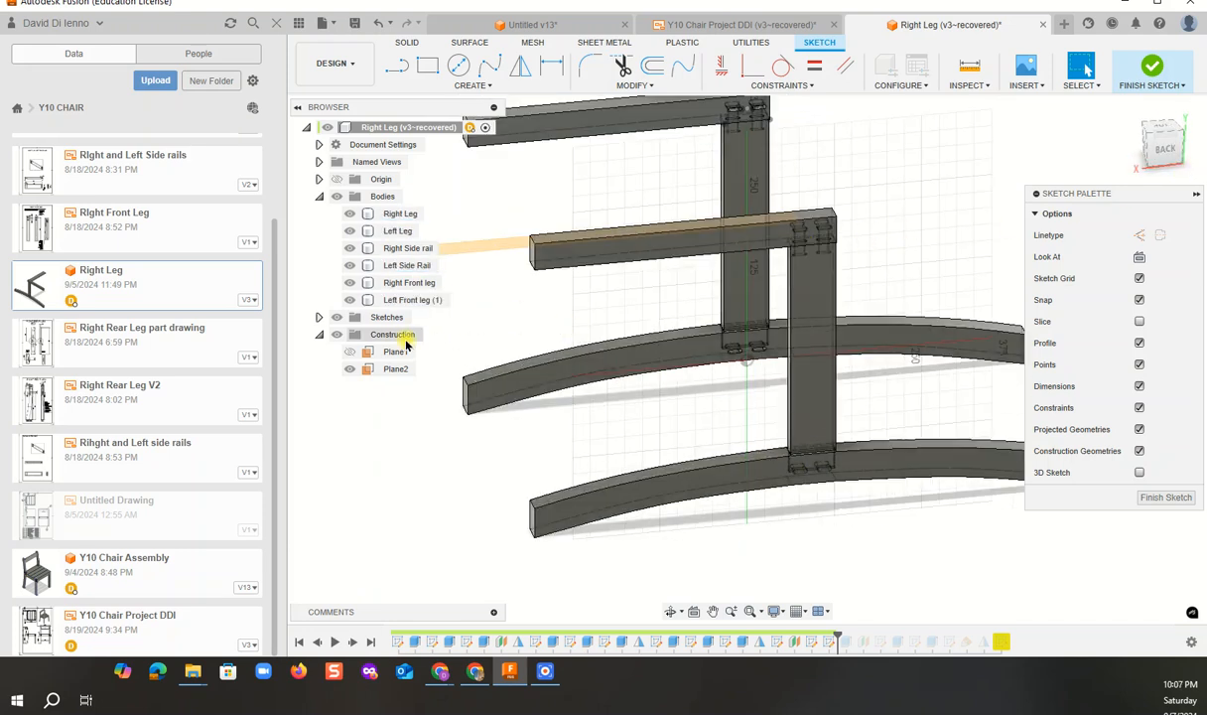
left_click(348, 213)
left_click(348, 213)
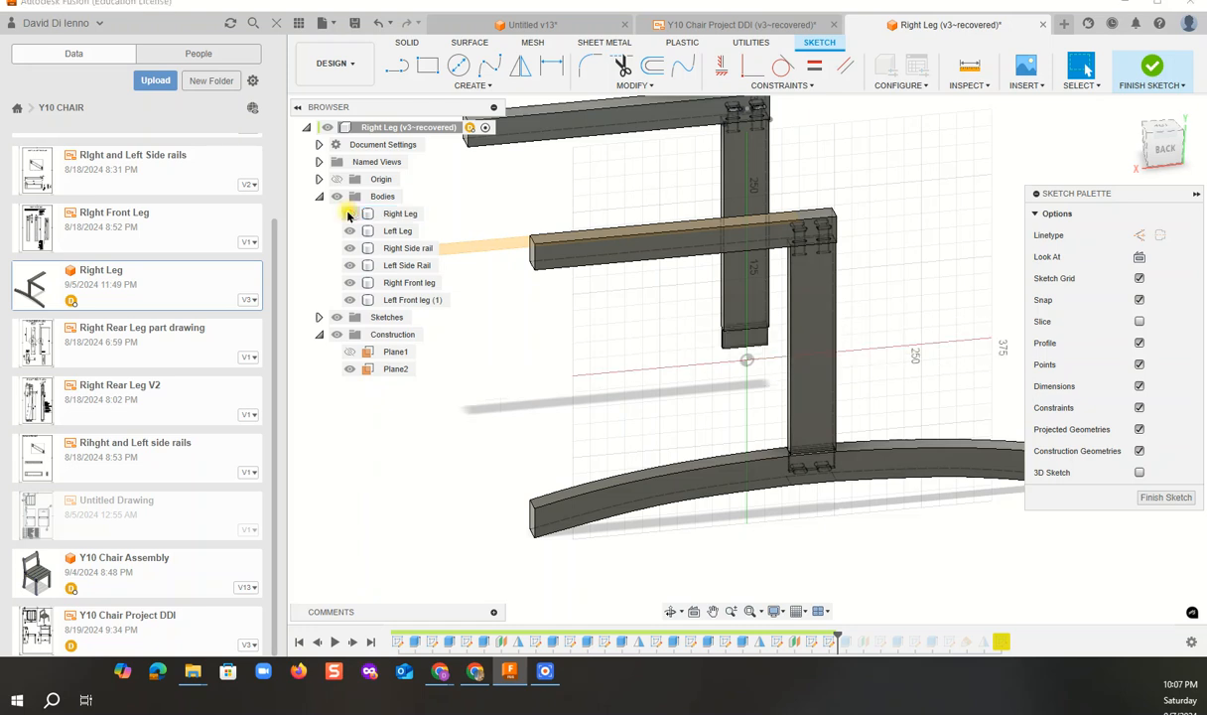
left_click(349, 213)
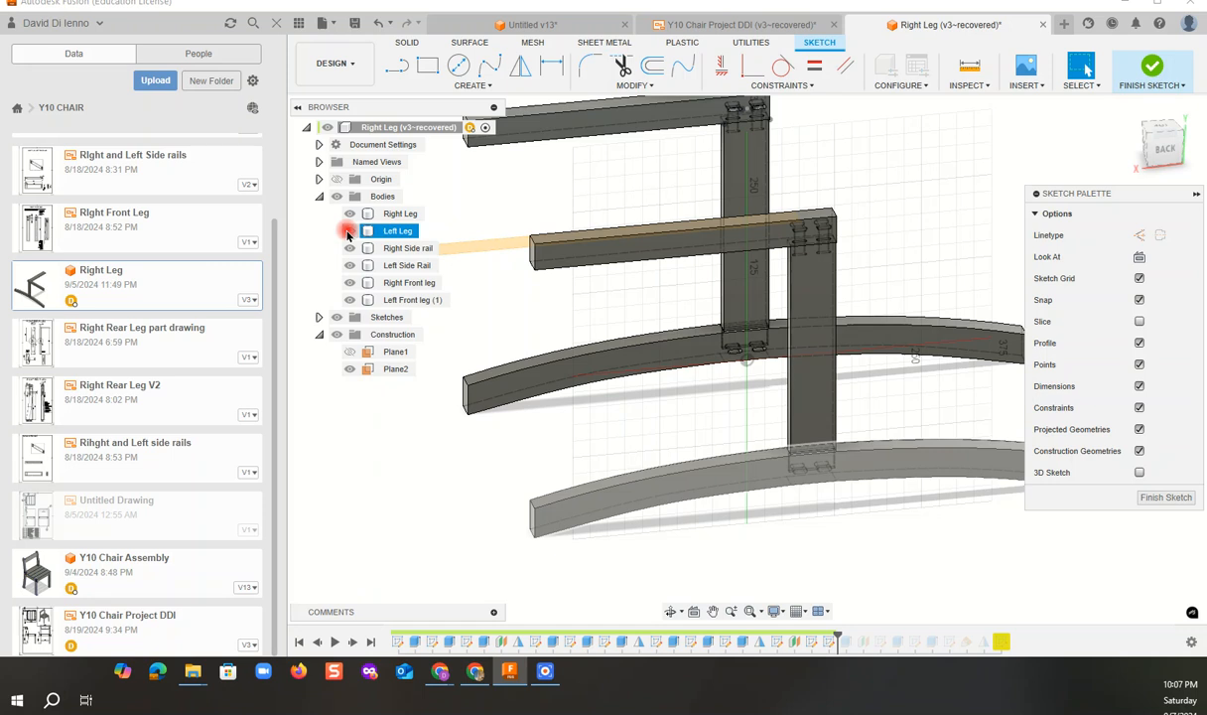
left_click(348, 230)
left_click(354, 266)
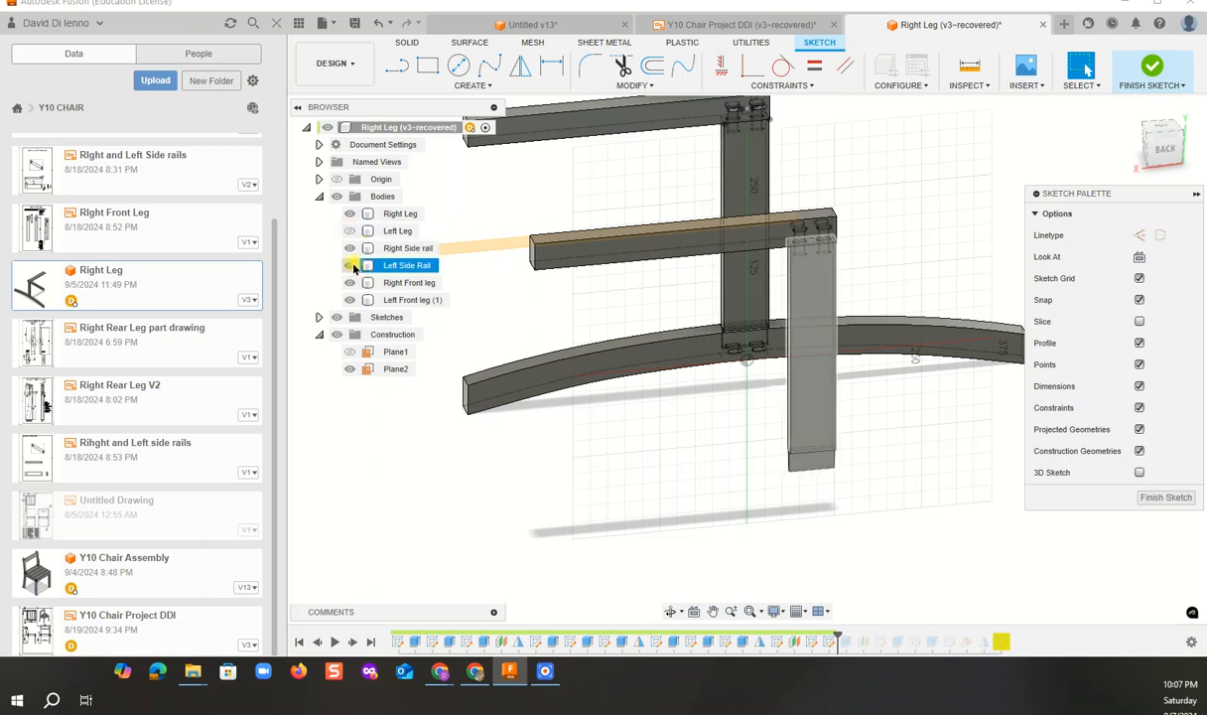
left_click(350, 266)
left_click(350, 283)
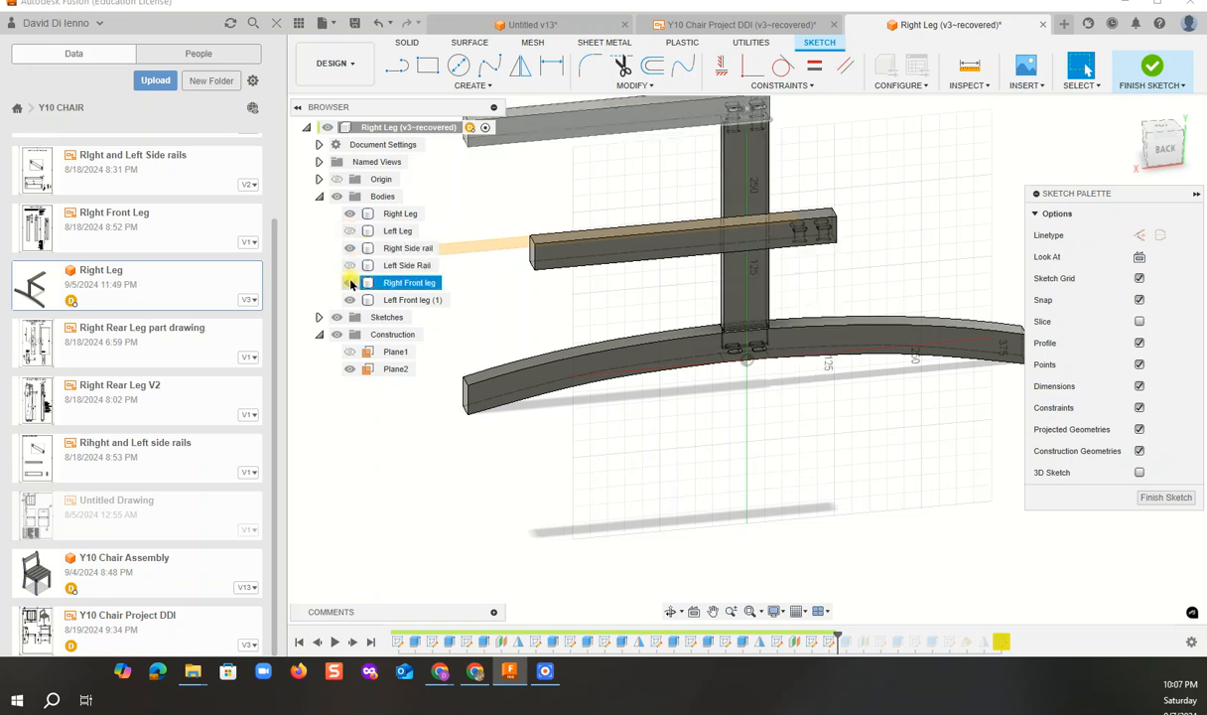
left_click(347, 300)
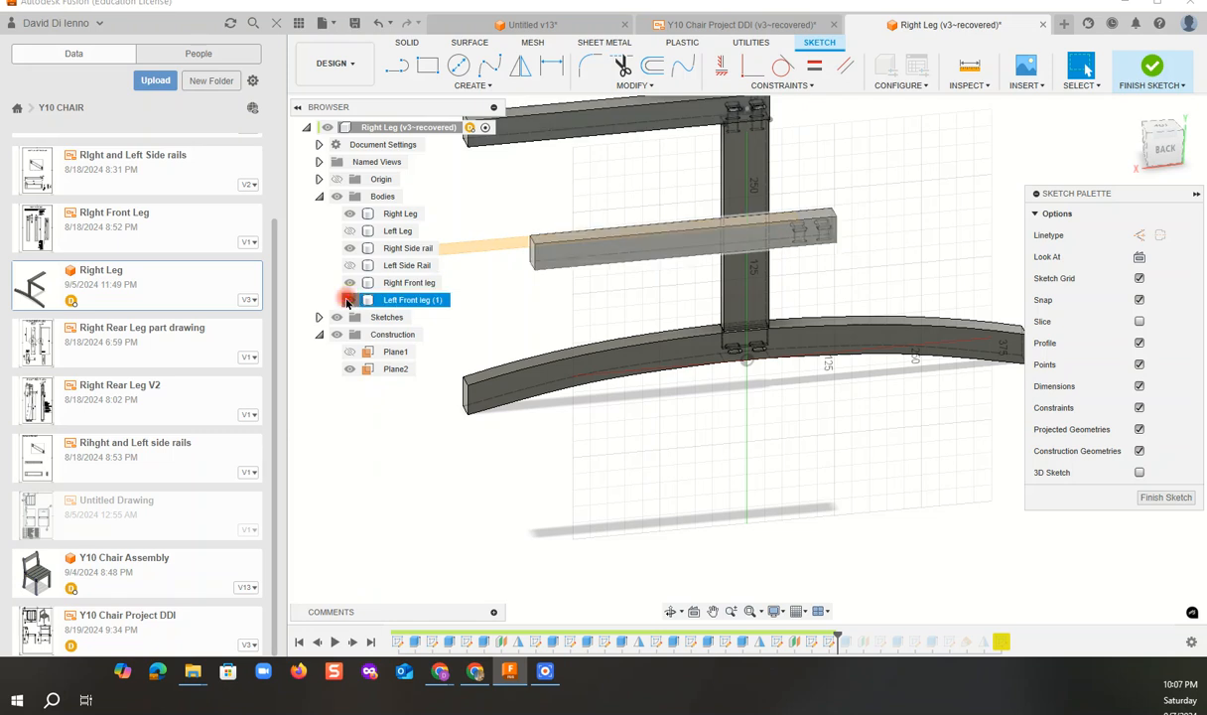
left_click(347, 300)
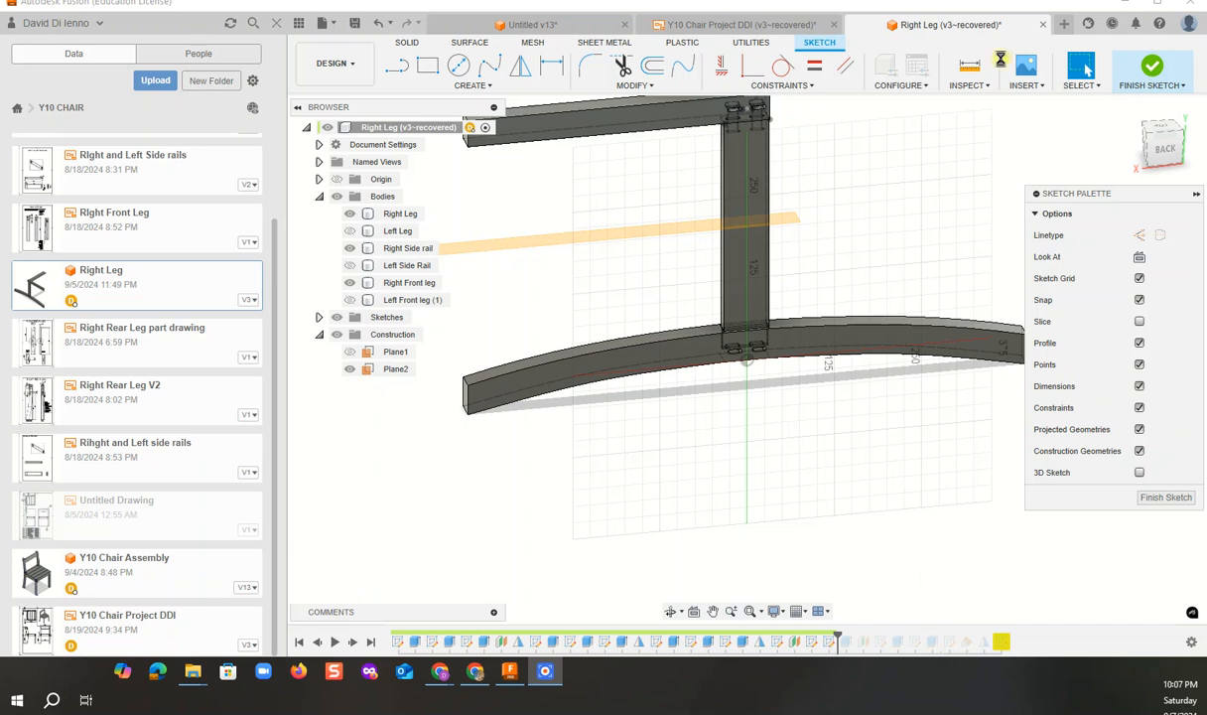
- Place a sketch point midway between the two mortise slots on the right front leg's inner face
left_click(655, 112)
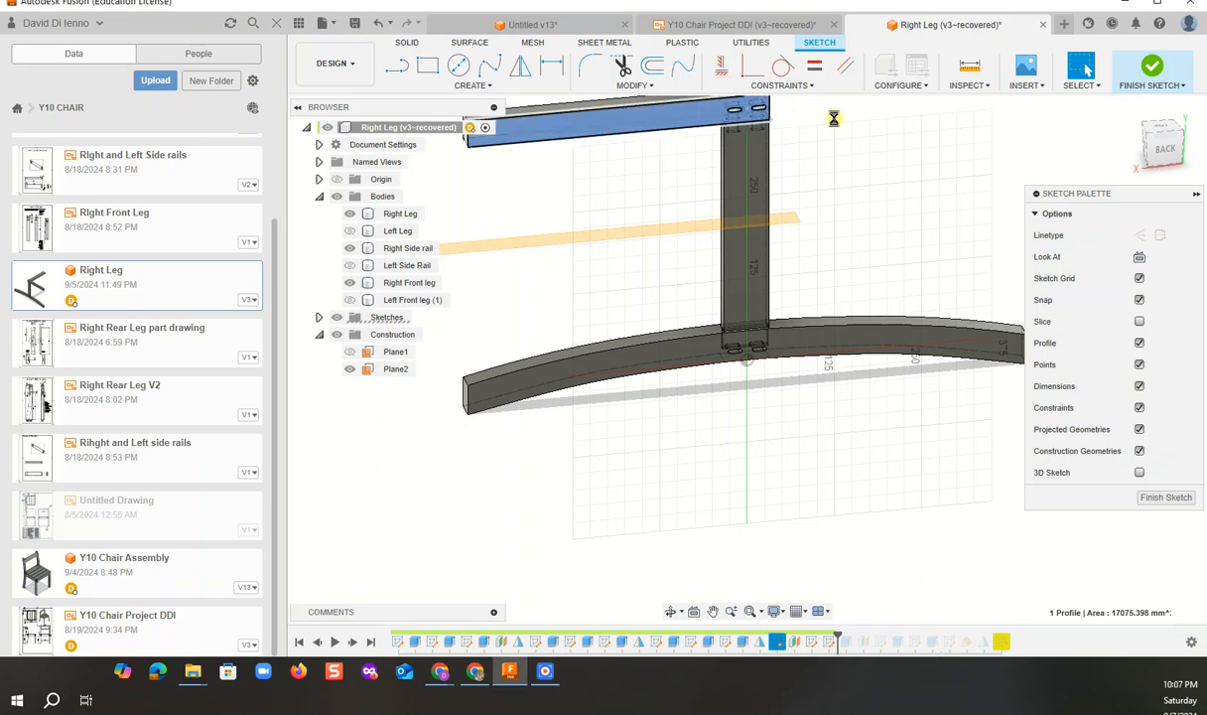
left_click(1167, 154)
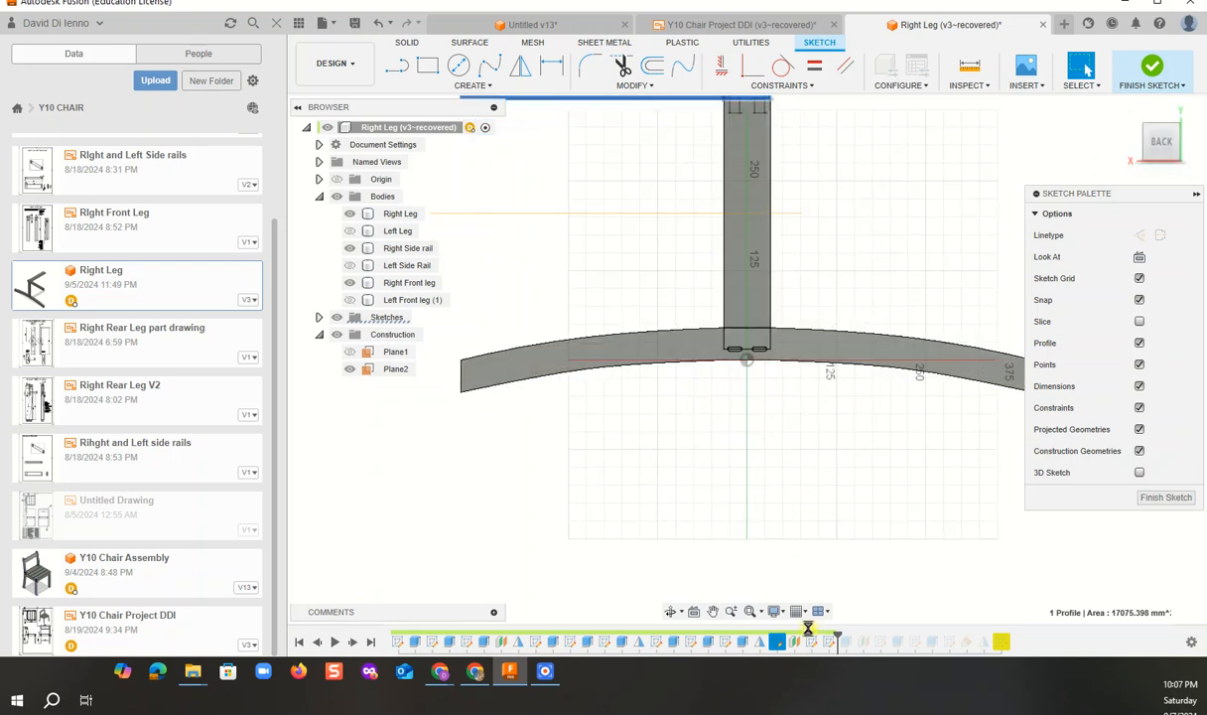
left_click(750, 610)
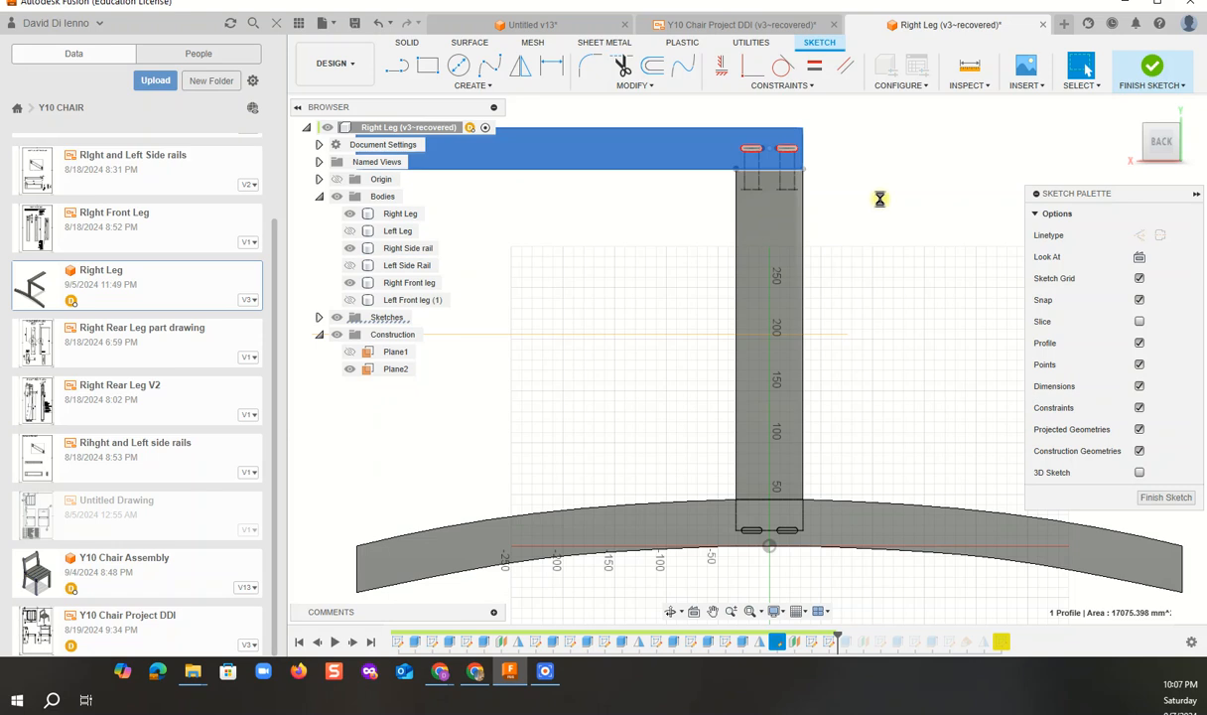
scroll(734, 129, "up", 3)
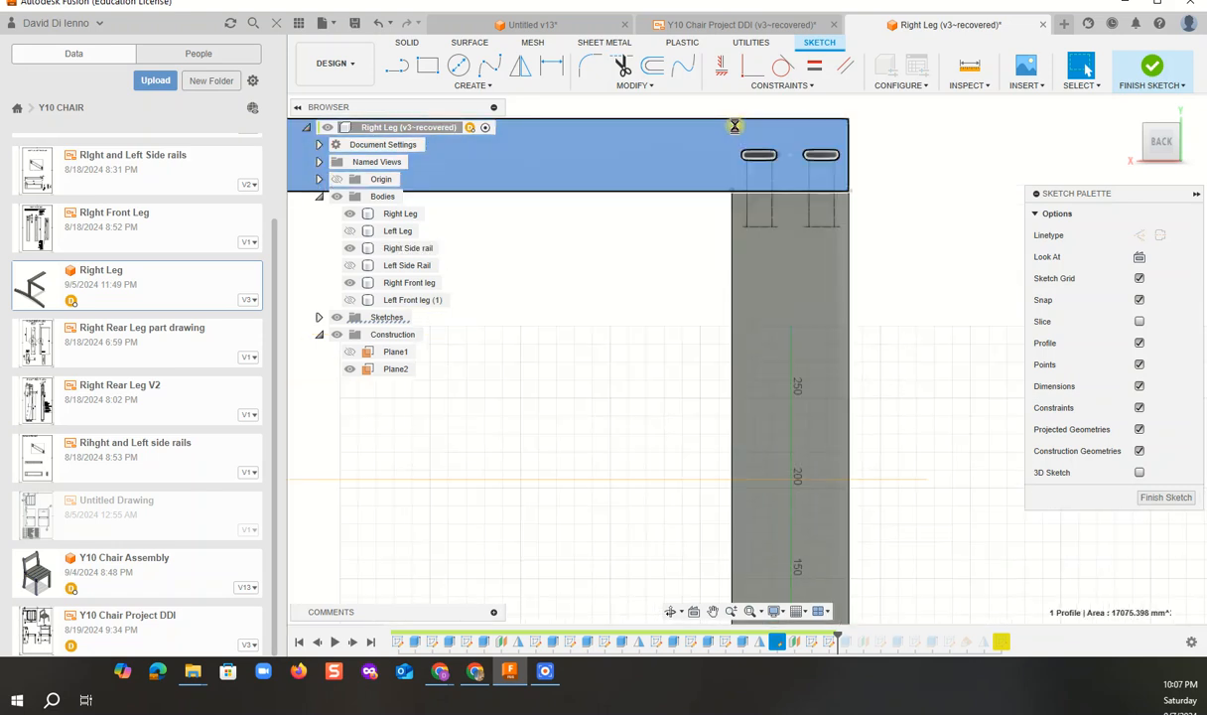
scroll(734, 126, "up", 2)
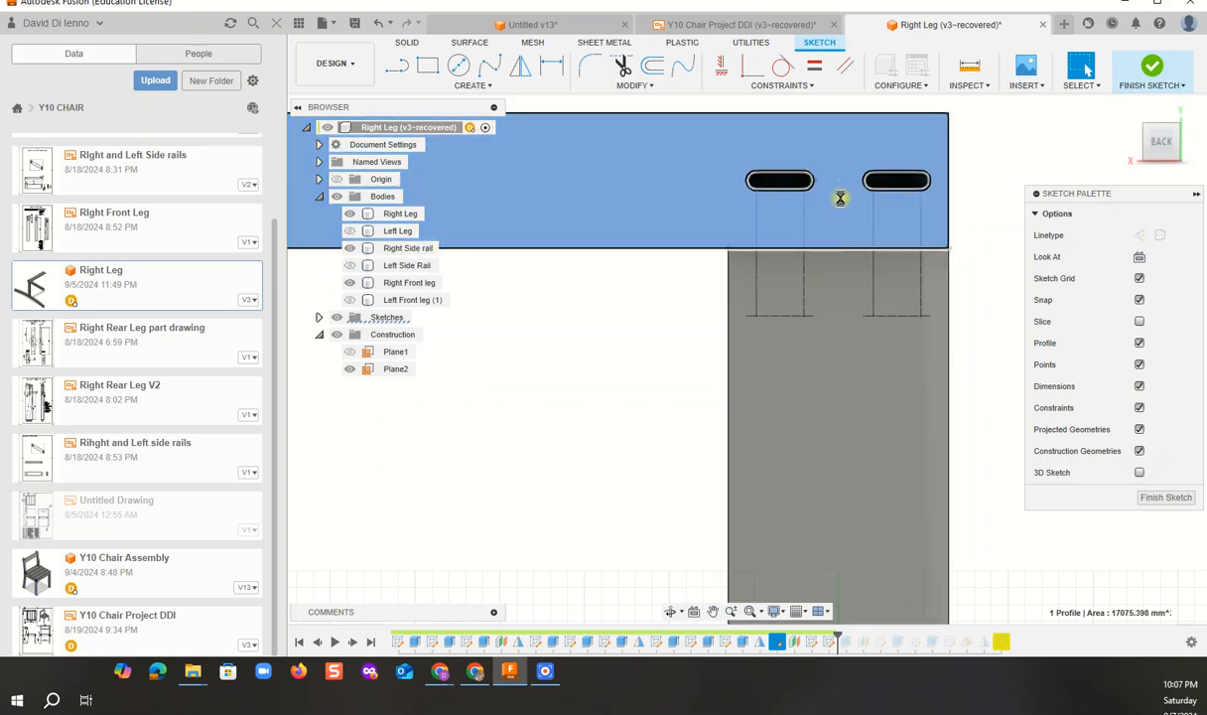
scroll(847, 183, "up", 5)
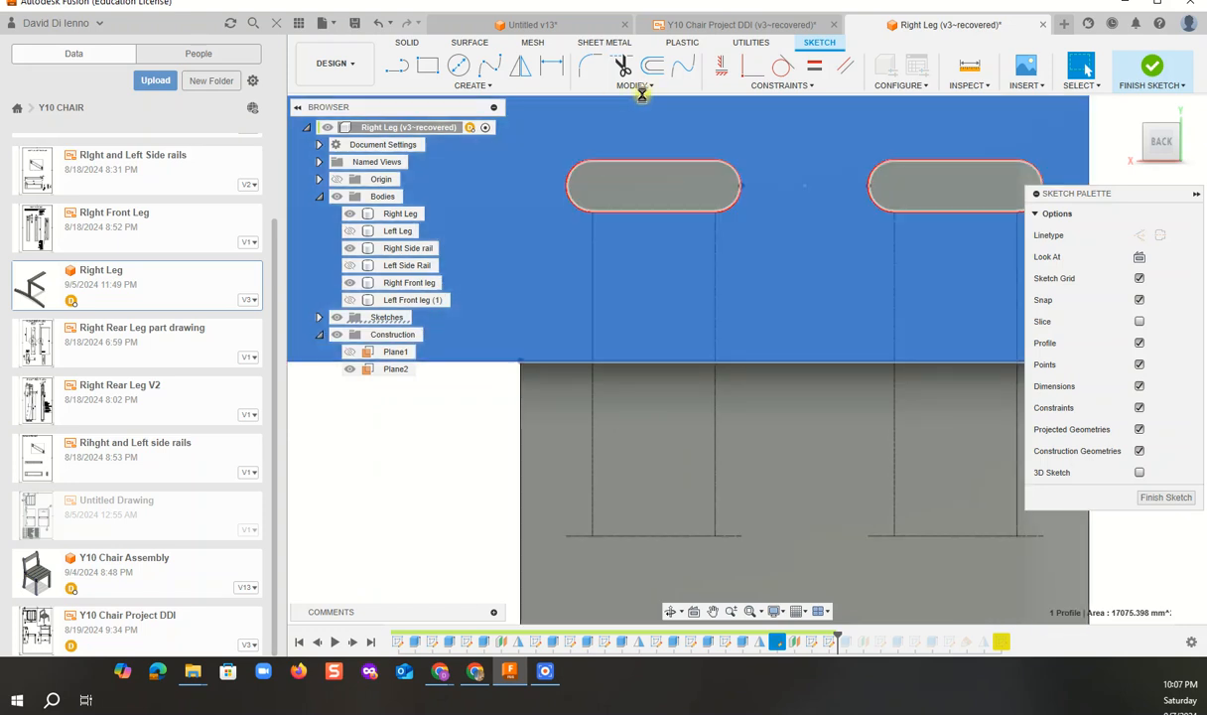
left_click(480, 85)
left_click(427, 231)
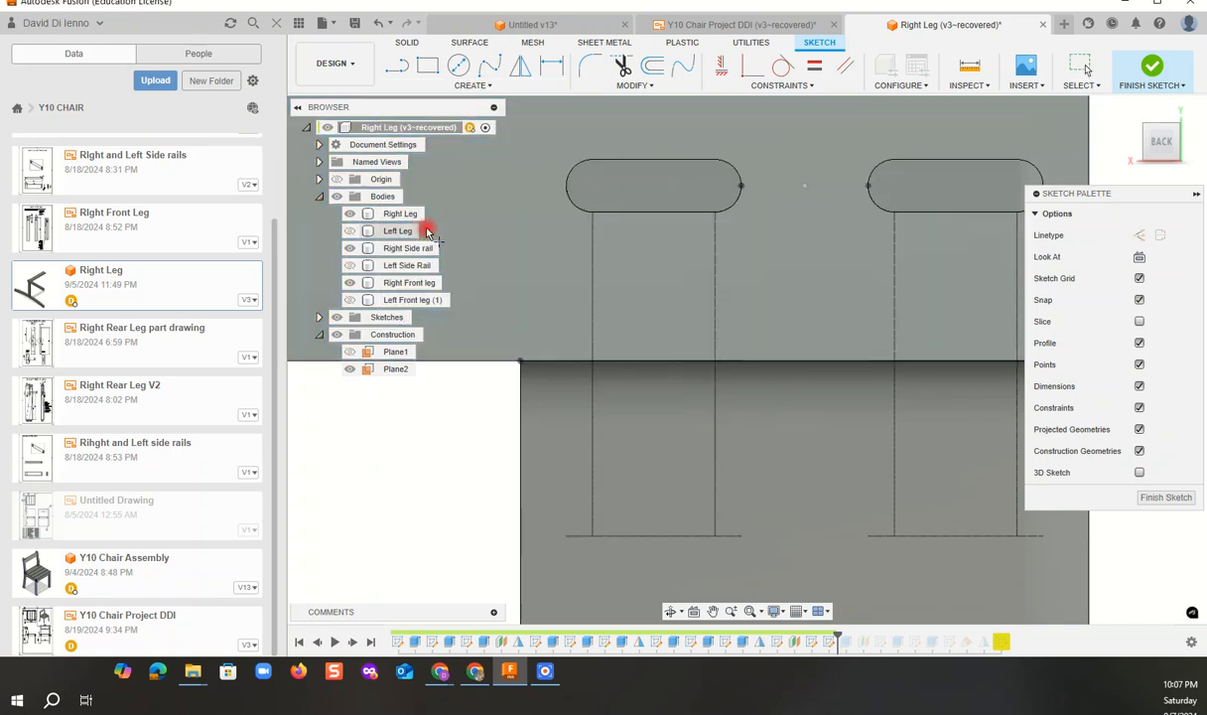
left_click(804, 185)
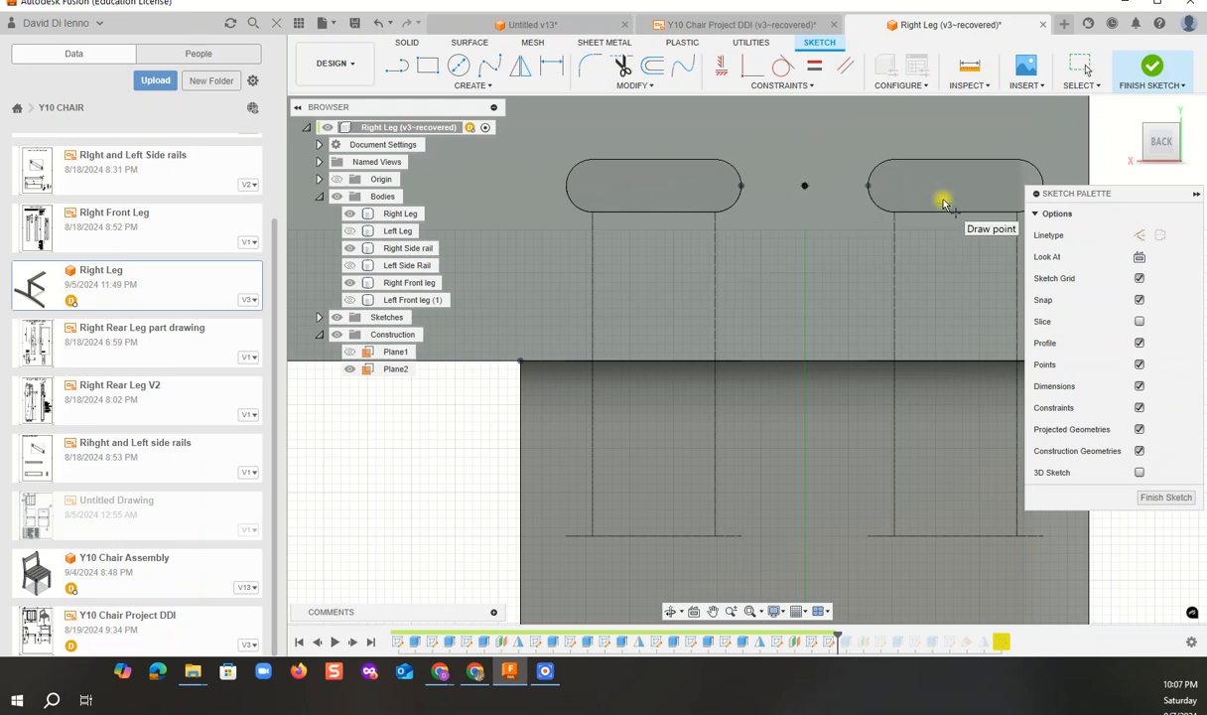
- Draw a 65 by 19 mm center rectangle on the point between the two mortise slots
scroll(943, 204, "down", 3)
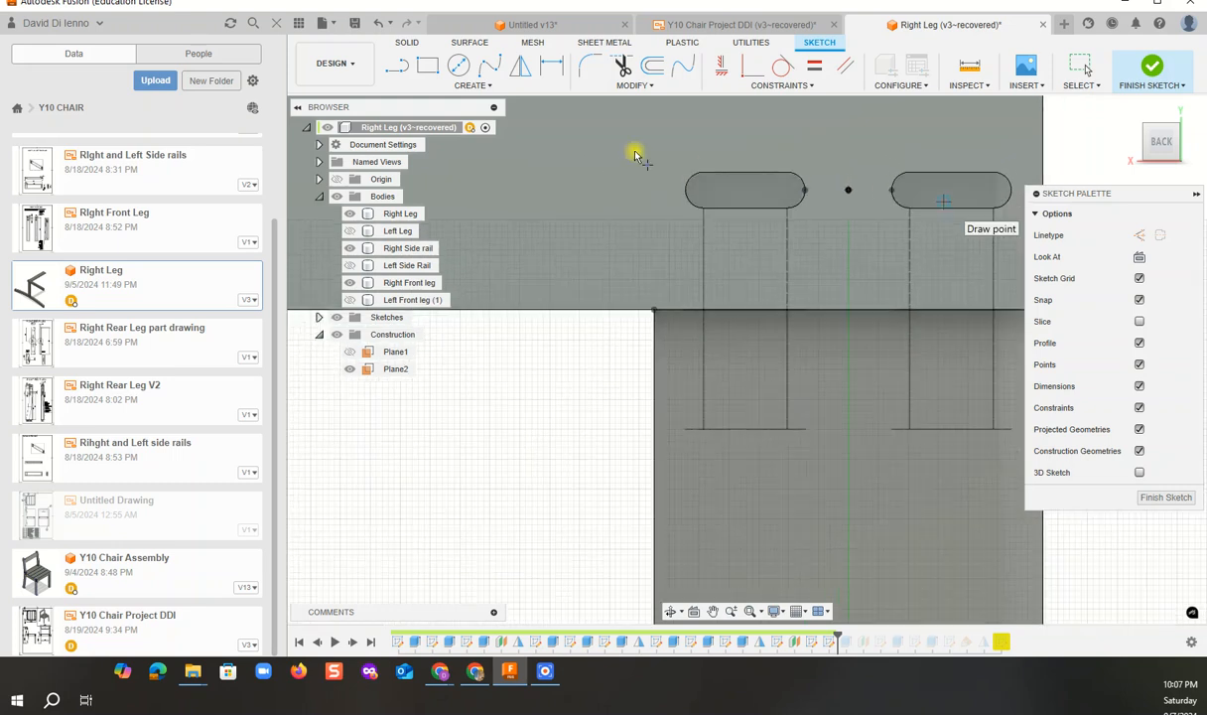
left_click(486, 84)
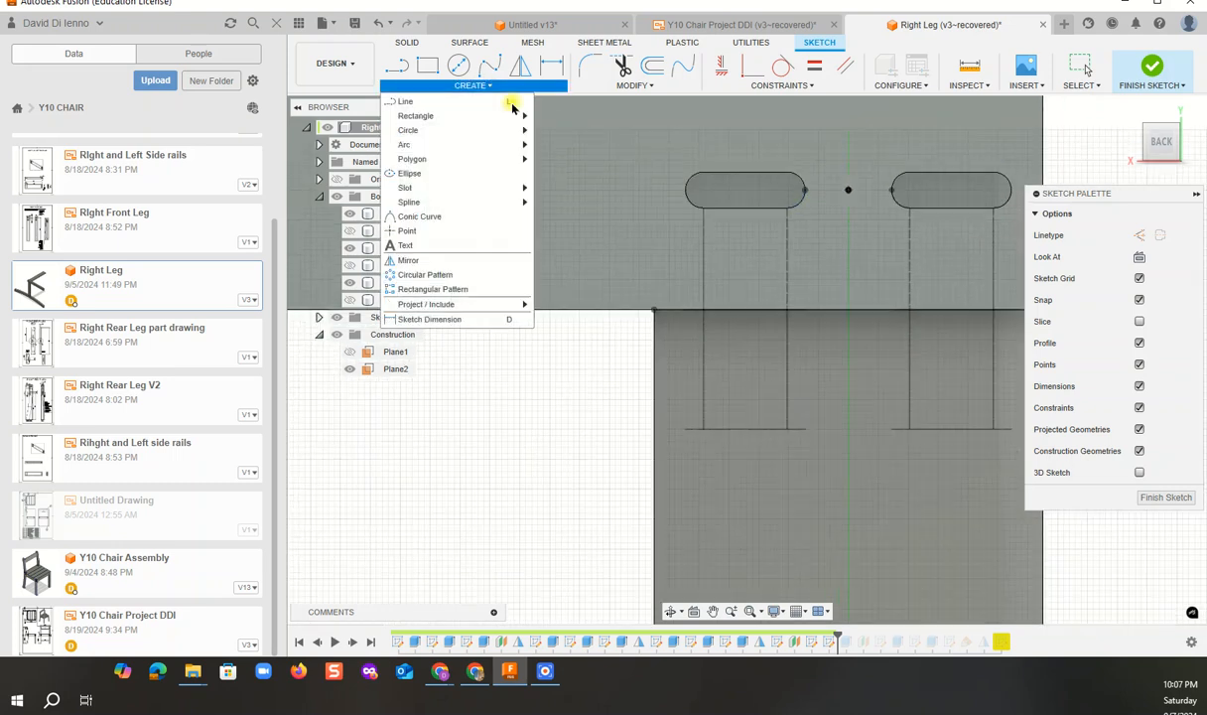
mouse_move(507, 116)
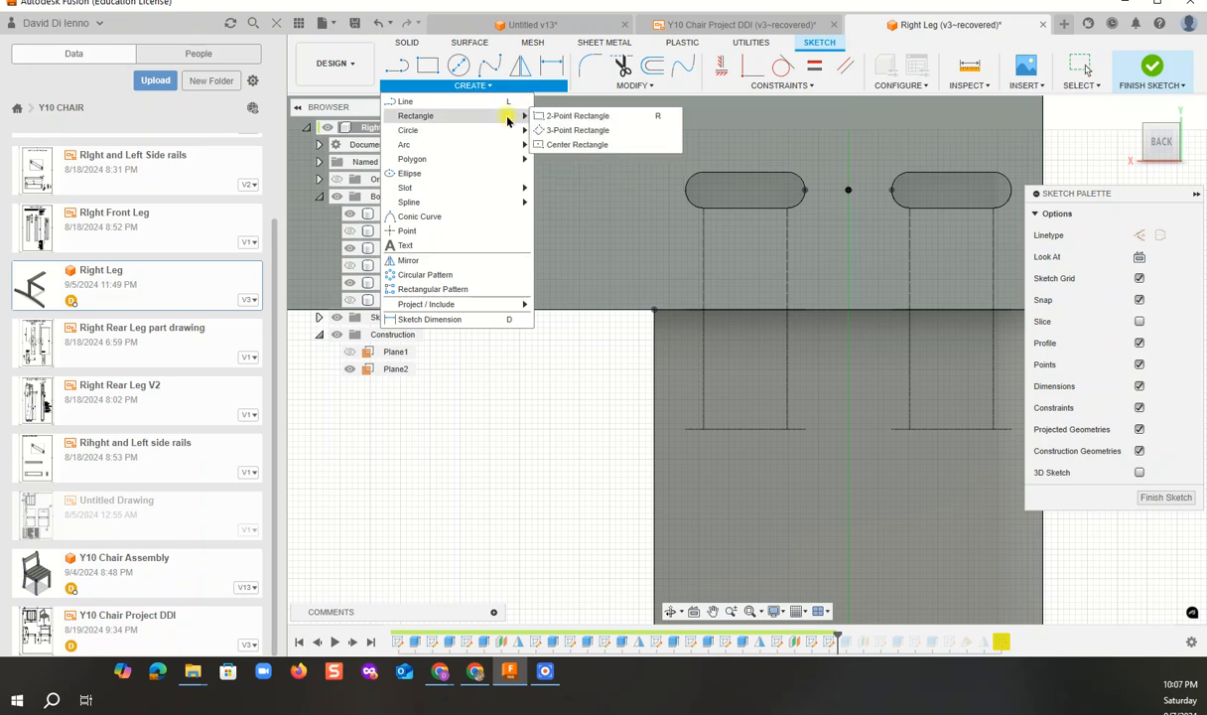
left_click(576, 144)
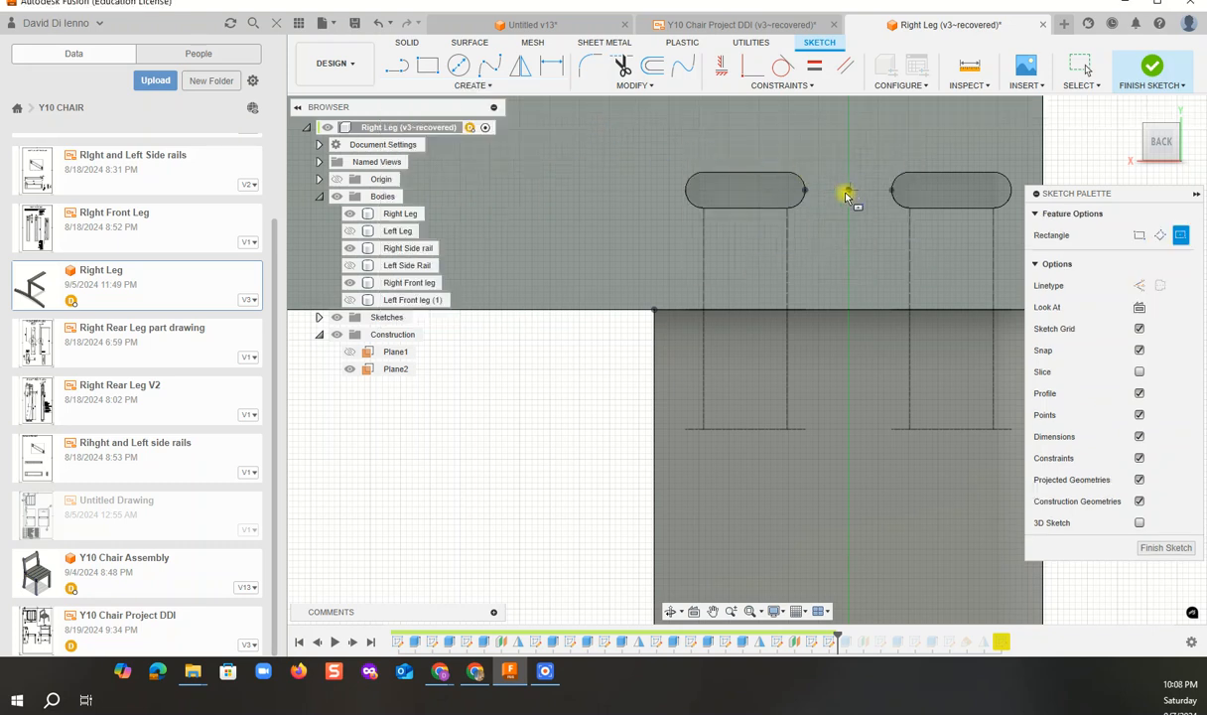
left_click(847, 190)
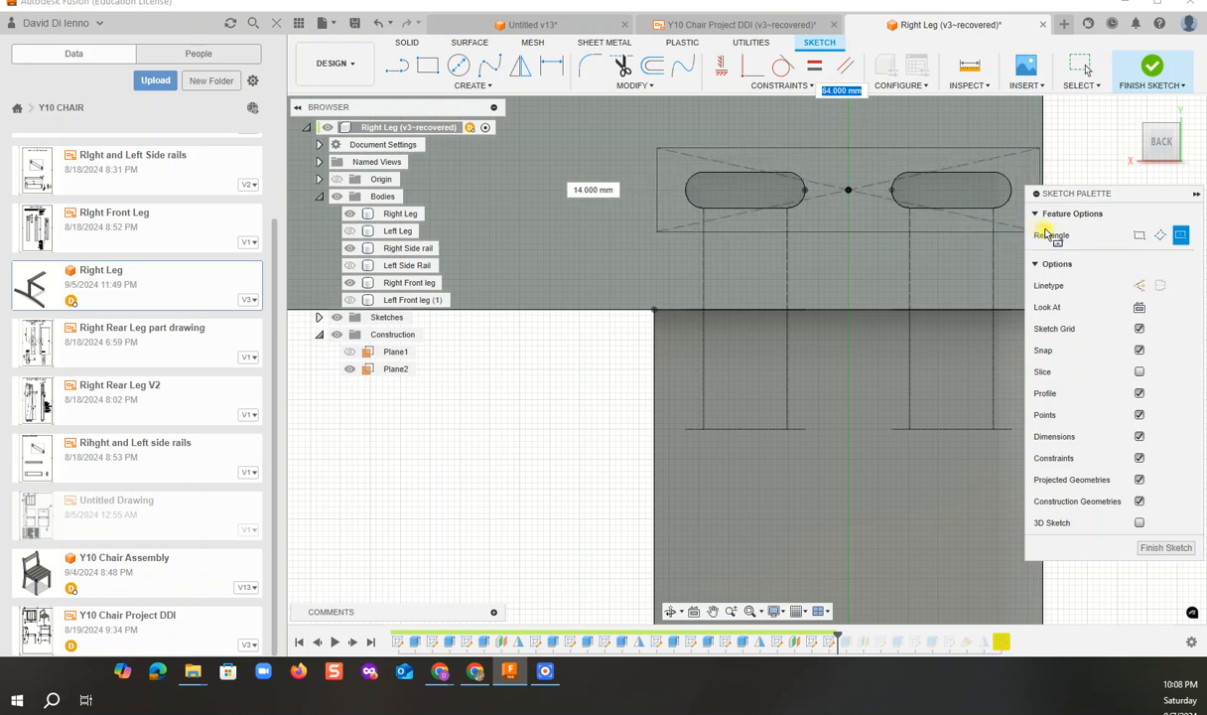
left_click_drag(1131, 198, 1076, 385)
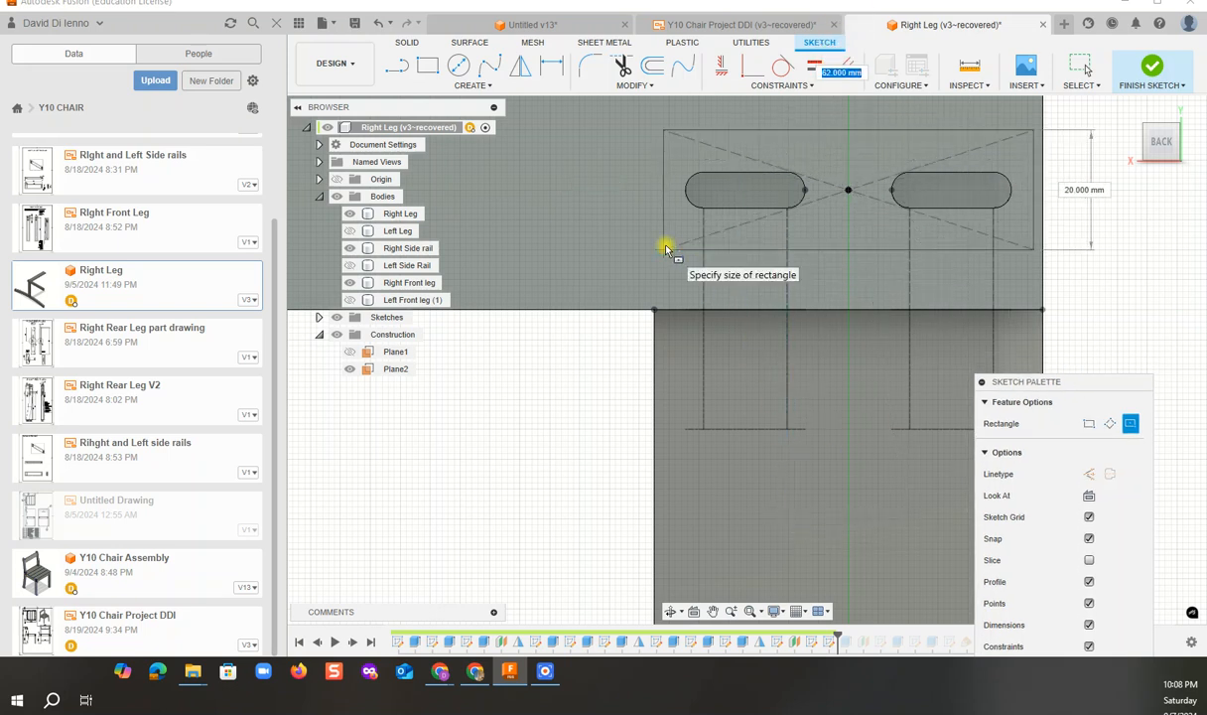
key("Tab")
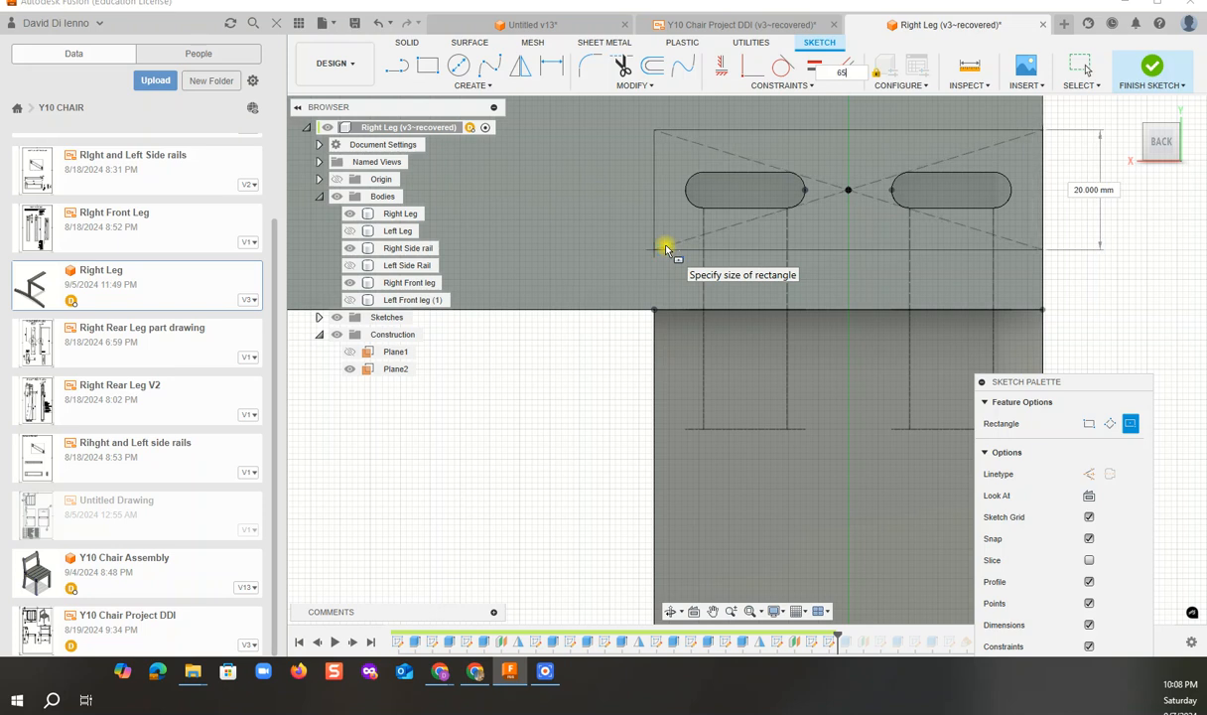
key("Tab")
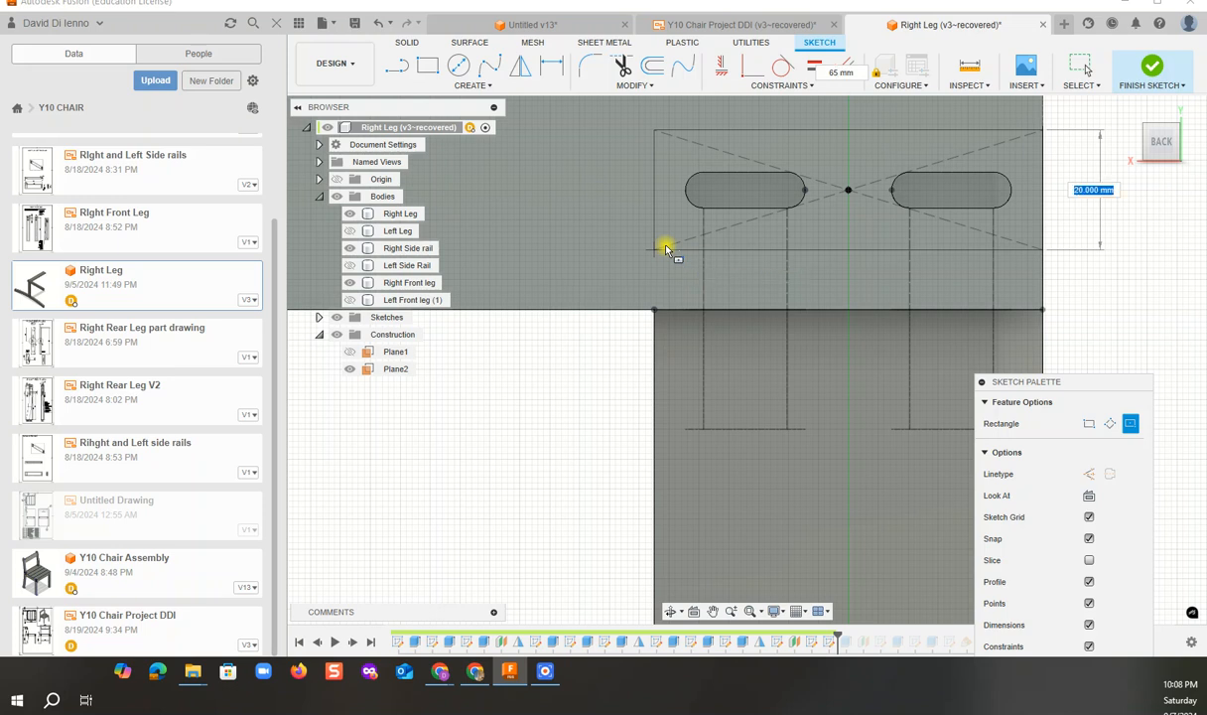
type("19")
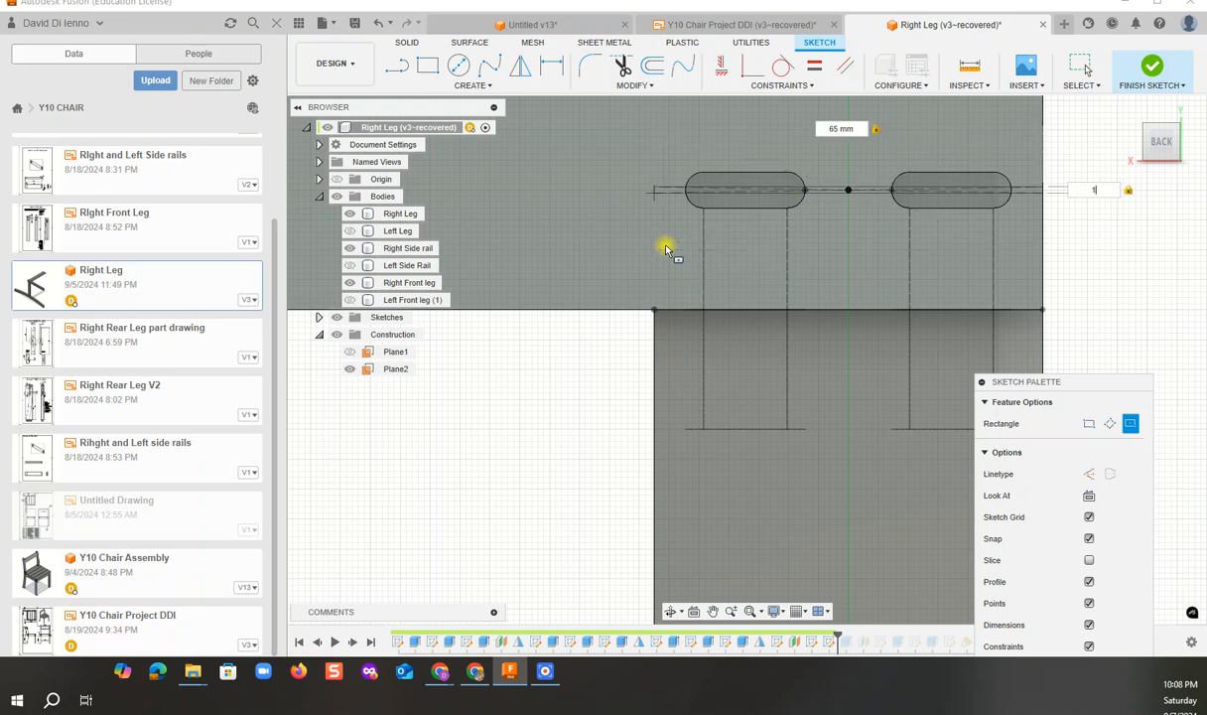
key("Tab")
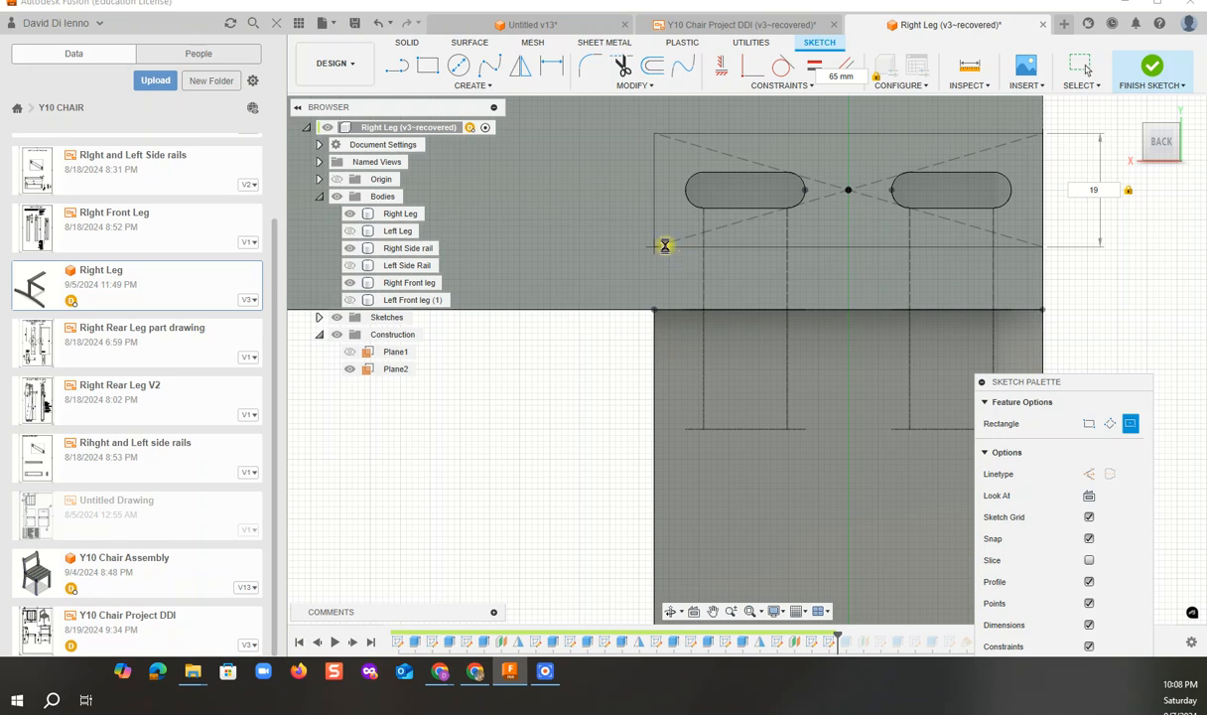
key("Return")
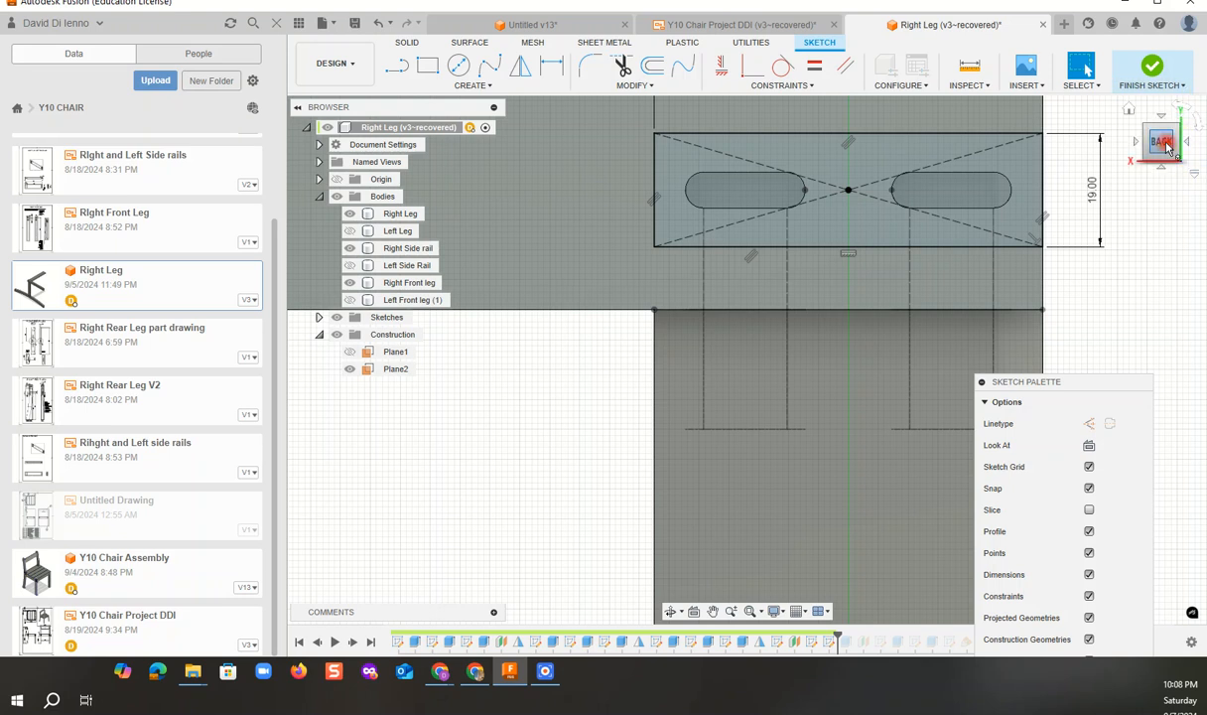
- Check the width between the legs in the front view of the Y10 Chair Project DDI drawing, and return to the Right Leg design
left_click_drag(1161, 147, 1126, 166)
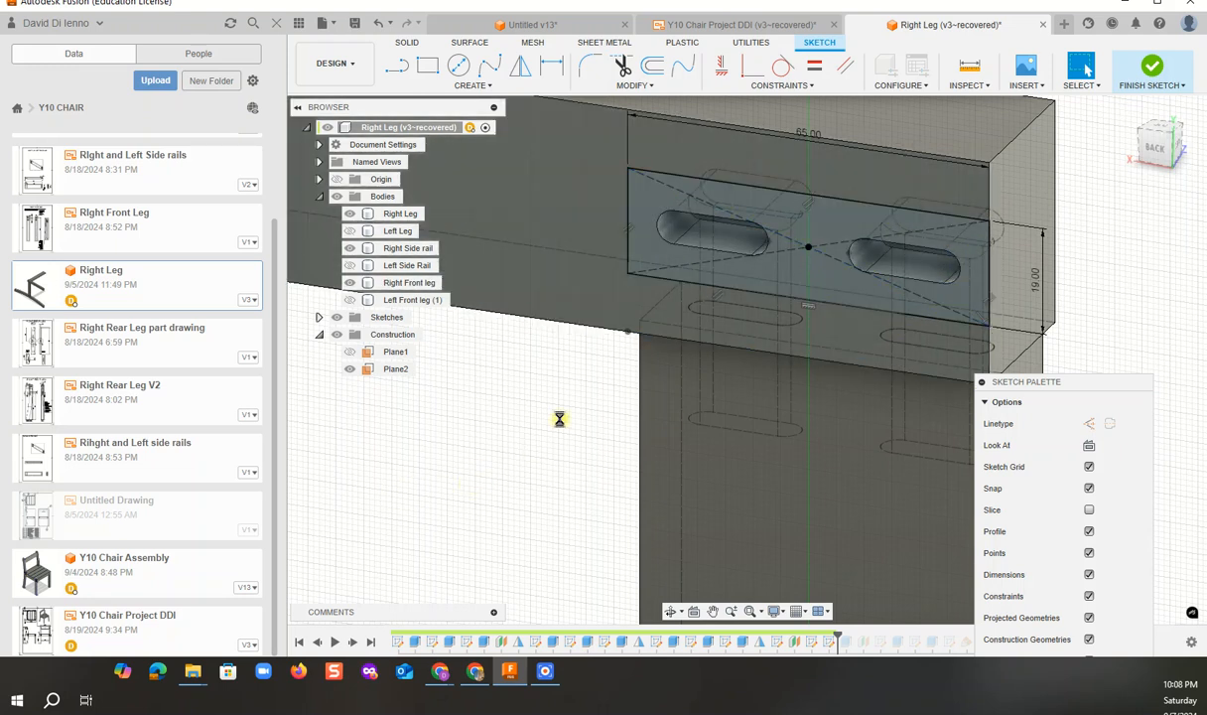
left_click(725, 25)
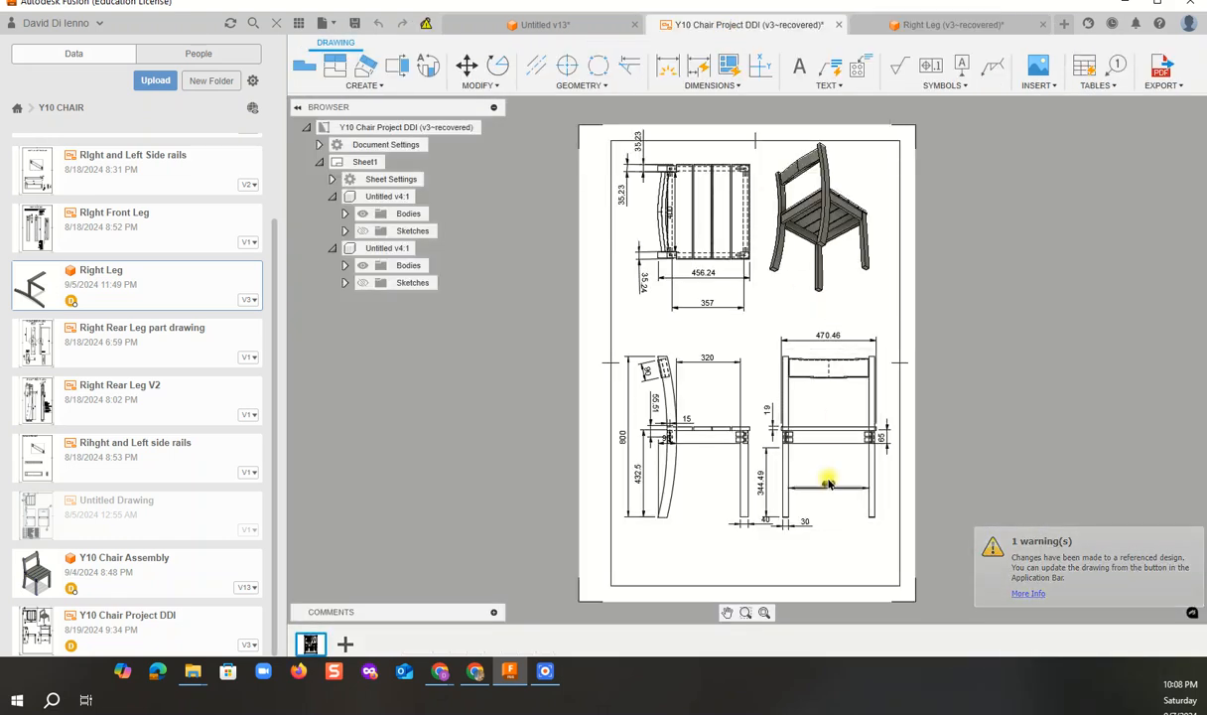
scroll(827, 483, "up", 3)
scroll(794, 457, "up", 2)
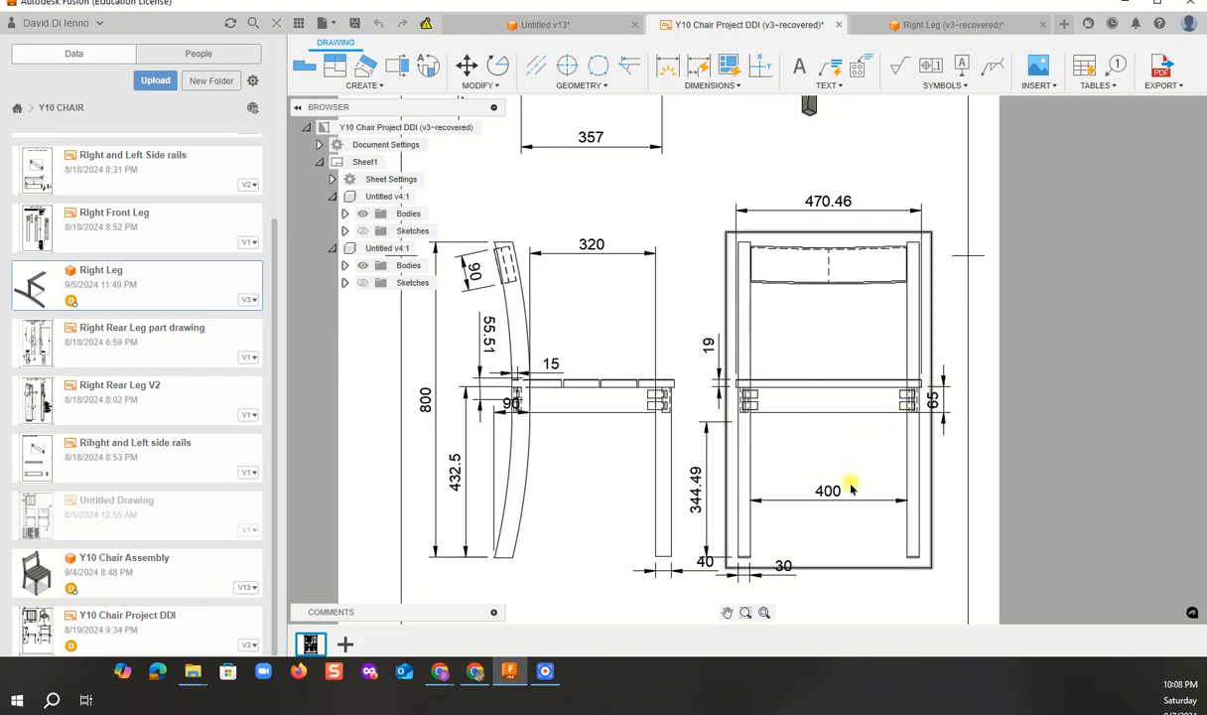
left_click(939, 24)
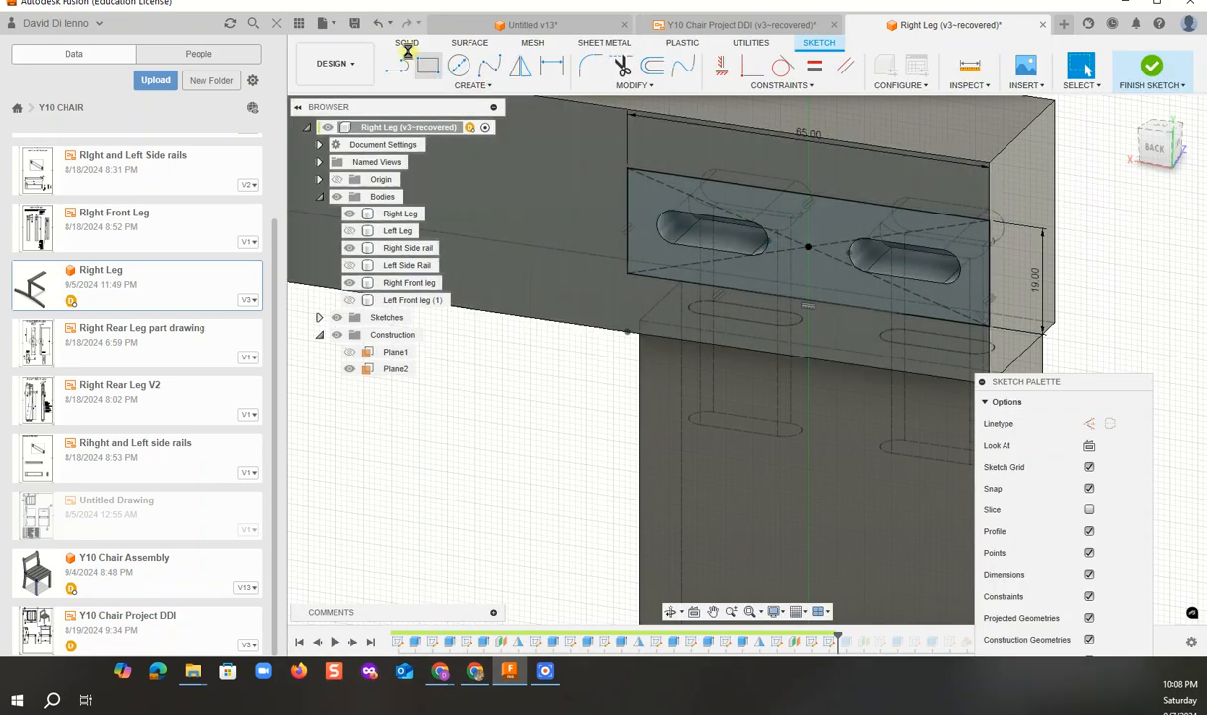
- Start extruding the 65 by 19 mm rectangle around the mortise slots, with a distance of 400 mm
left_click(420, 42)
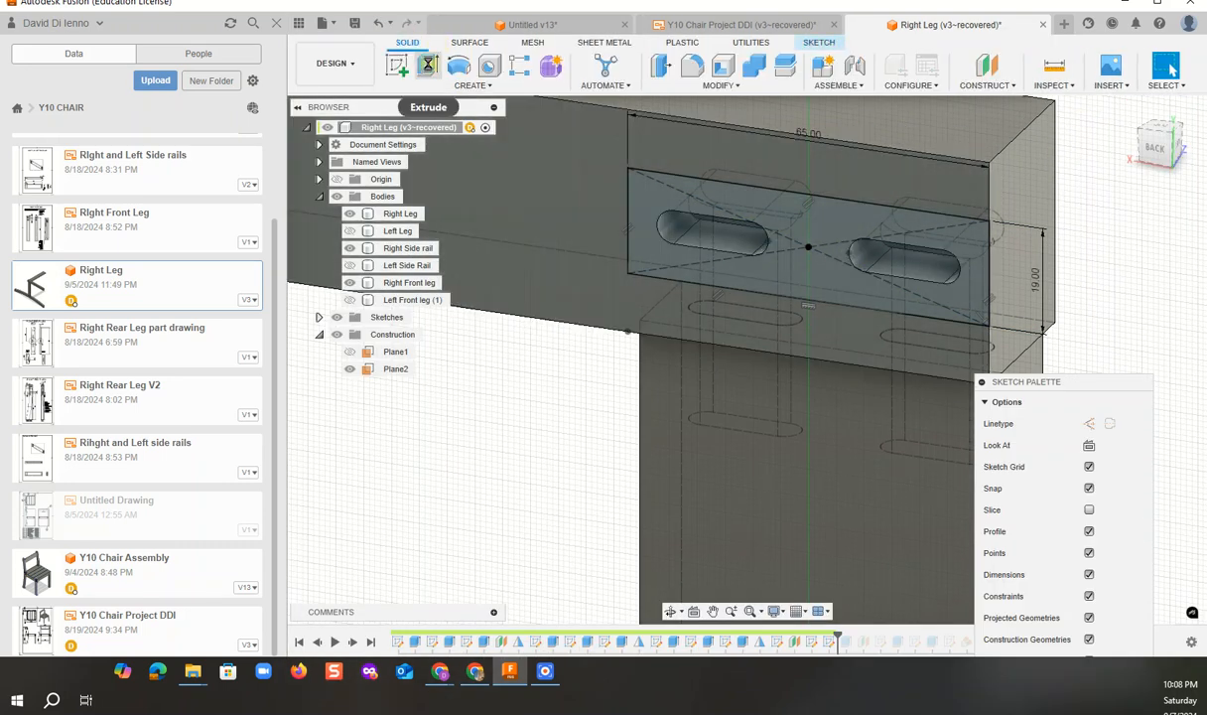
left_click(428, 64)
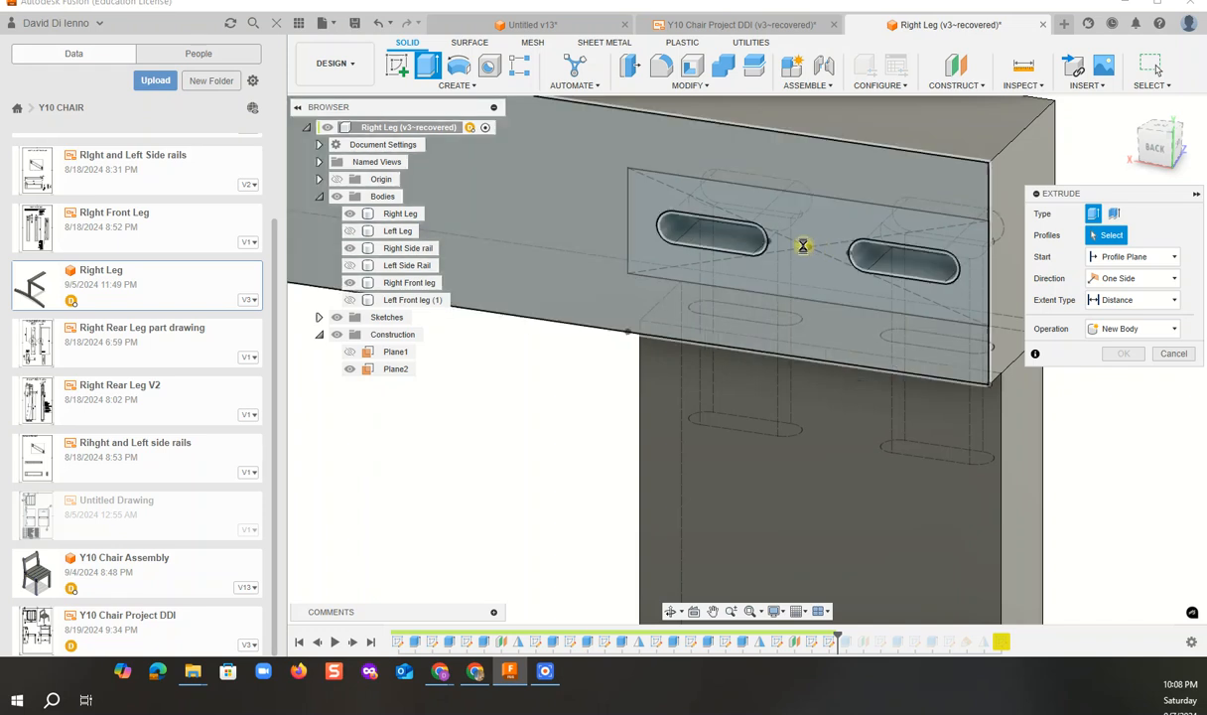
left_click(823, 229)
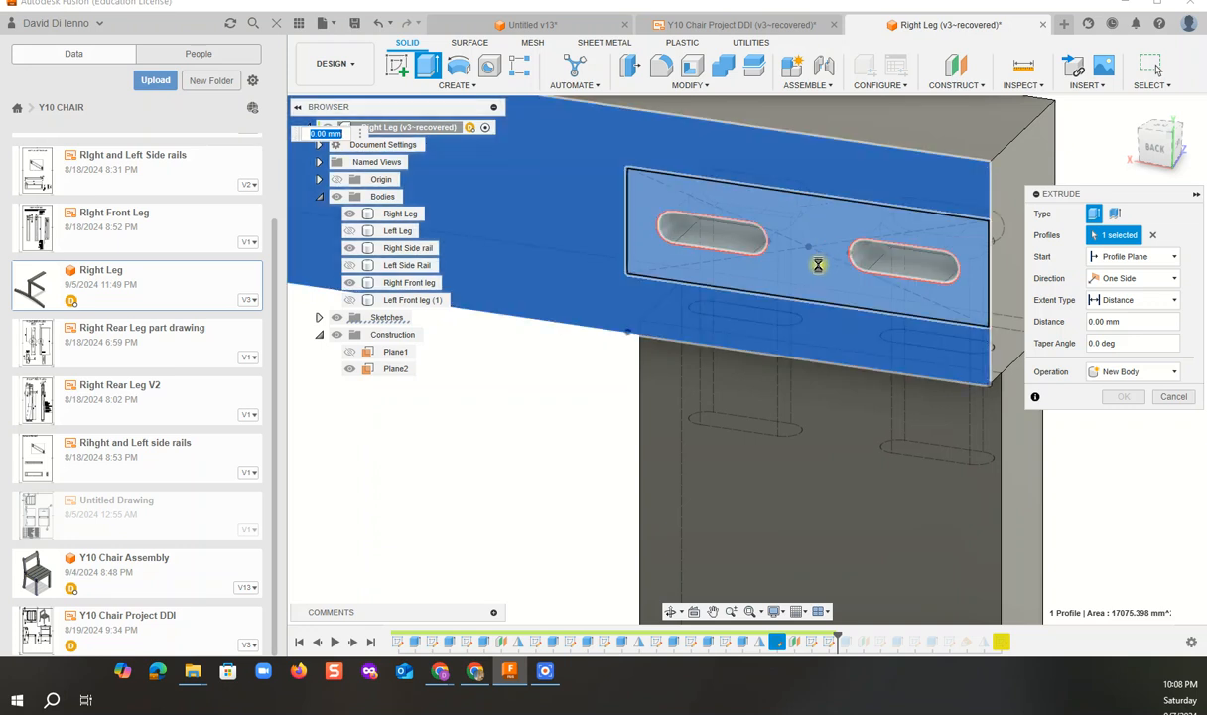
left_click(779, 328)
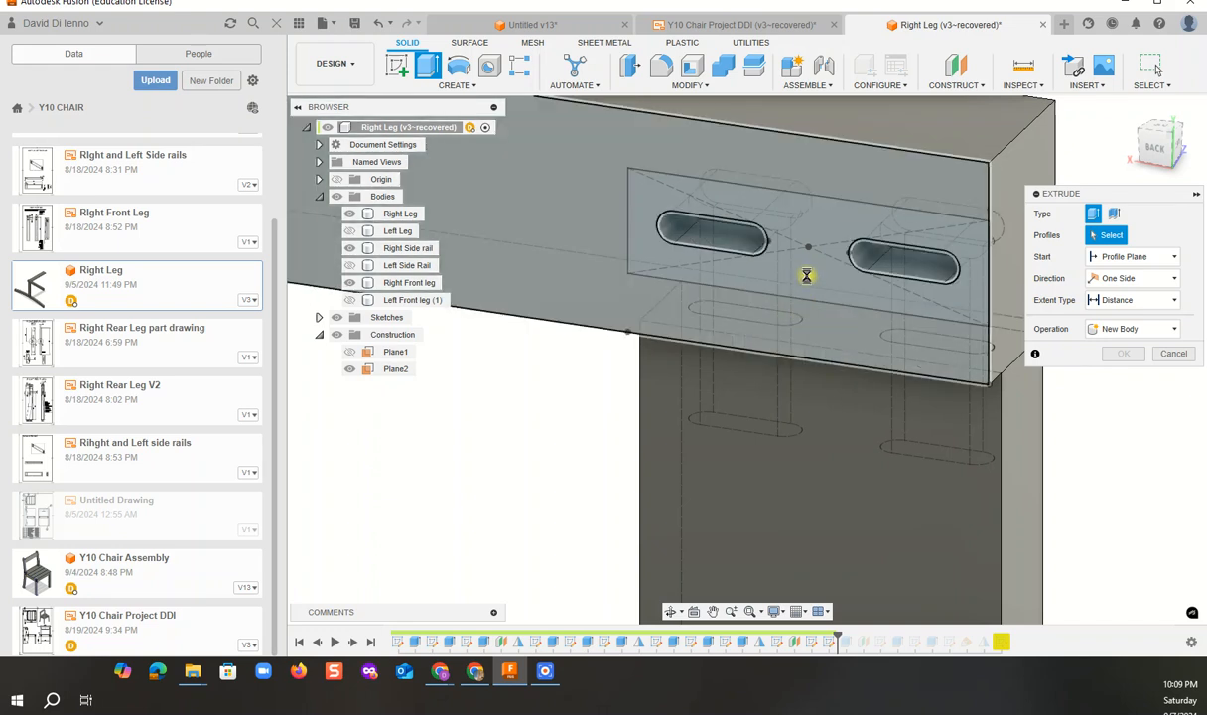
left_click(1154, 152)
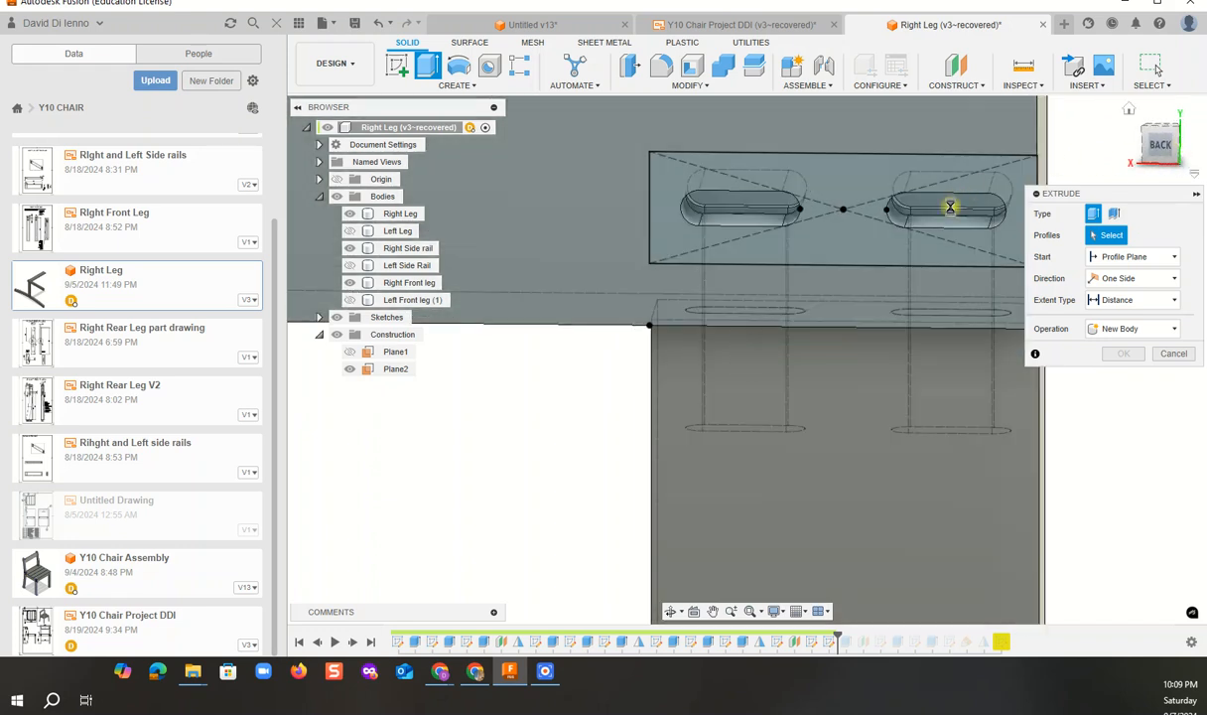
left_click(843, 235)
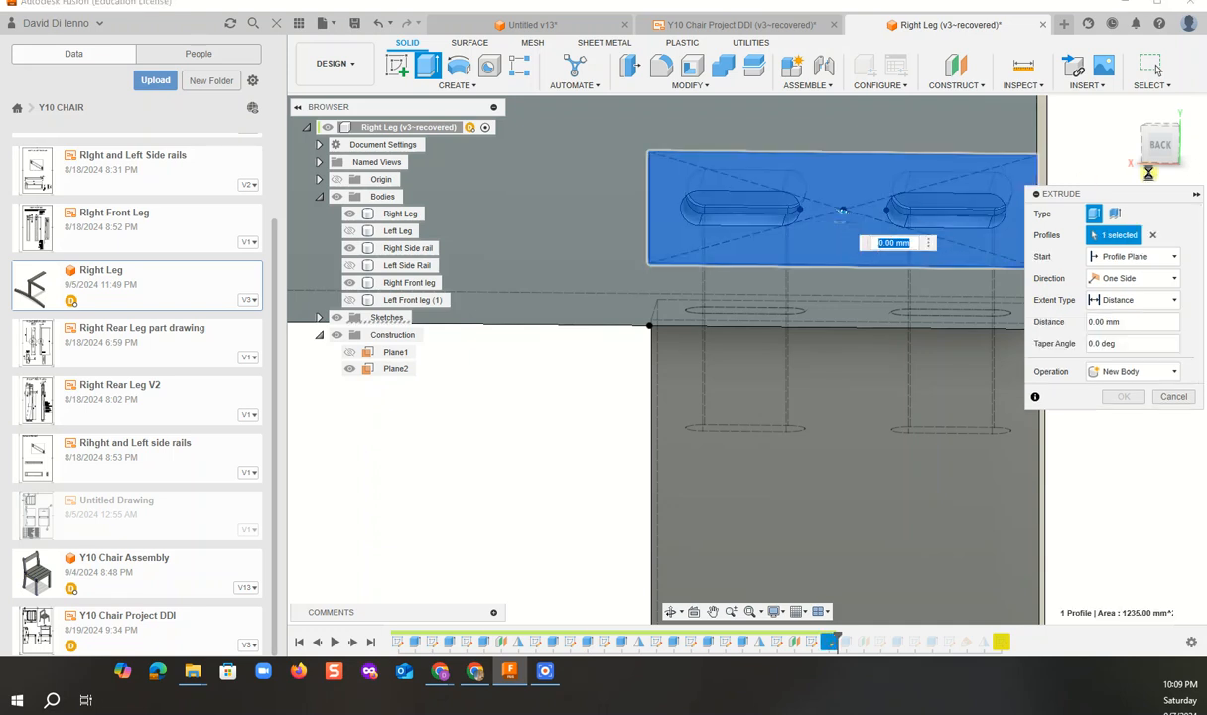
left_click(1170, 149)
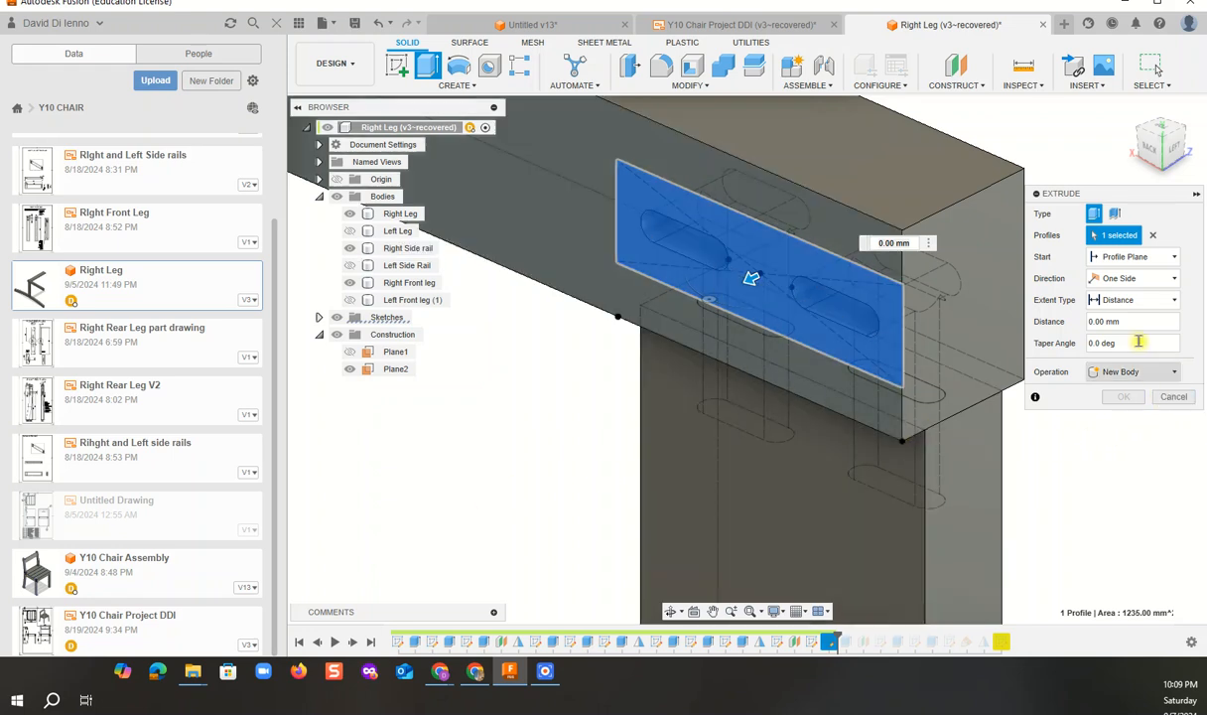
left_click(1090, 320)
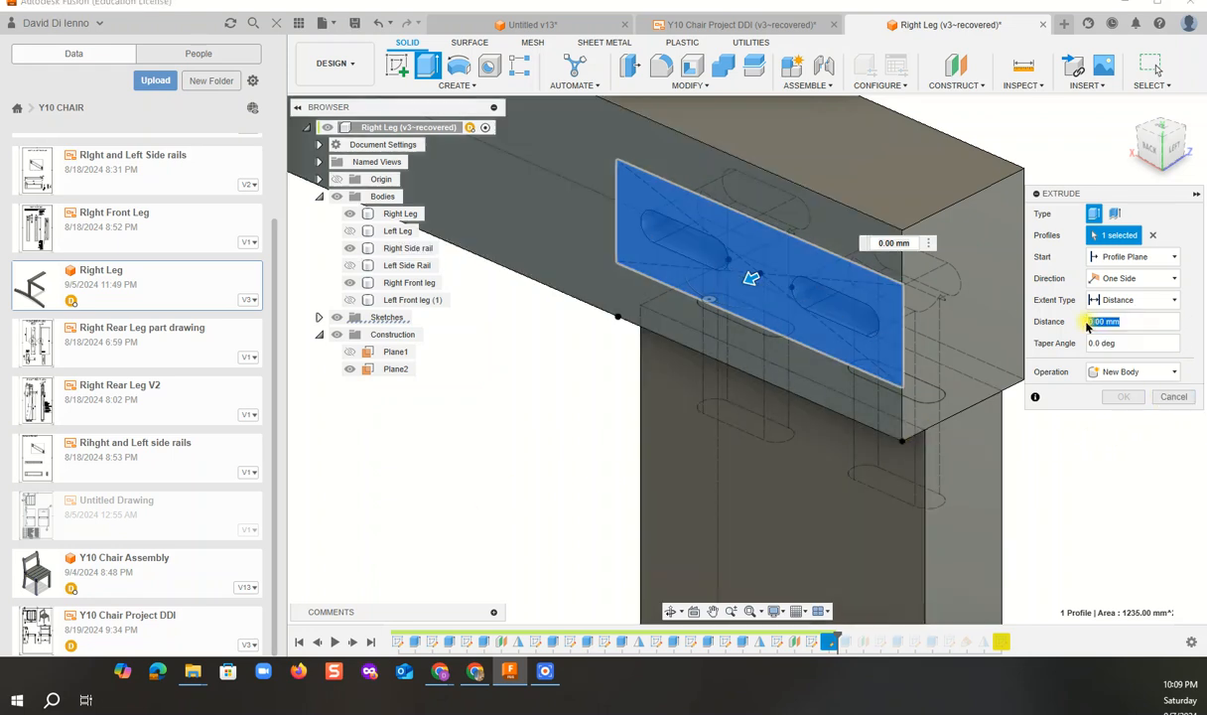
type("400")
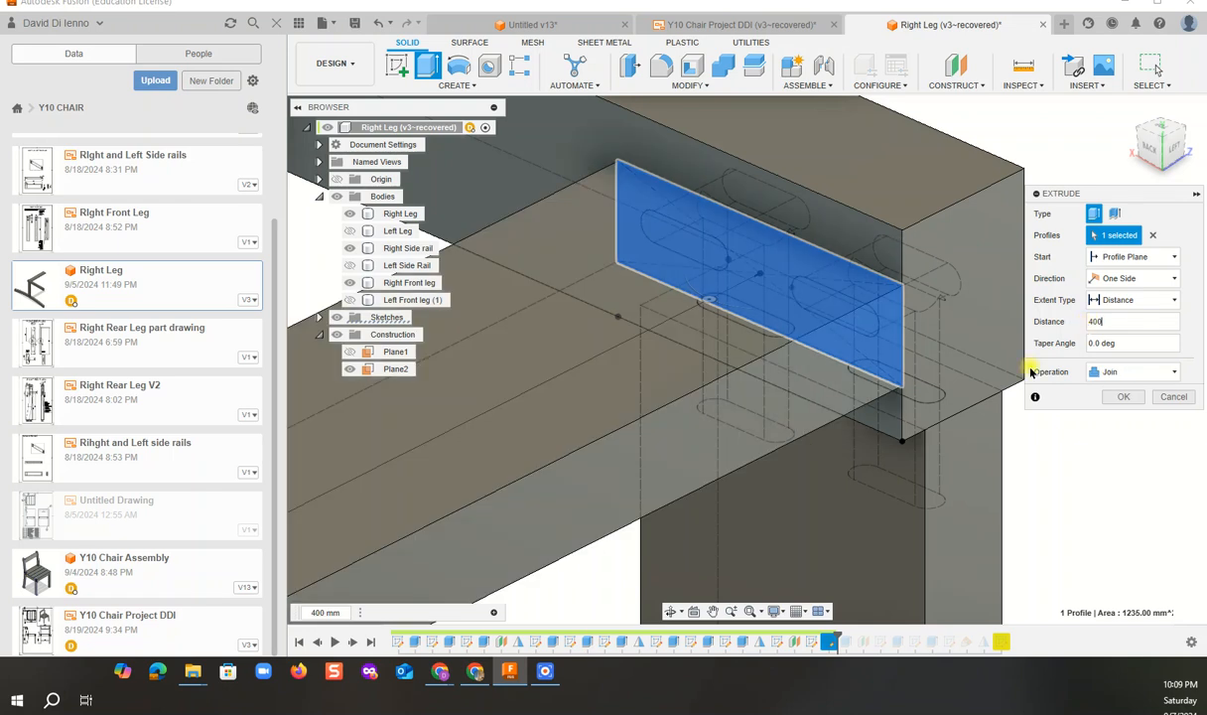
- Check the rail preview's reach against the Left Front leg (1) body by showing that body temporarily and viewing from several angles
scroll(409, 464, "down", 3)
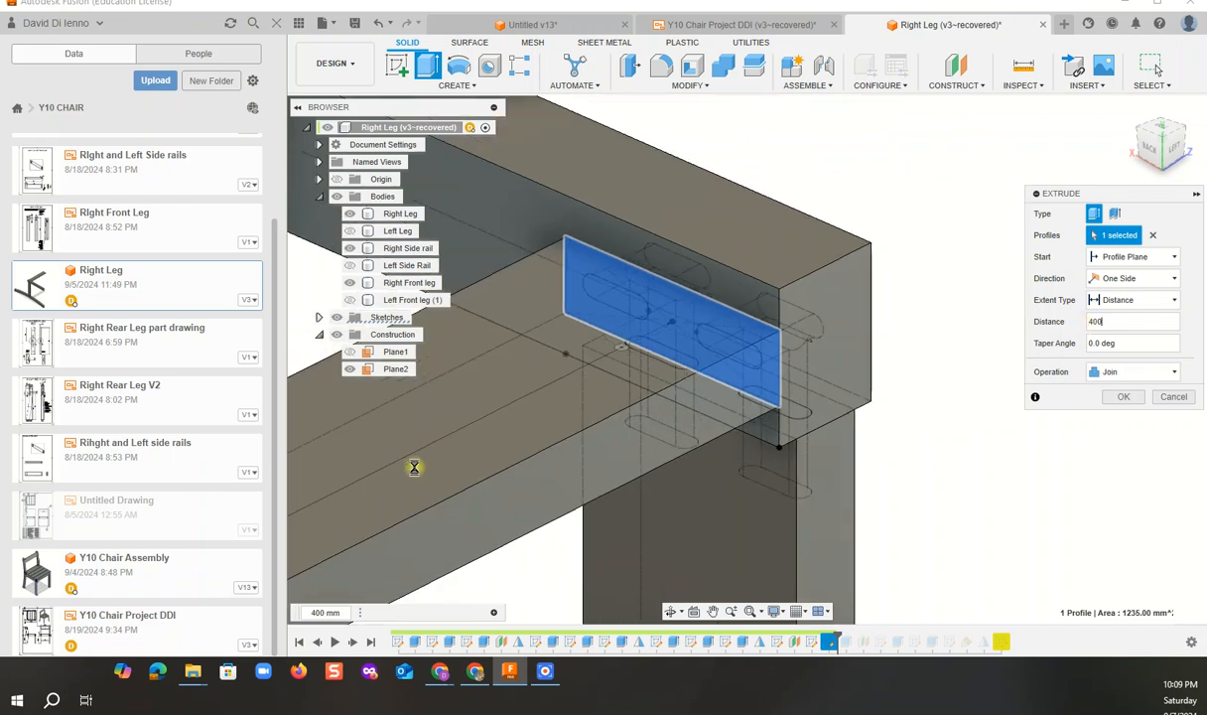
scroll(453, 471, "up", 1)
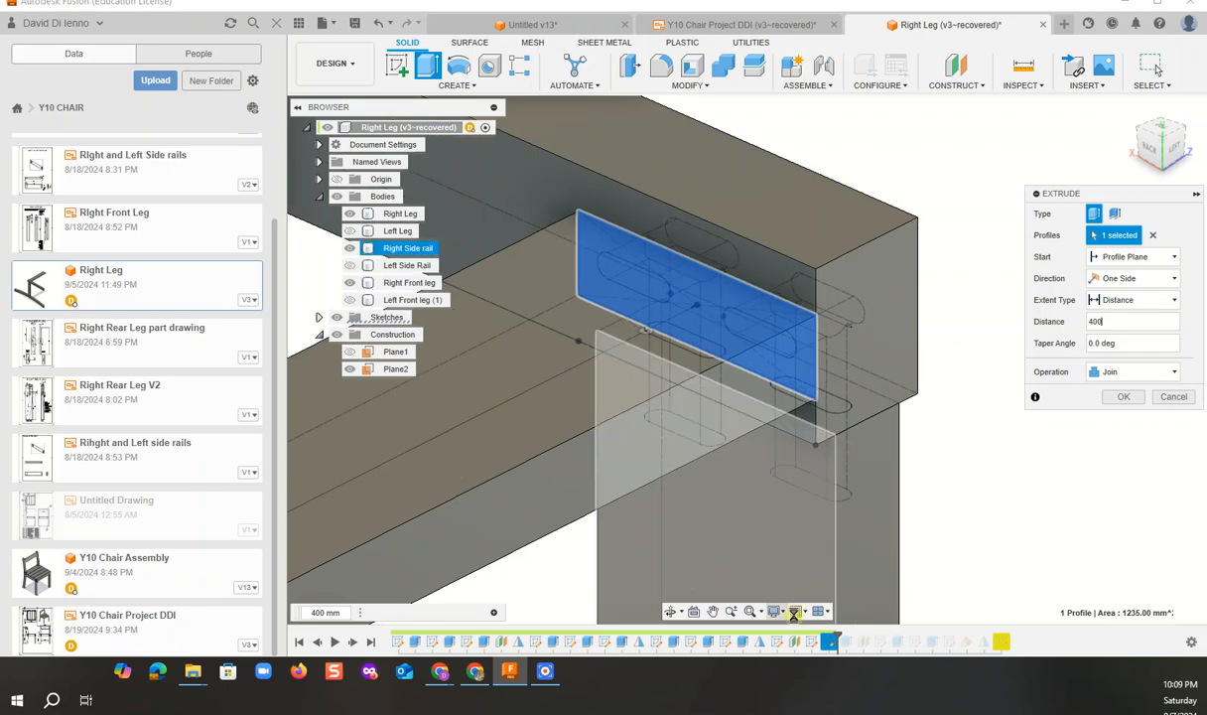
left_click(751, 611)
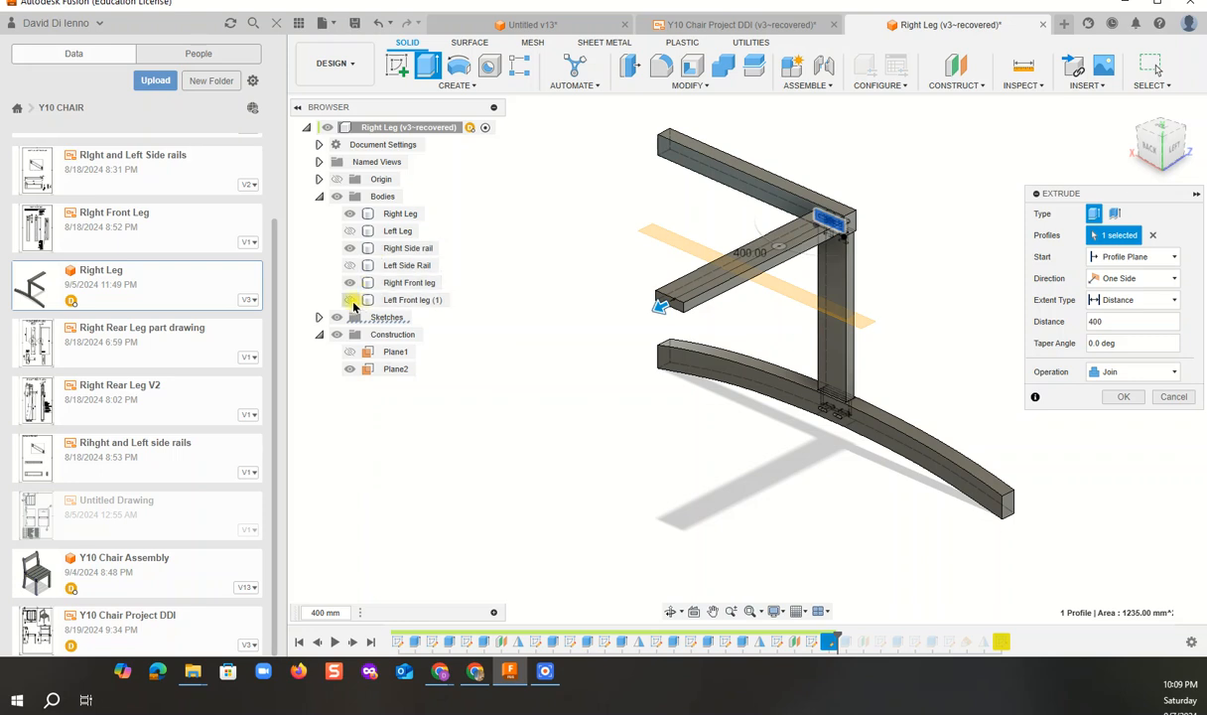
left_click(349, 299)
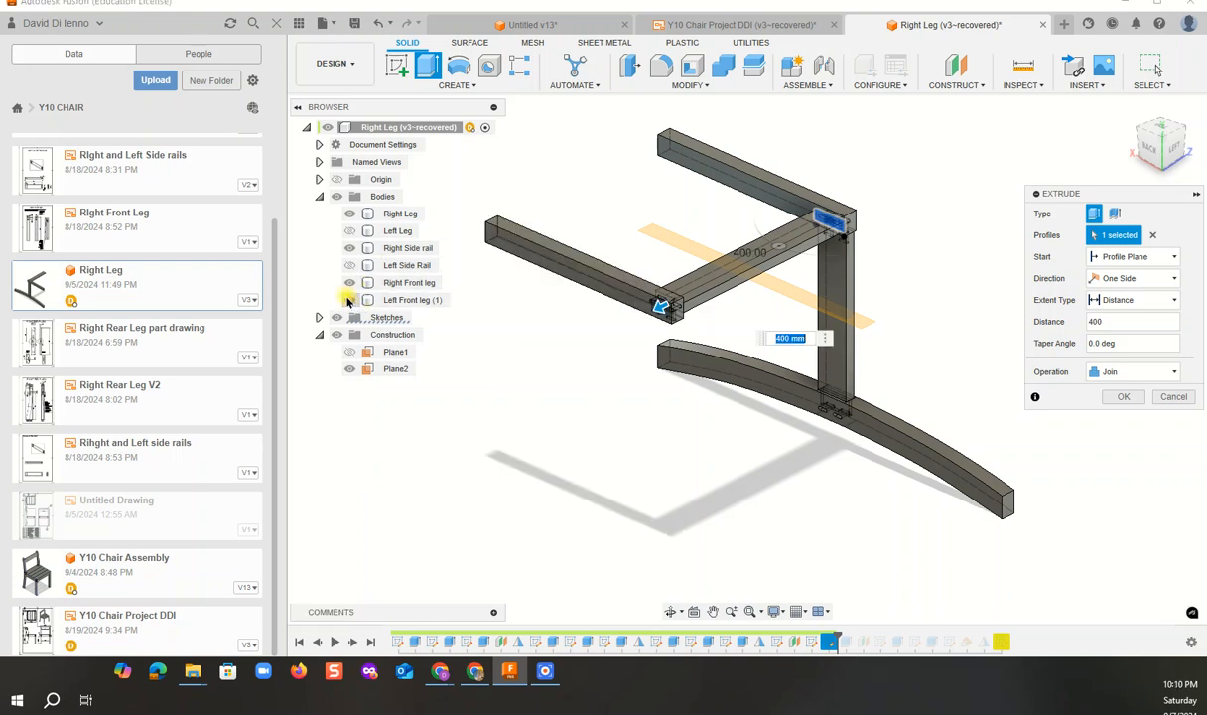
mouse_move(1180, 156)
left_mouse_down()
mouse_move(1100, 182)
mouse_move(1167, 149)
left_mouse_up()
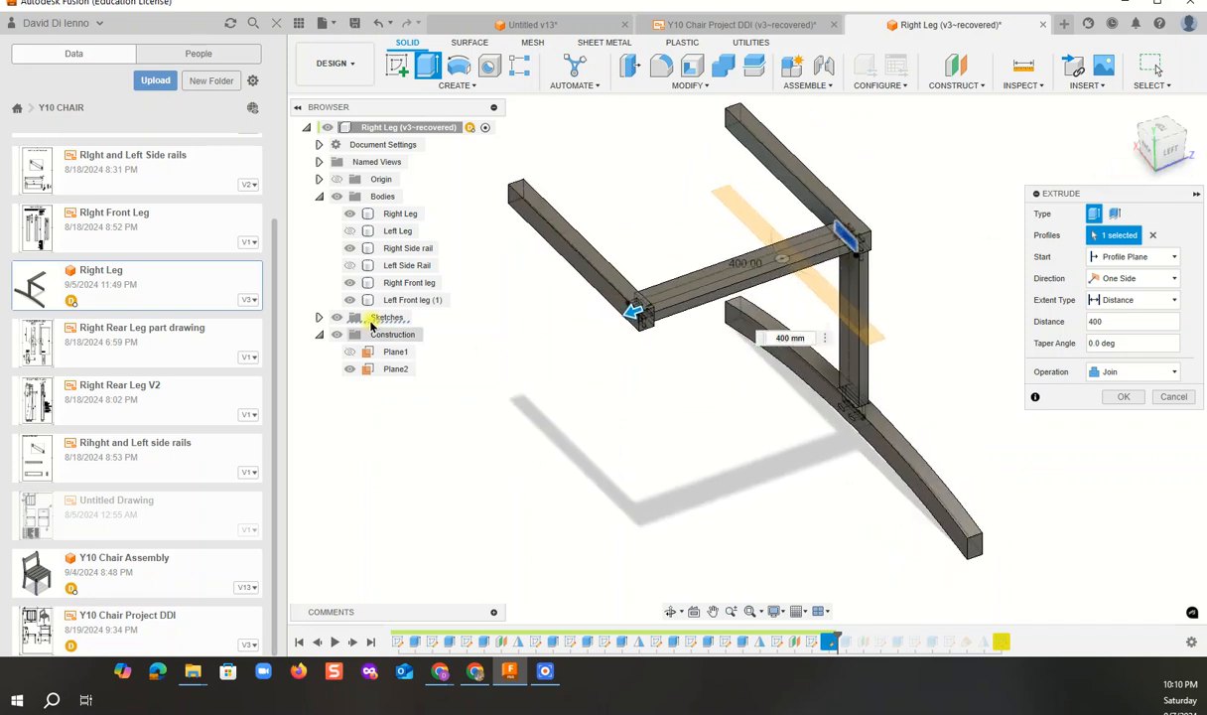
left_click(349, 301)
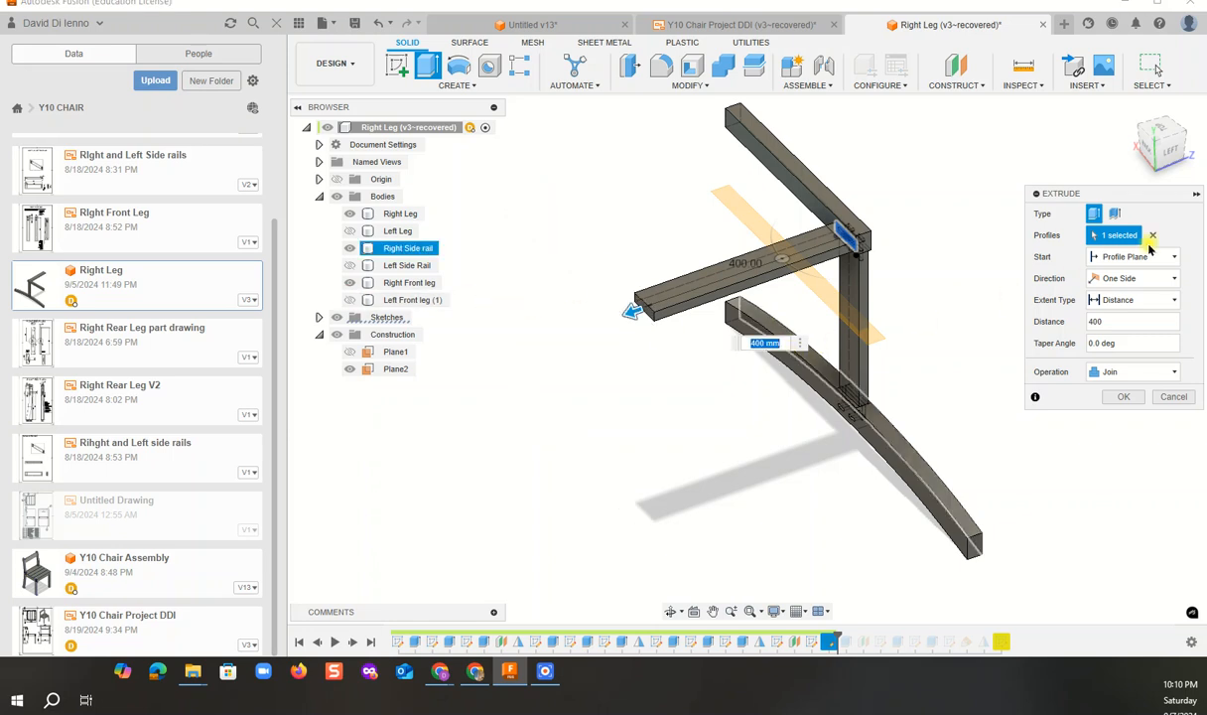
left_click_drag(1181, 166, 1201, 146)
middle_click_drag(746, 360, 779, 319, "shift")
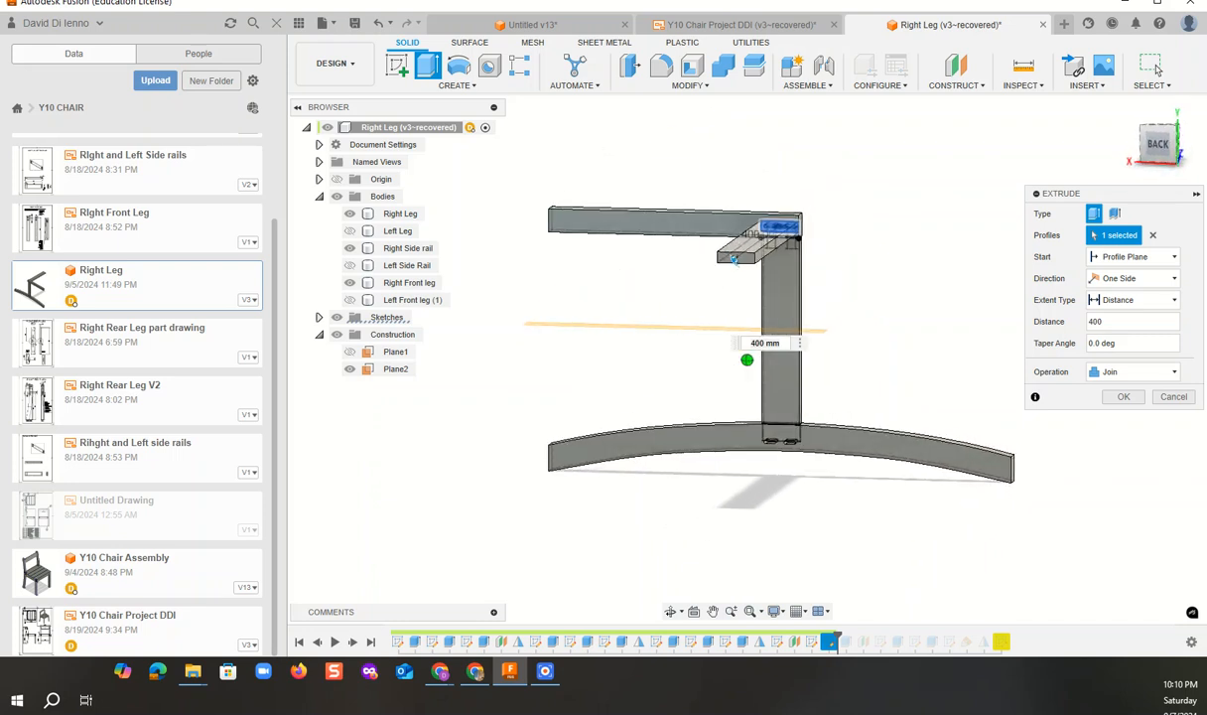
left_click_drag(1180, 155, 1154, 166)
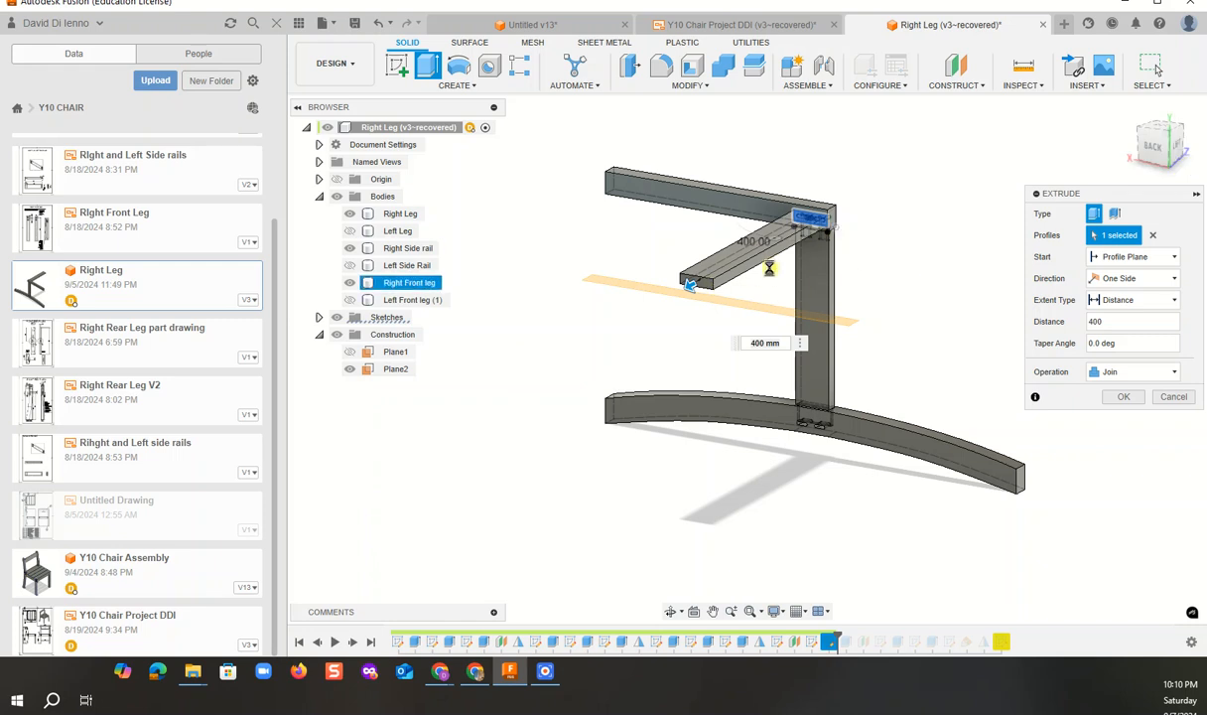
scroll(779, 275, "up", 2)
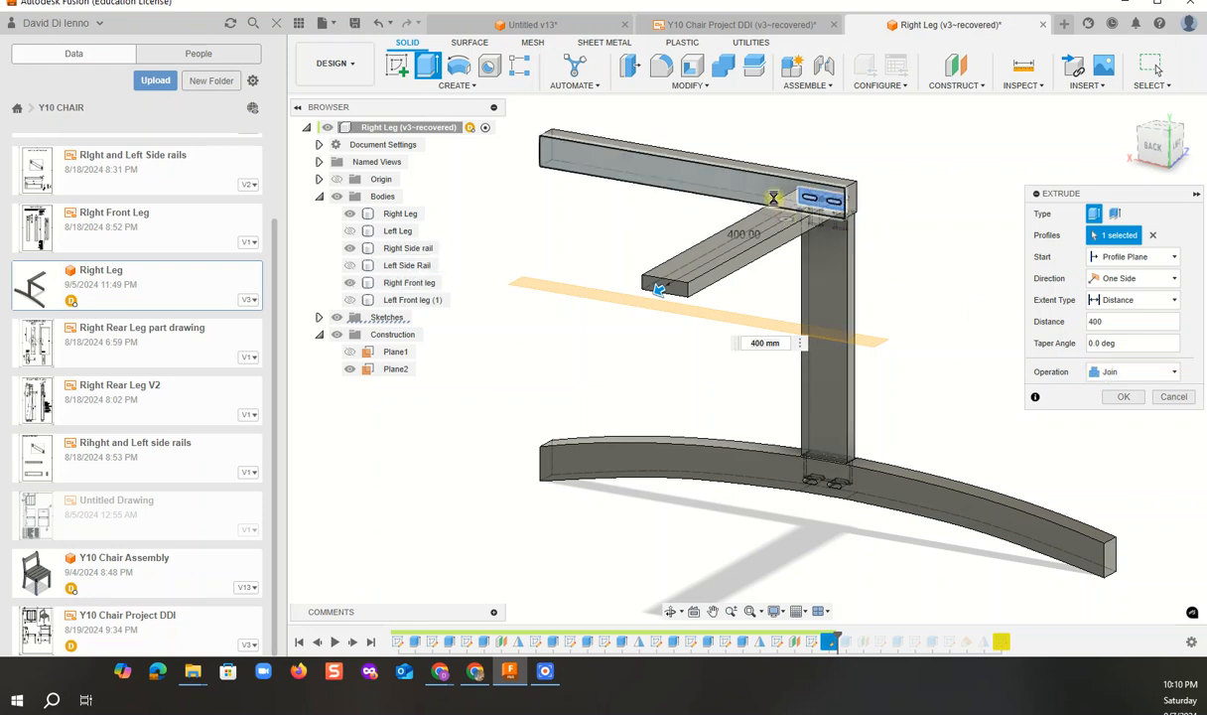
- Set the extrusion's operation to New Body and create the cross rail
left_click(1174, 372)
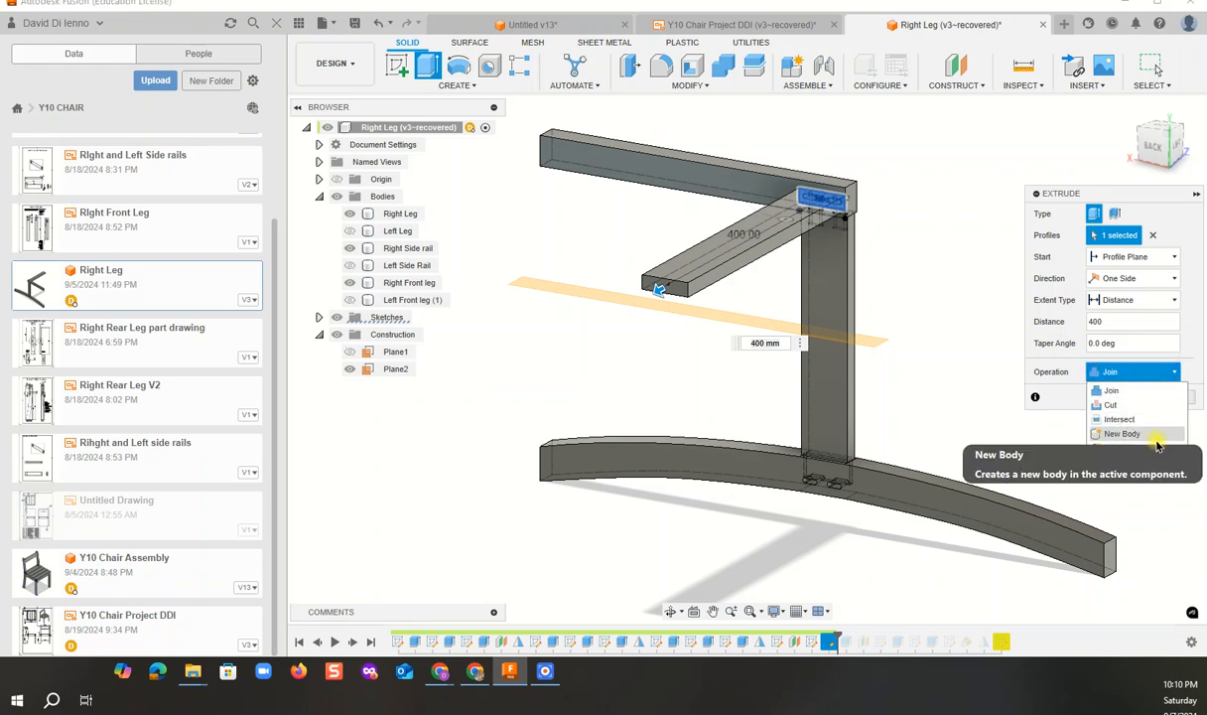
left_click(1114, 434)
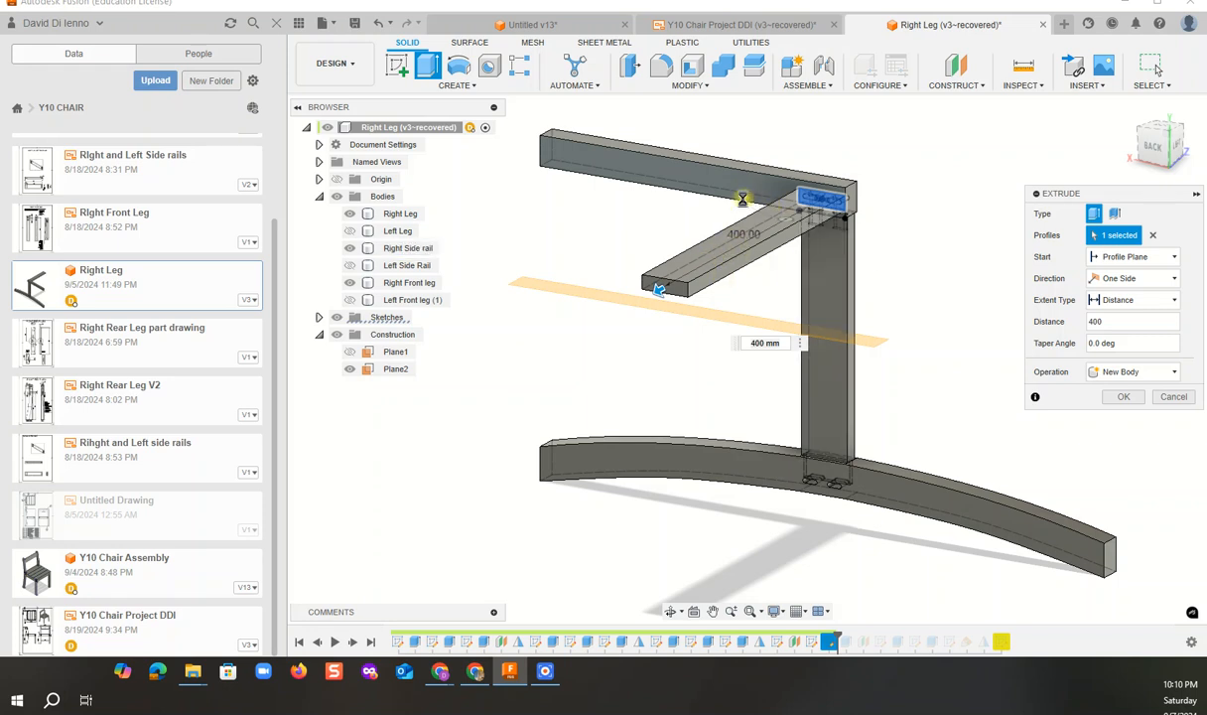
left_click(1120, 395)
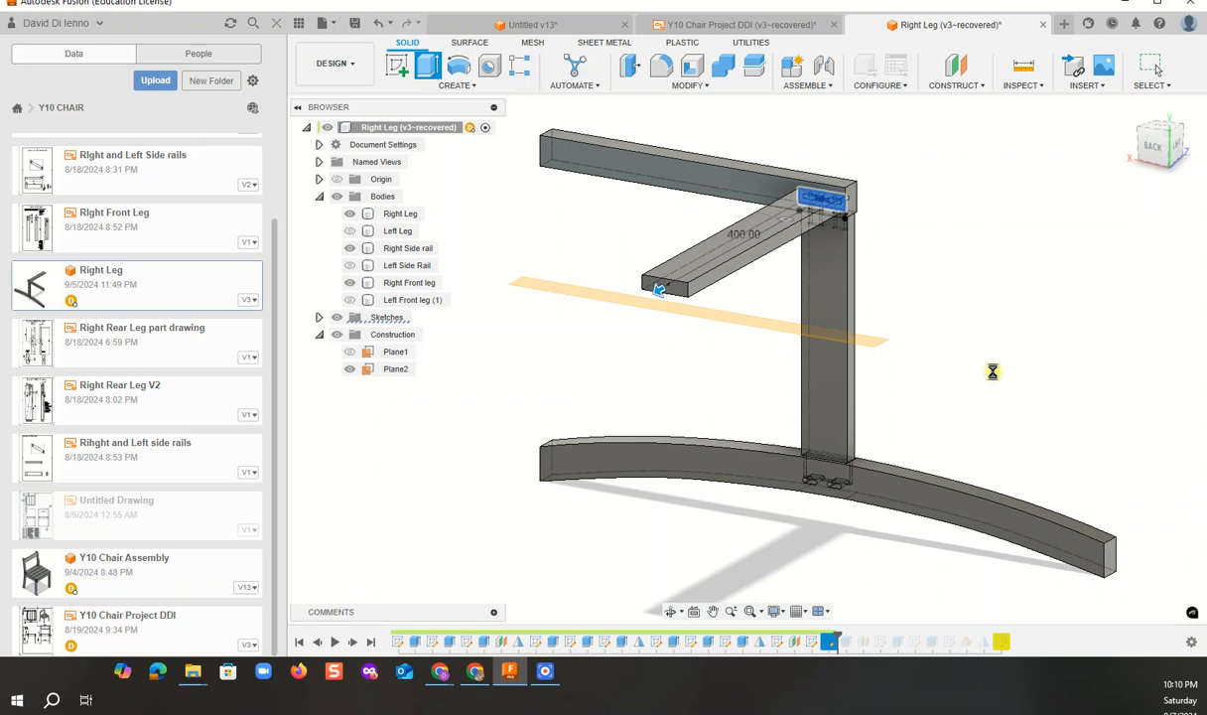
- Start a sketch on the free end face of the new cross rail
scroll(665, 290, "up", 2)
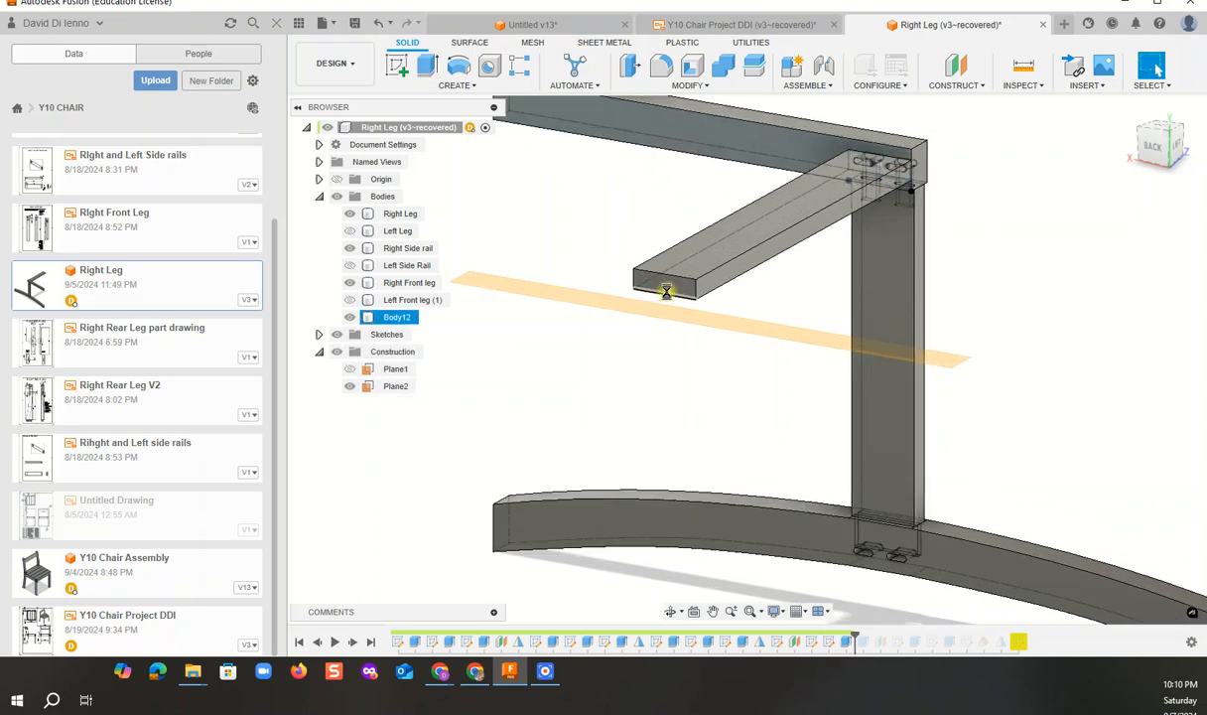
scroll(665, 290, "up", 3)
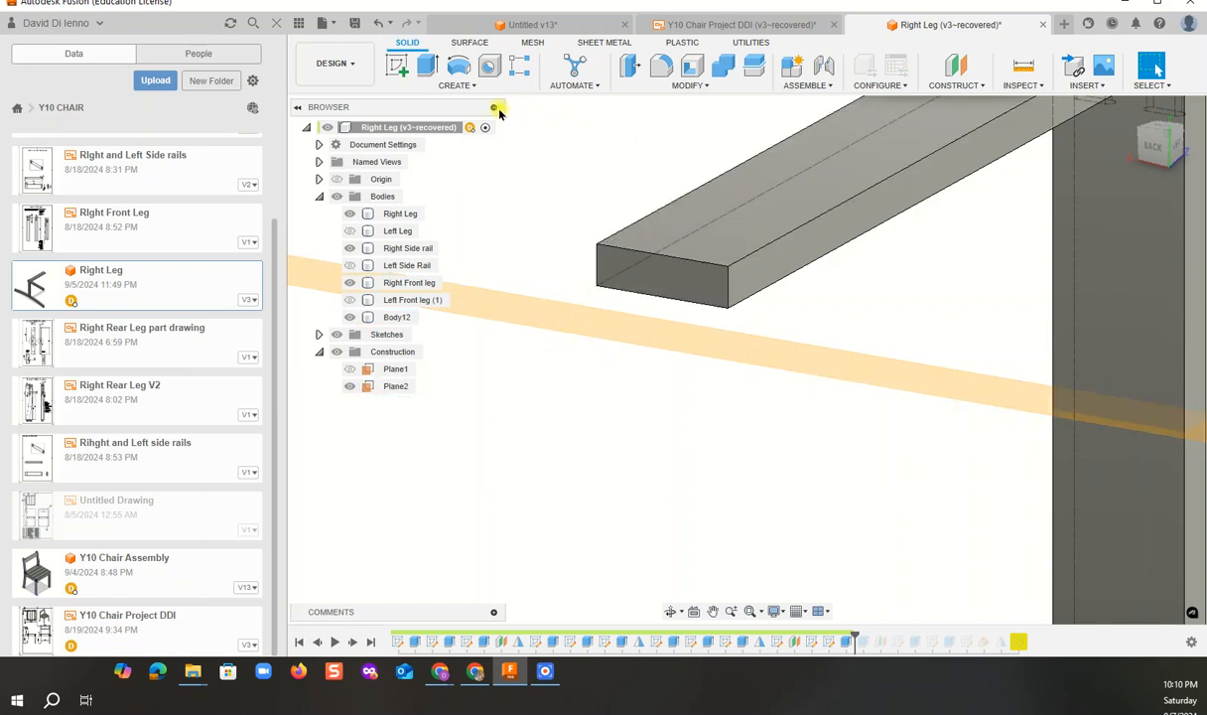
left_click(396, 65)
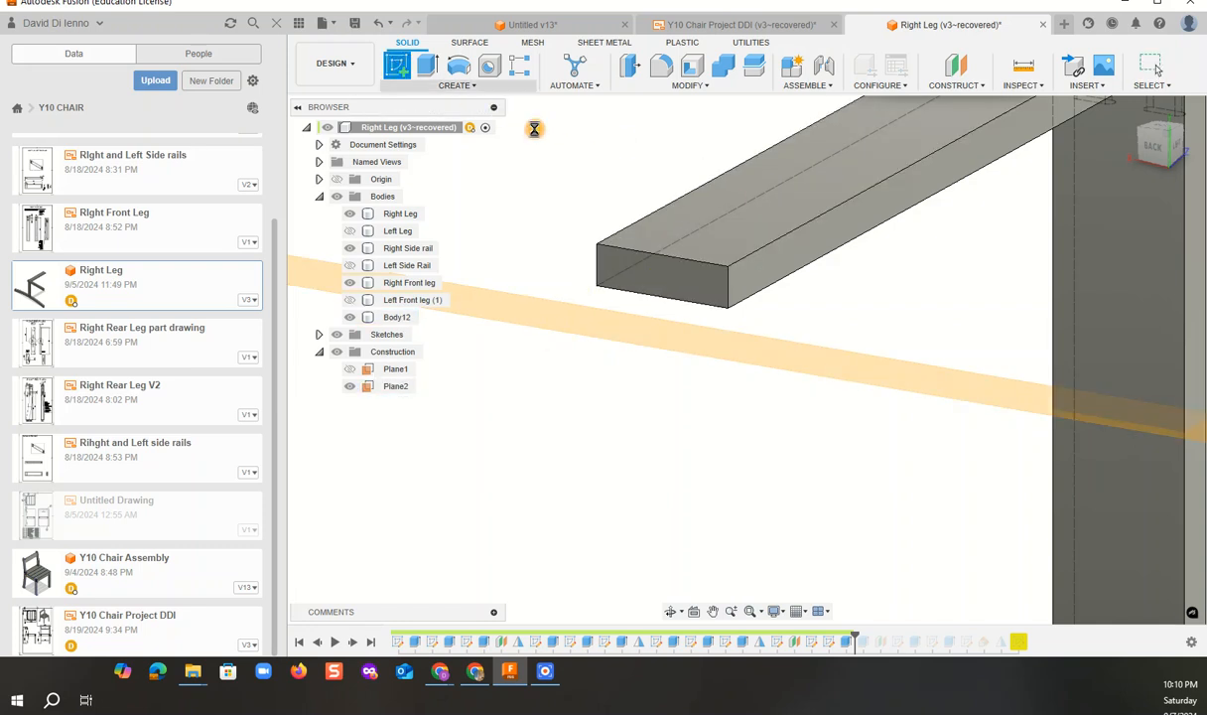
left_click(660, 270)
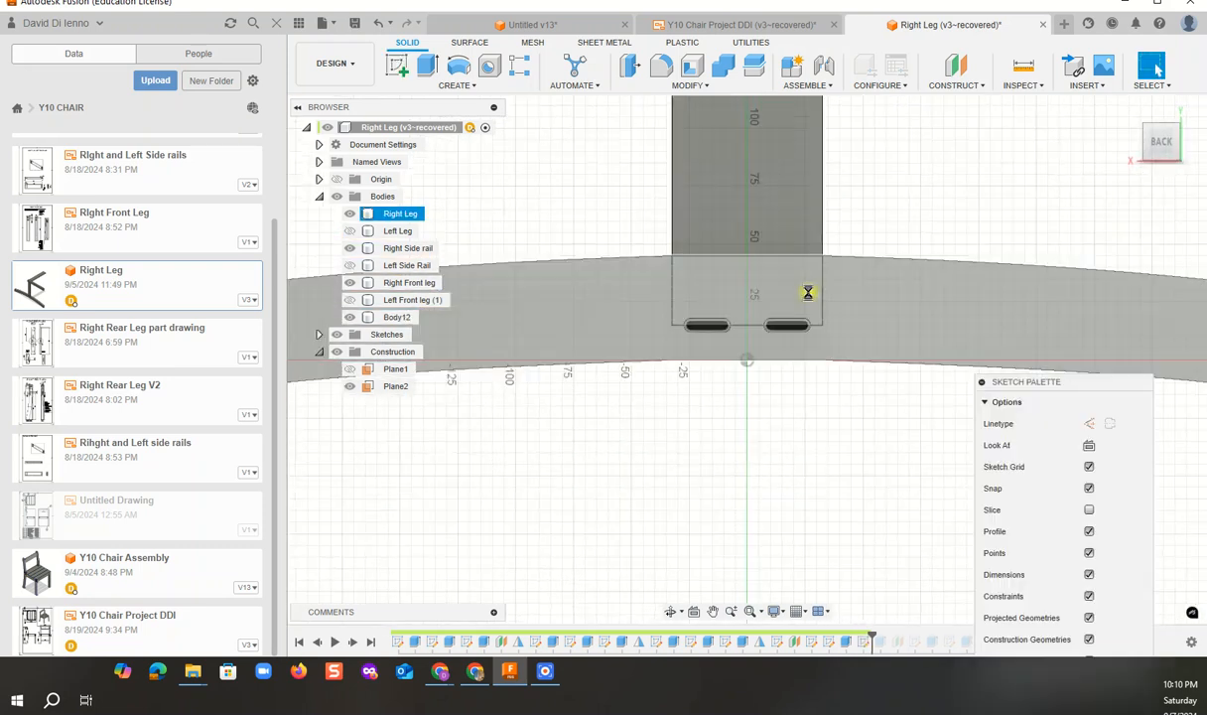
left_click(763, 612)
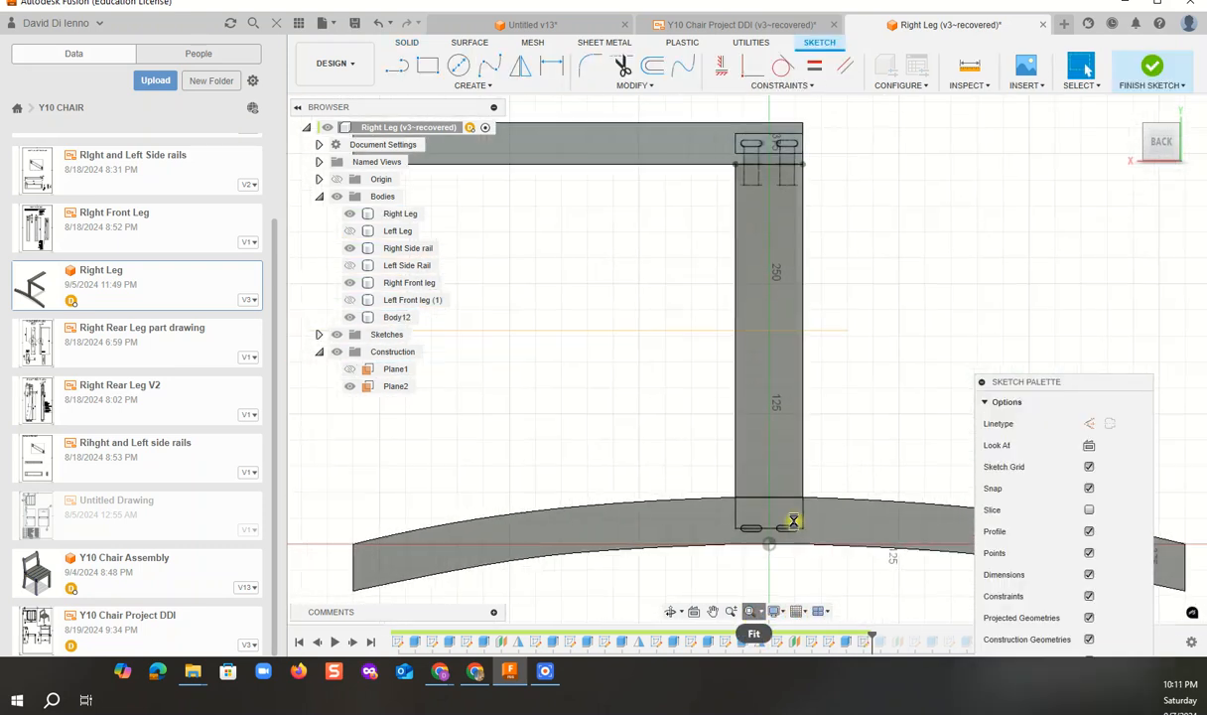
scroll(761, 134, "up", 5)
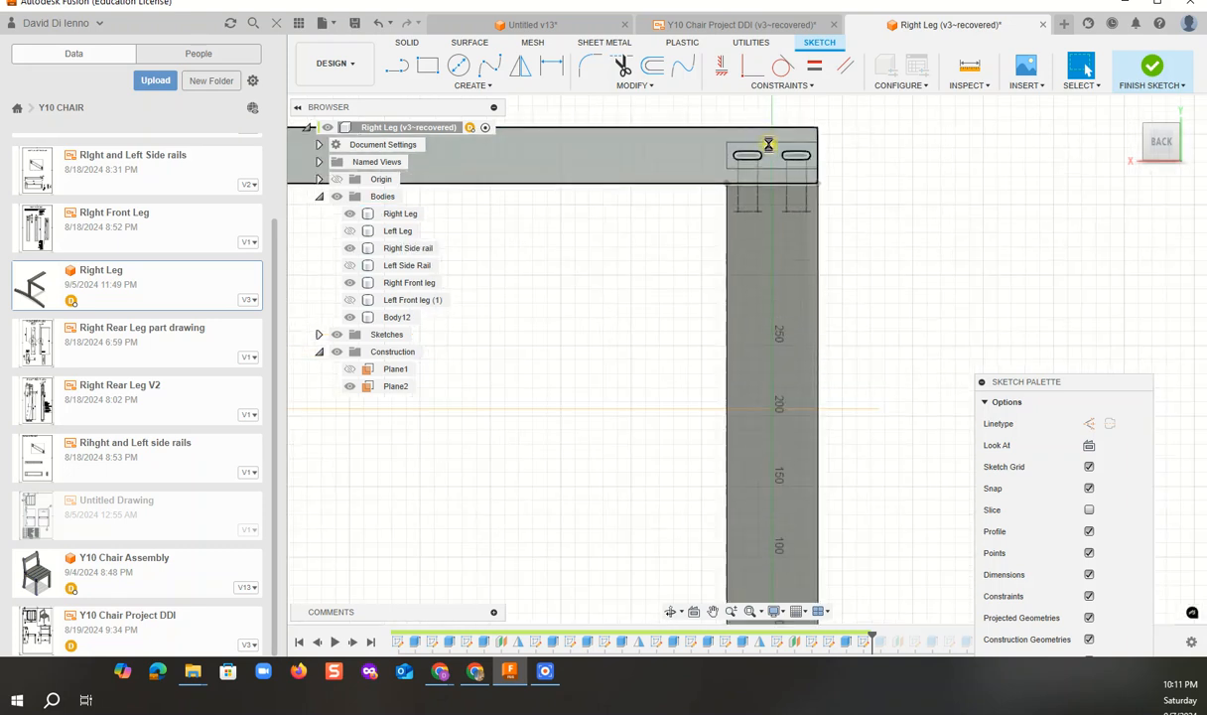
scroll(795, 163, "up", 3)
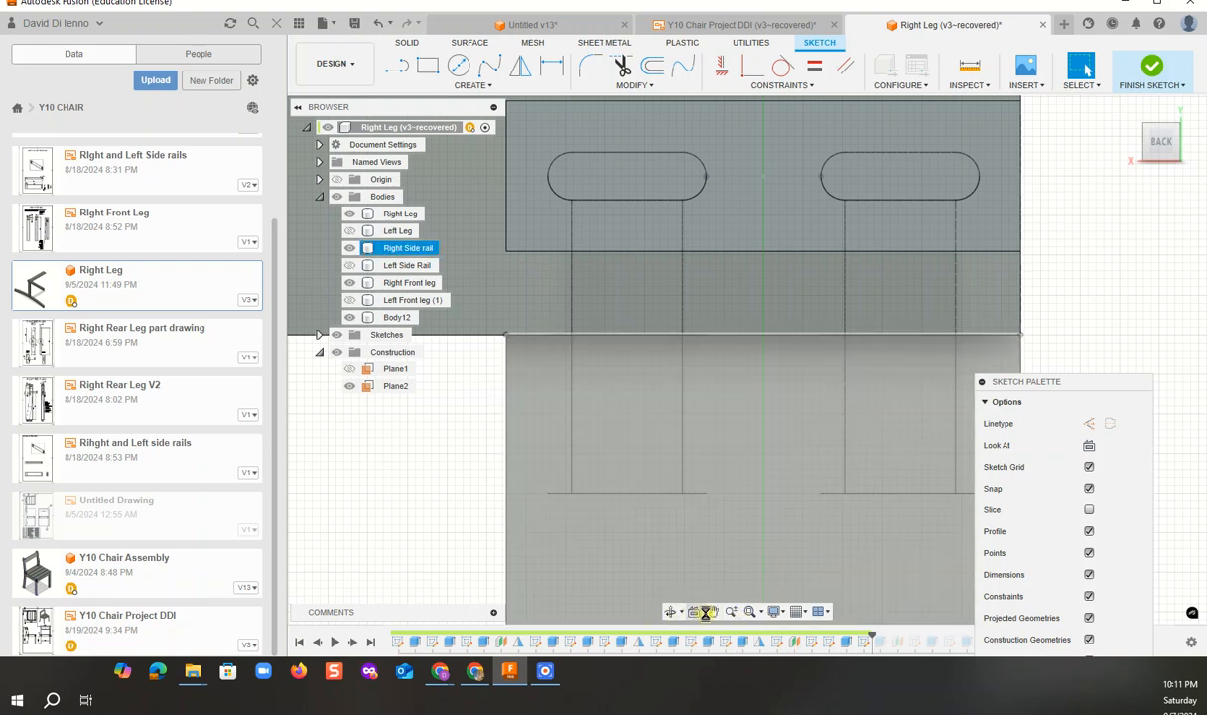
left_click(714, 610)
mouse_move(756, 342)
left_mouse_down()
mouse_move(762, 411)
mouse_move(736, 509)
left_mouse_up()
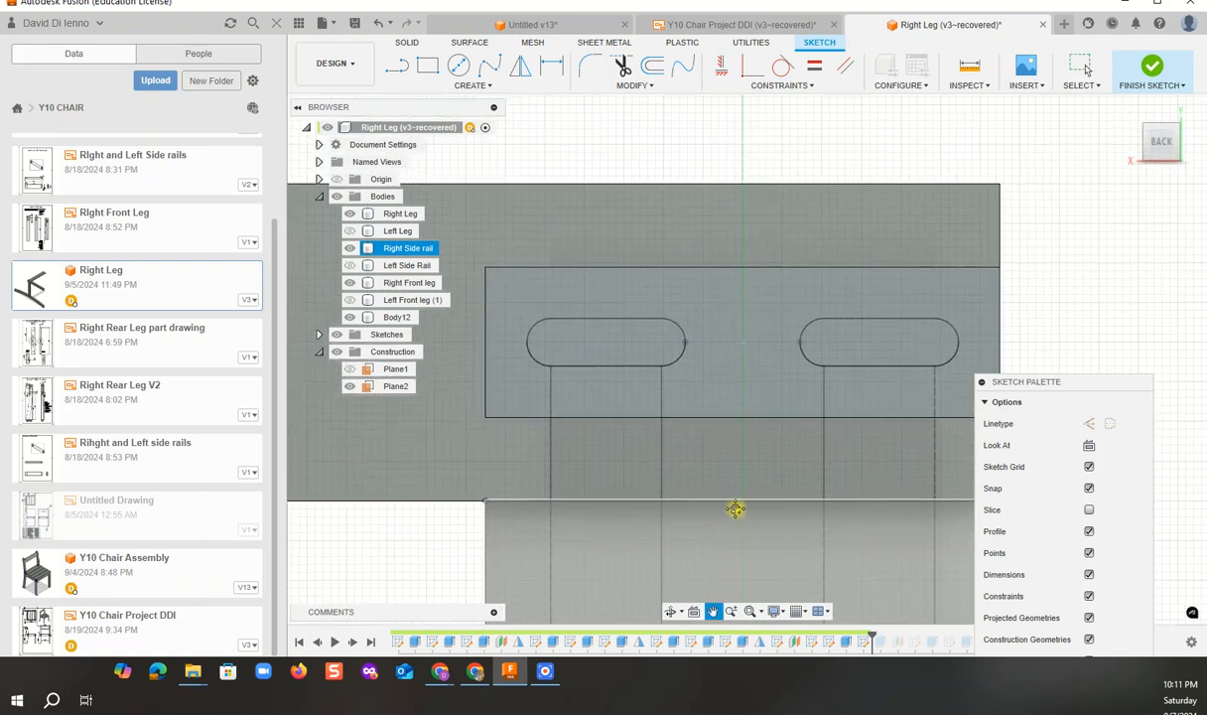
key("Escape")
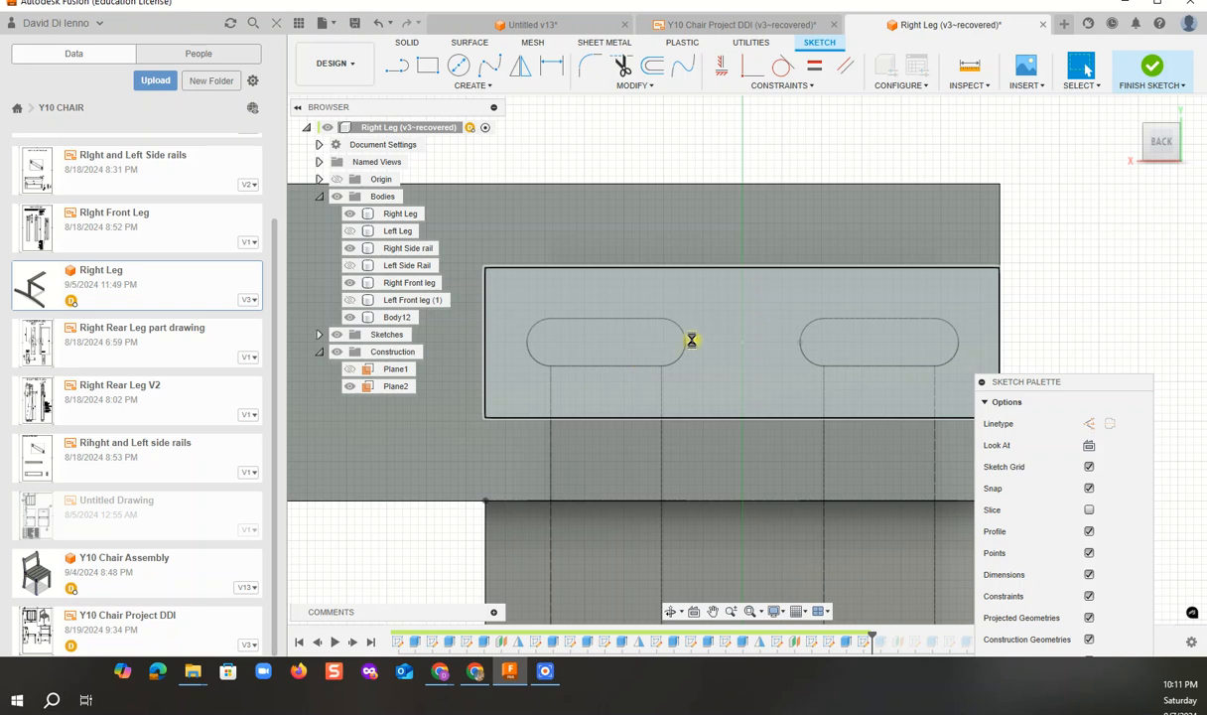
- Place sketch points on the rail's end face at both ends of each of the two mortise slots
left_click(487, 87)
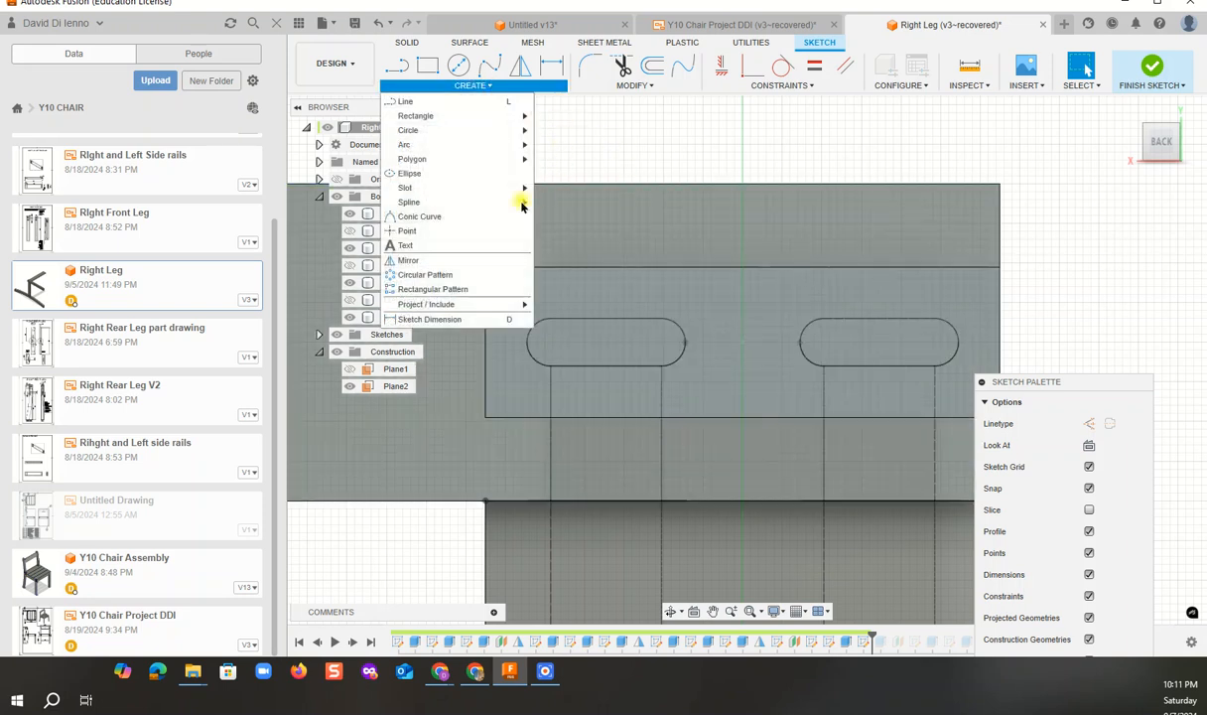
left_click(406, 230)
left_click(685, 342)
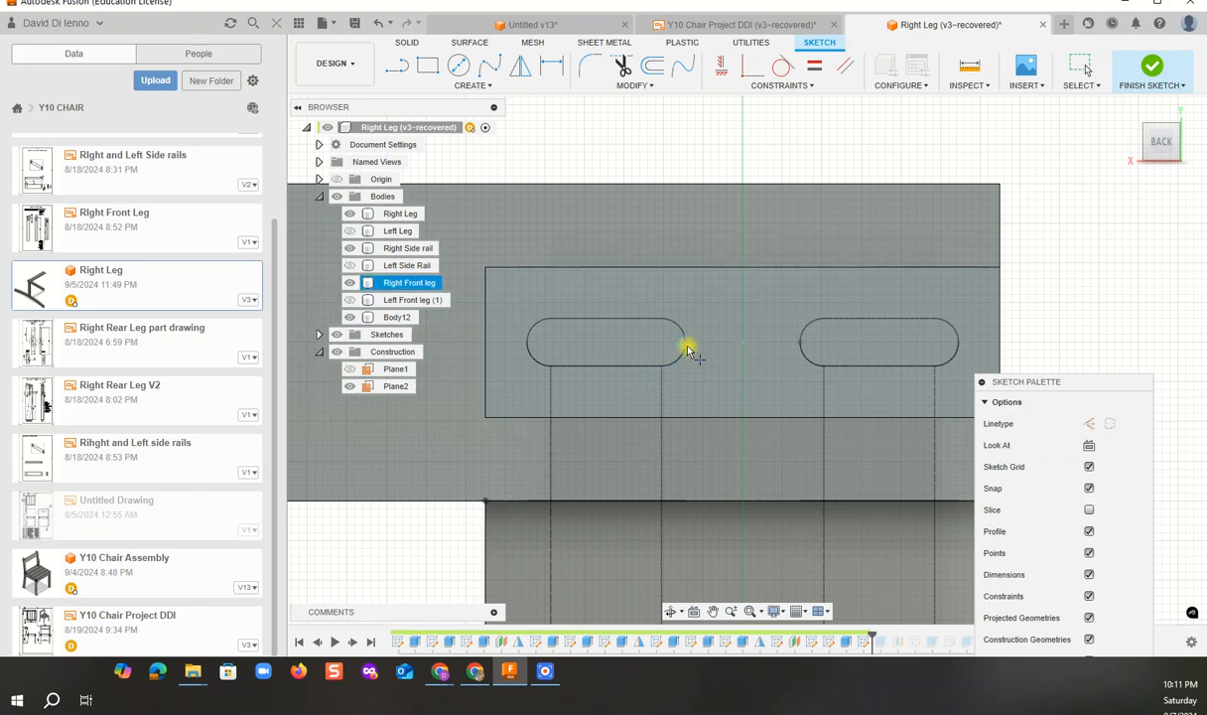
left_click(527, 342)
left_click(800, 342)
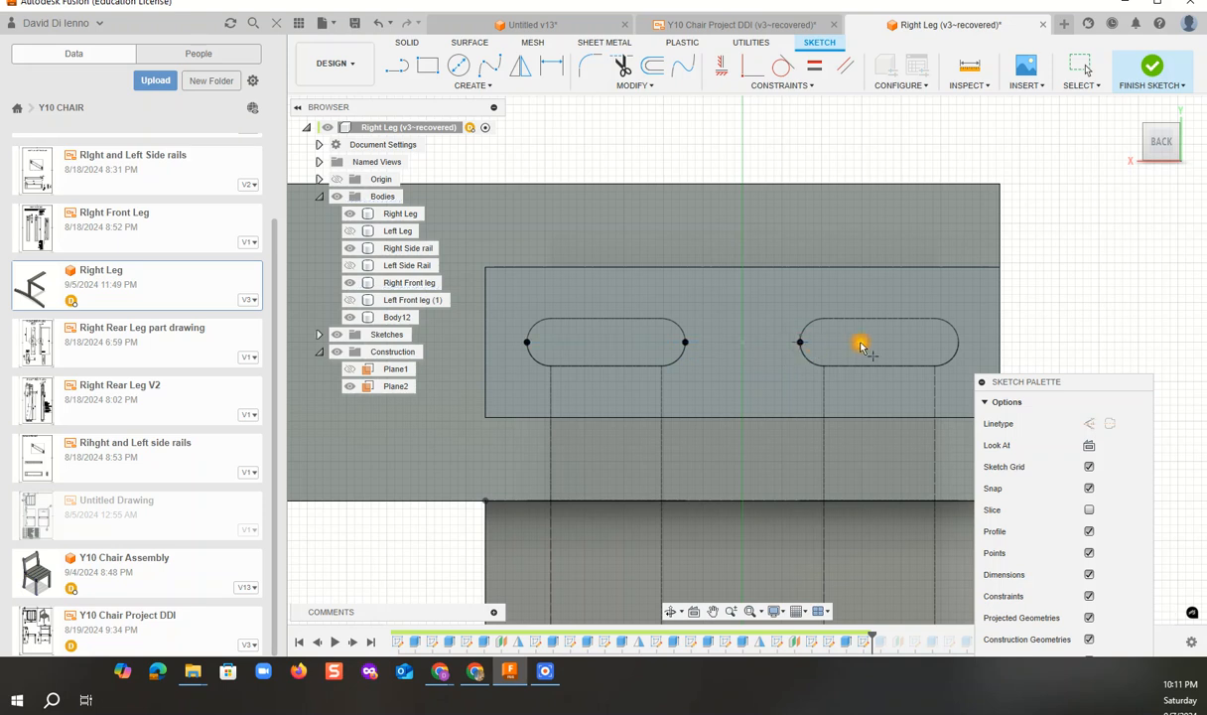
left_click(958, 342)
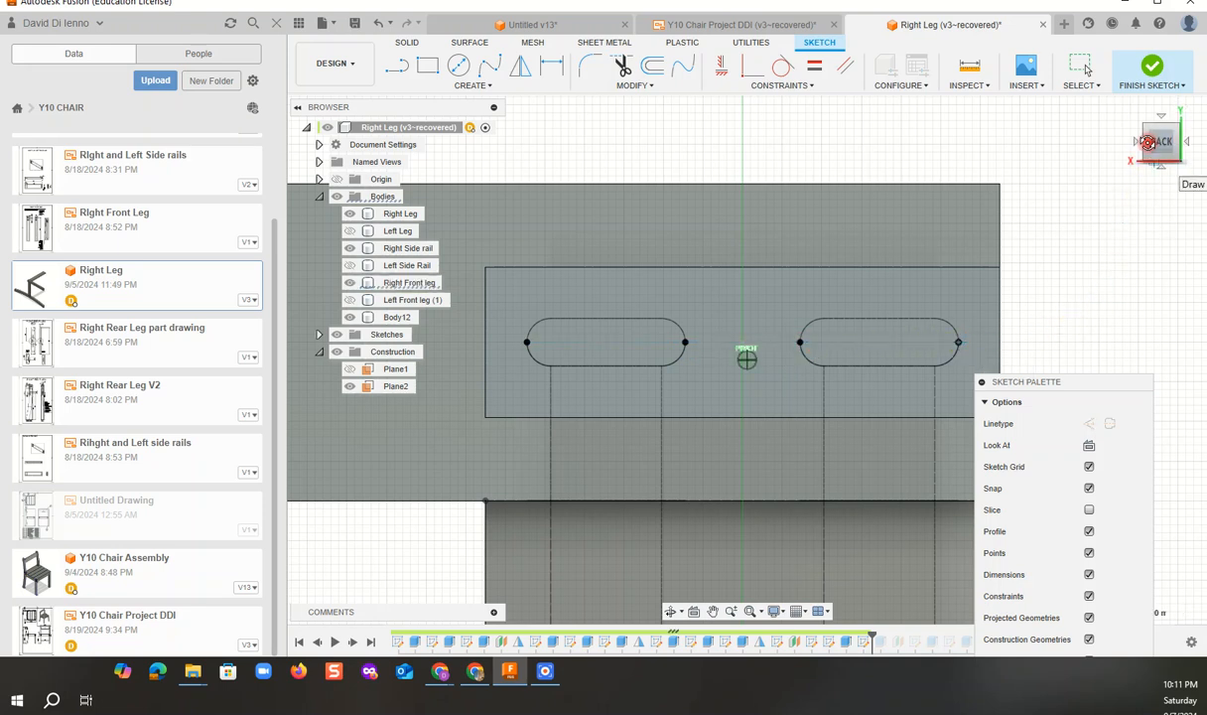
left_click(1148, 142)
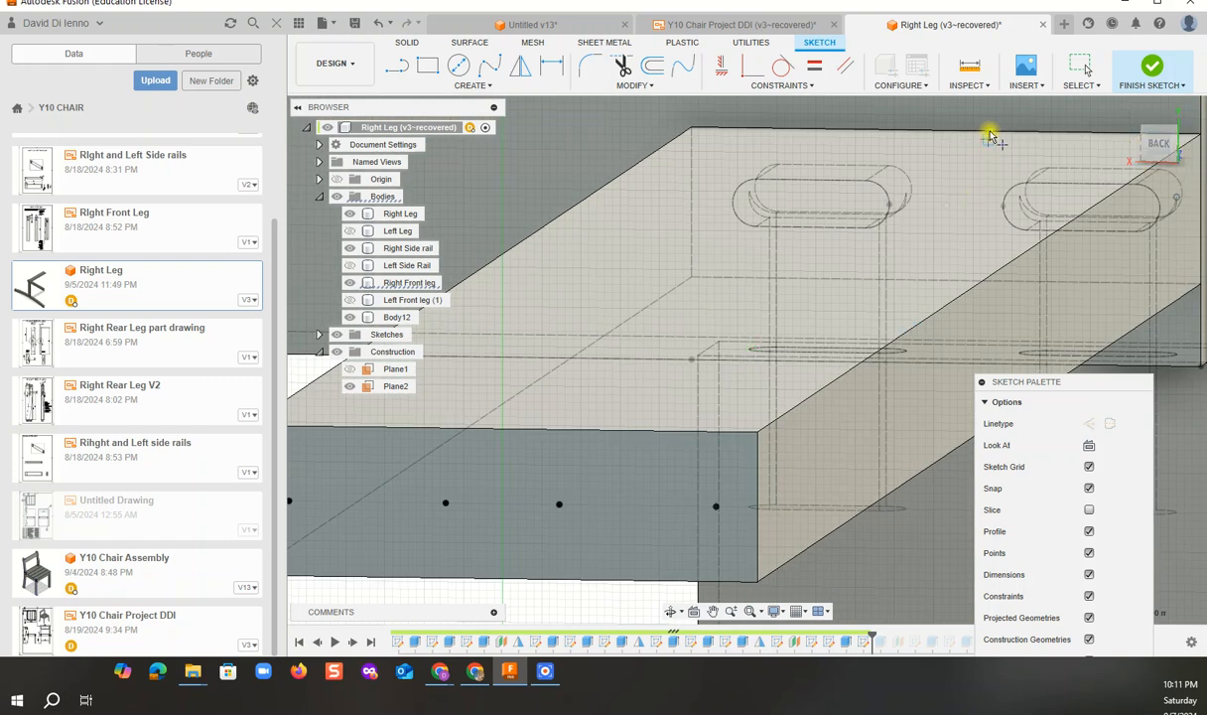
- Draw a 6 mm wide overall slot between the two end-face points over the mortise farther from the side rail's end
left_click(1159, 144)
left_click(1171, 135)
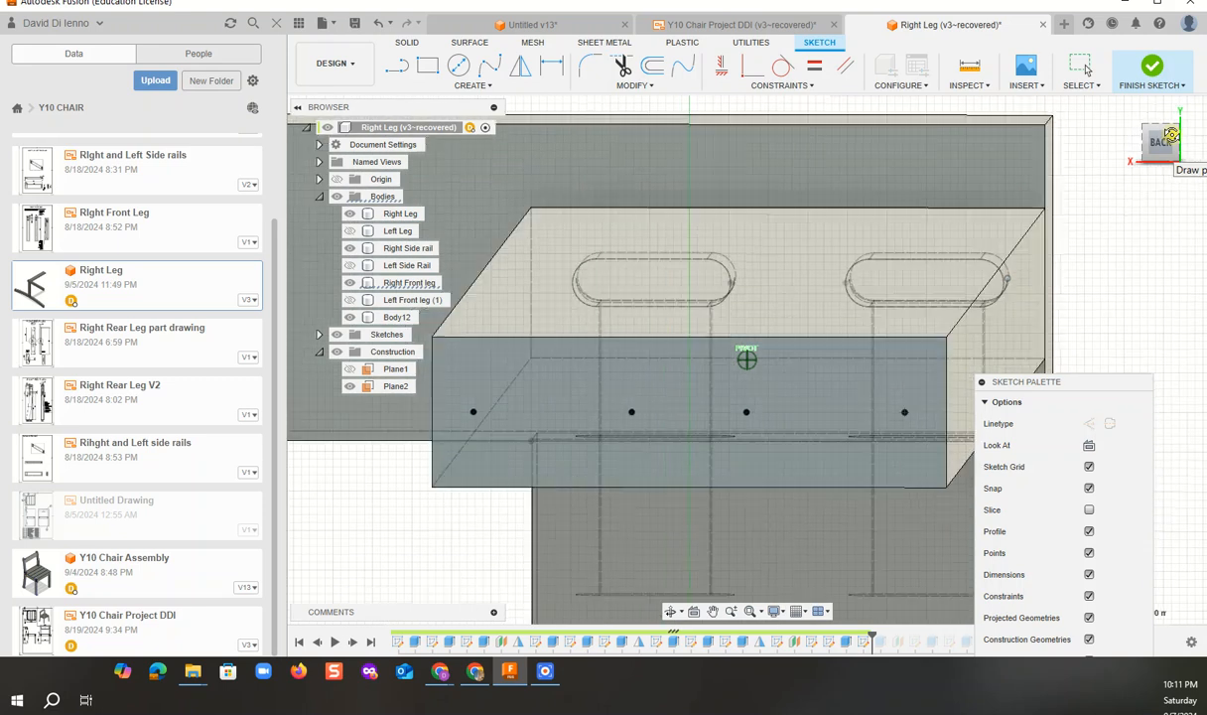
left_click(1160, 147)
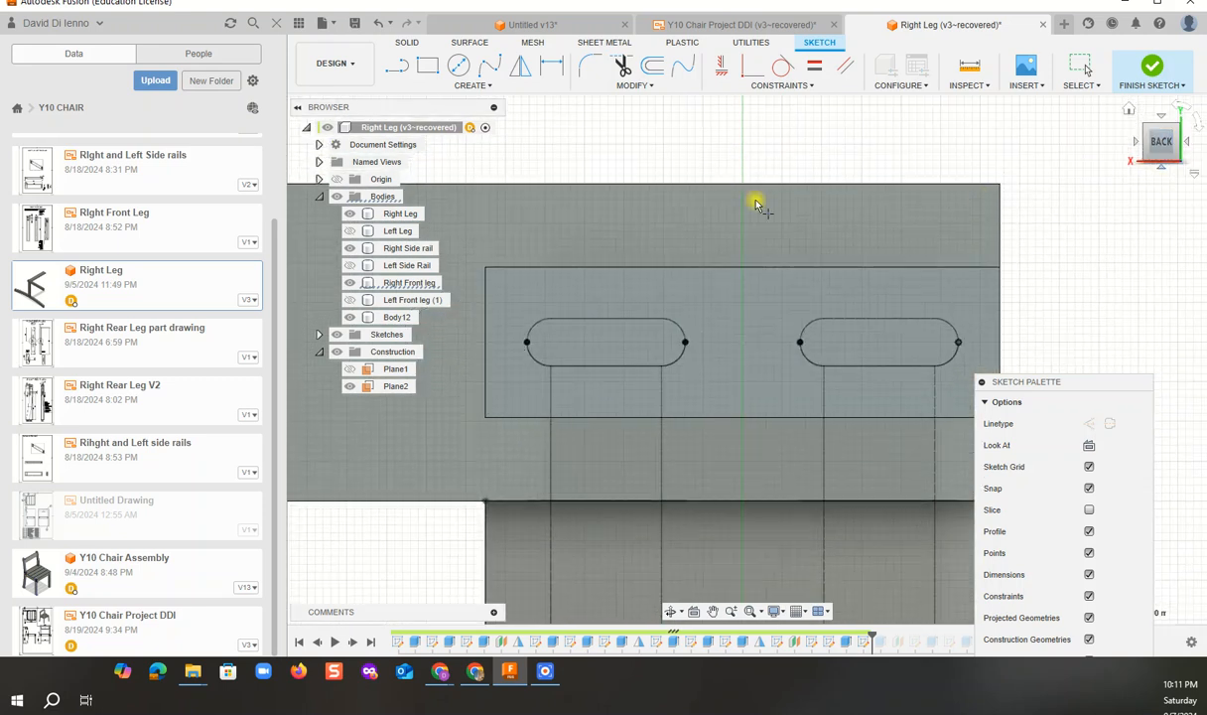
left_click(486, 86)
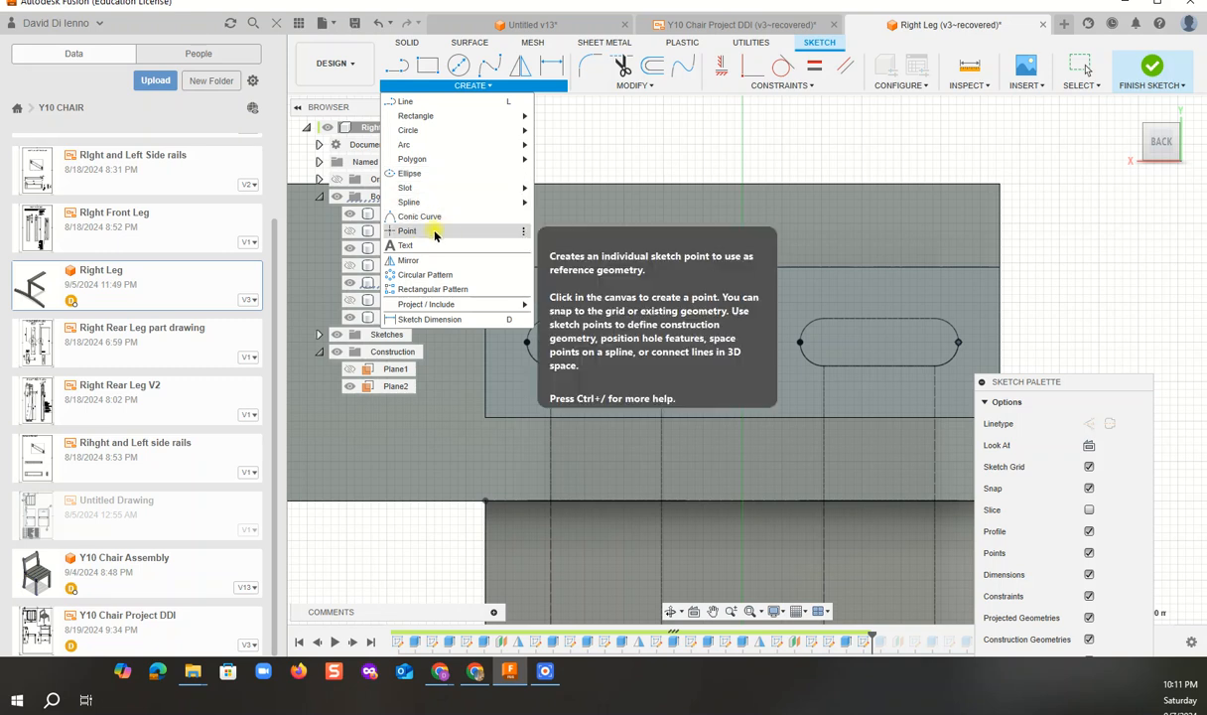
mouse_move(422, 188)
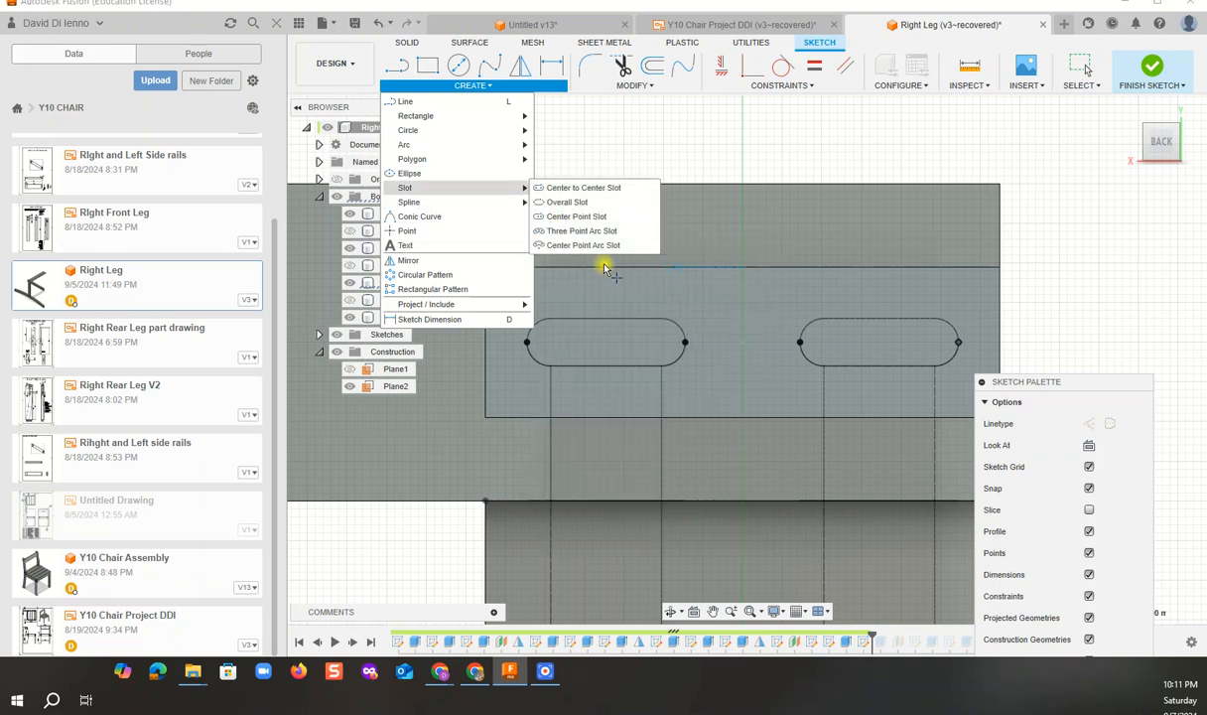
left_click(581, 203)
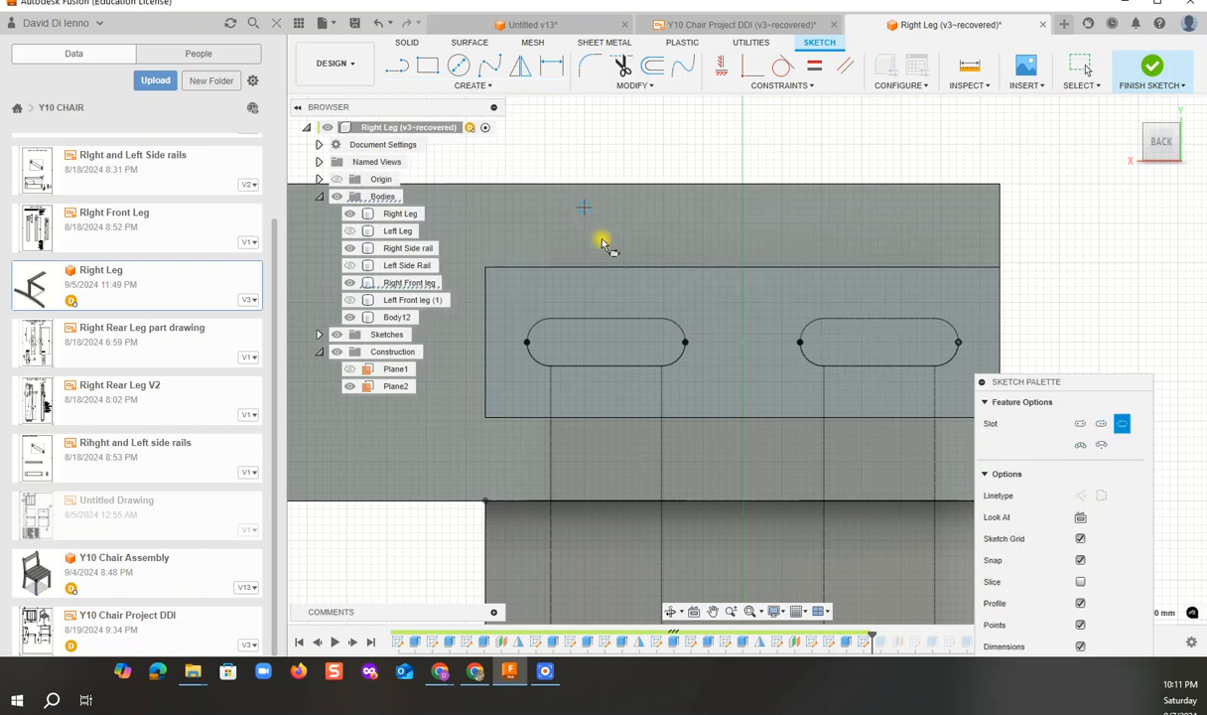
left_click(552, 343)
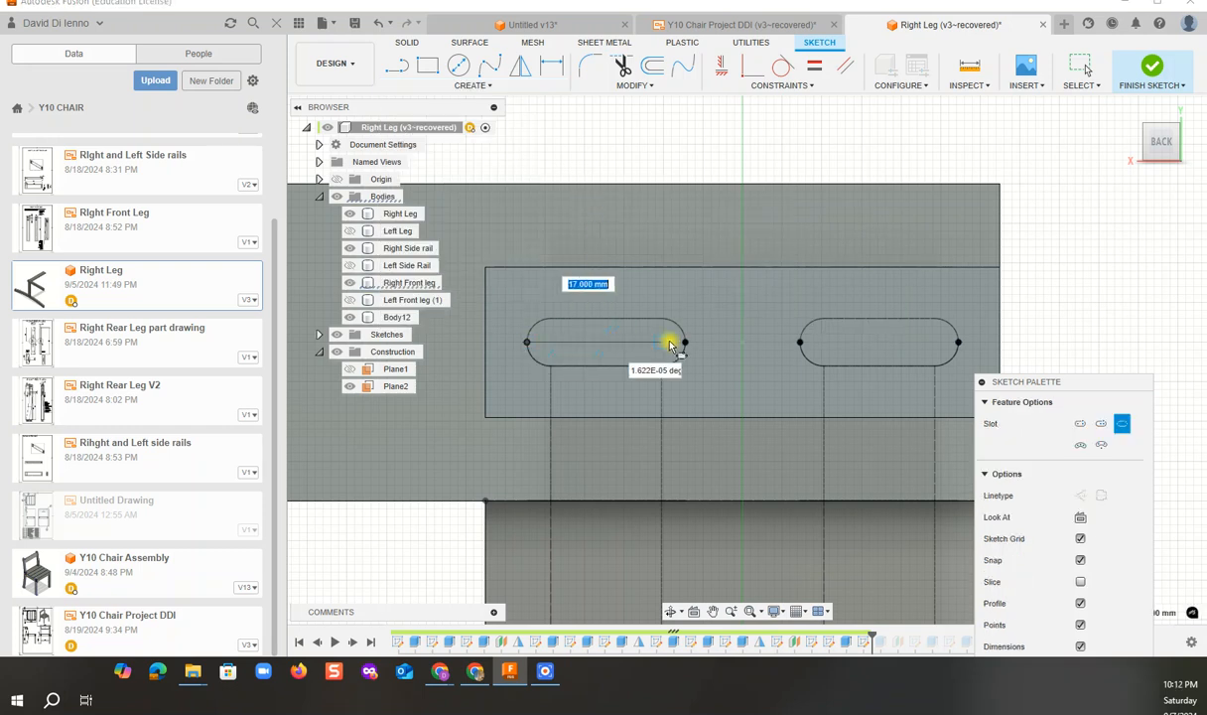
left_click(686, 343)
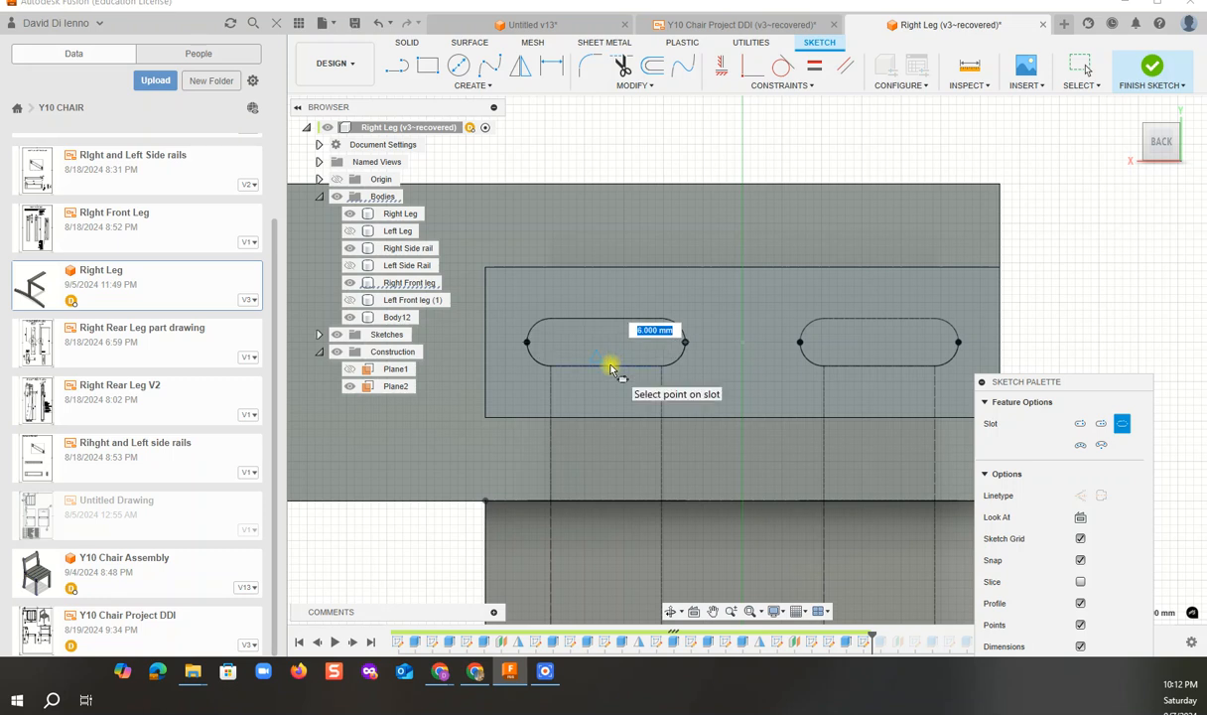
left_click(610, 370)
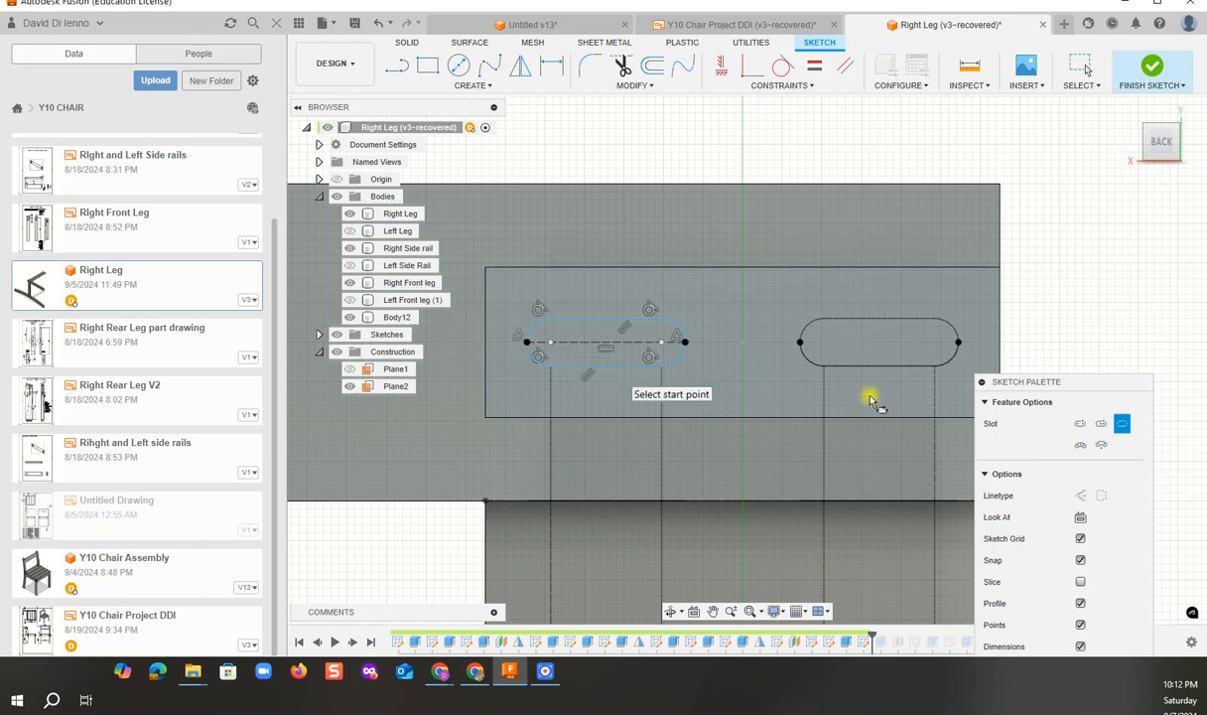
- Draw a second 6 mm wide overall slot between the two end-face points over the mortise nearer the side rail's end
left_click(471, 87)
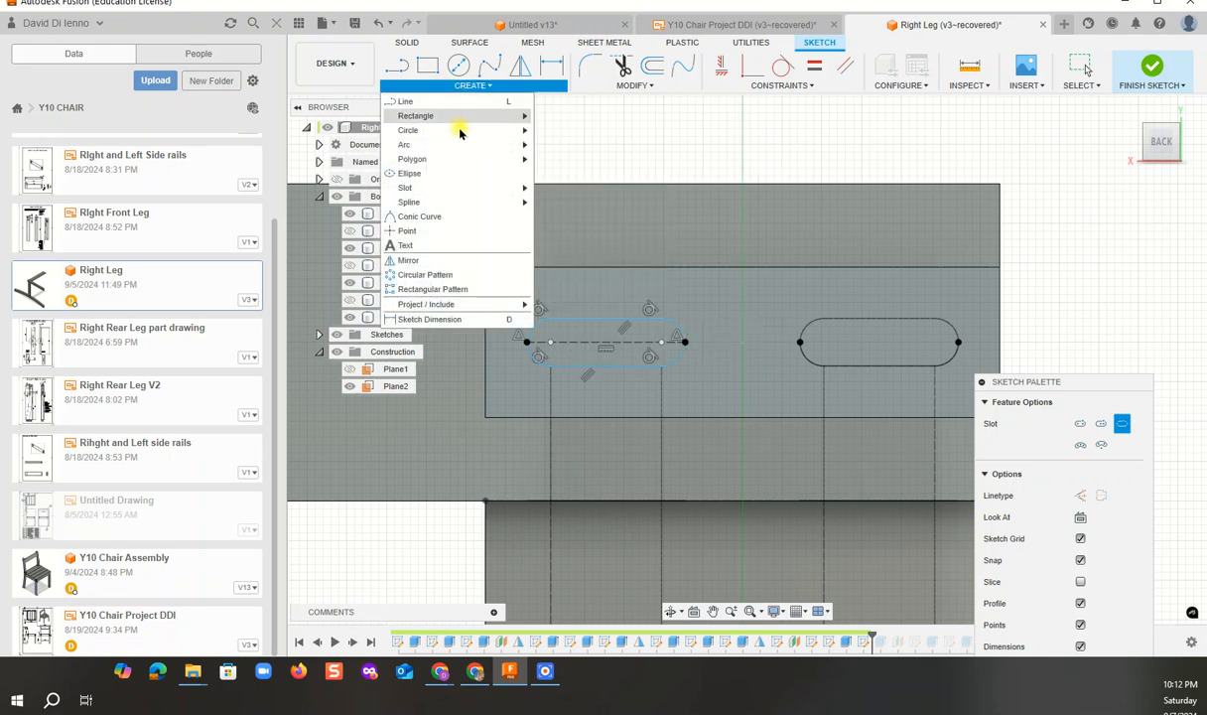
mouse_move(422, 191)
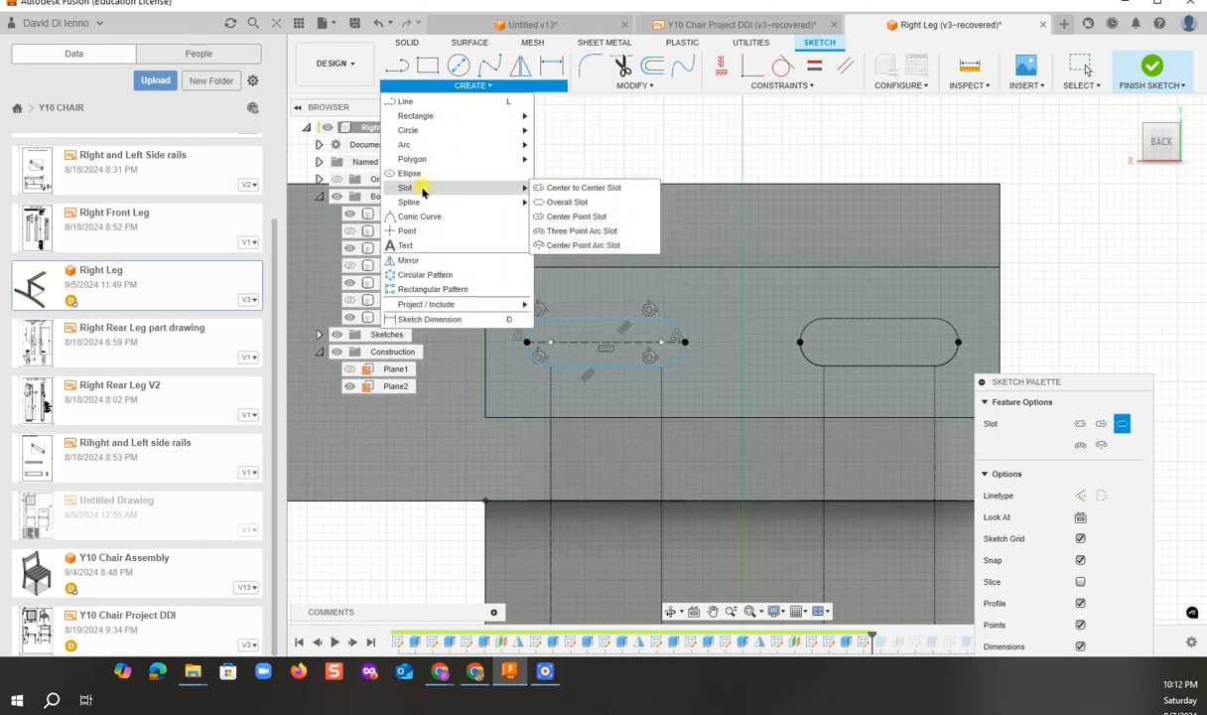
left_click(576, 201)
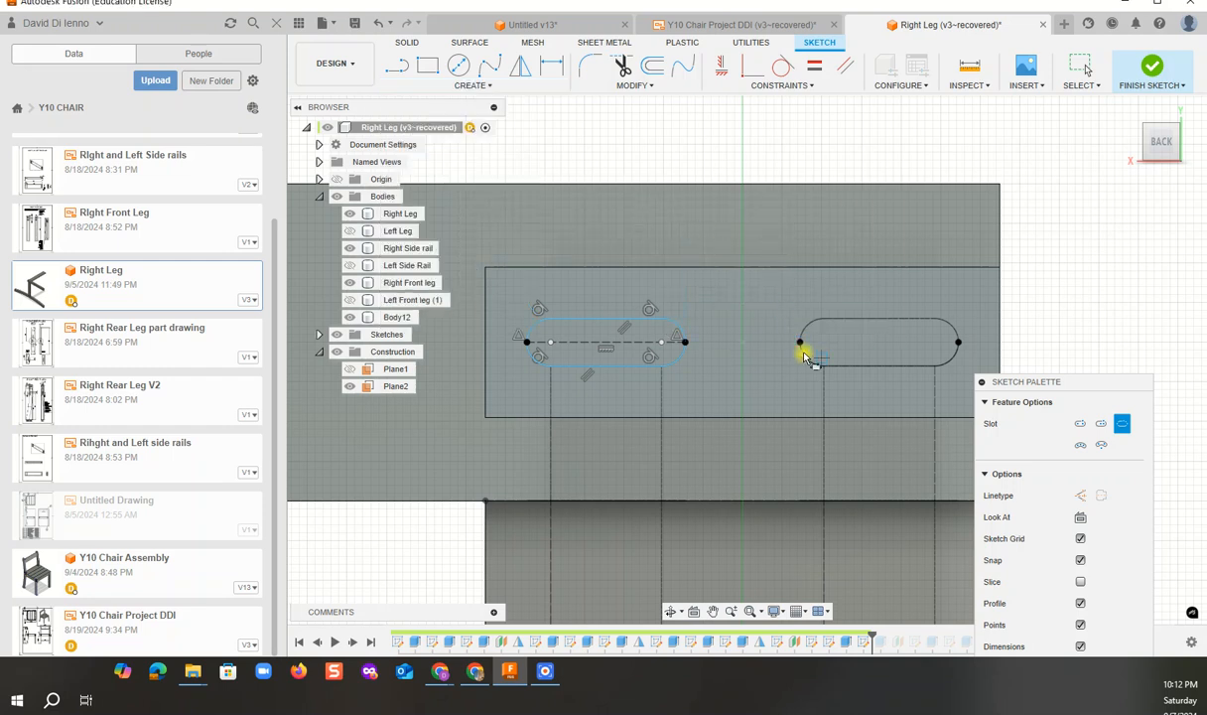
left_click(801, 343)
left_click(955, 342)
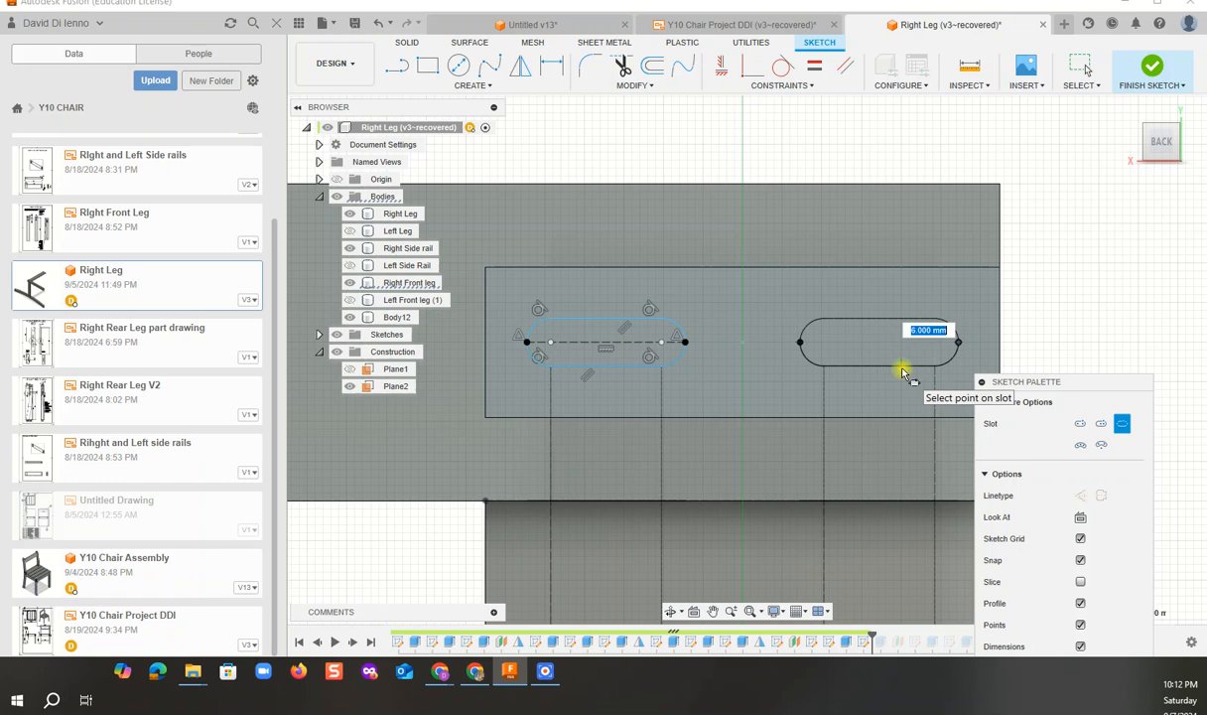
left_click(902, 372)
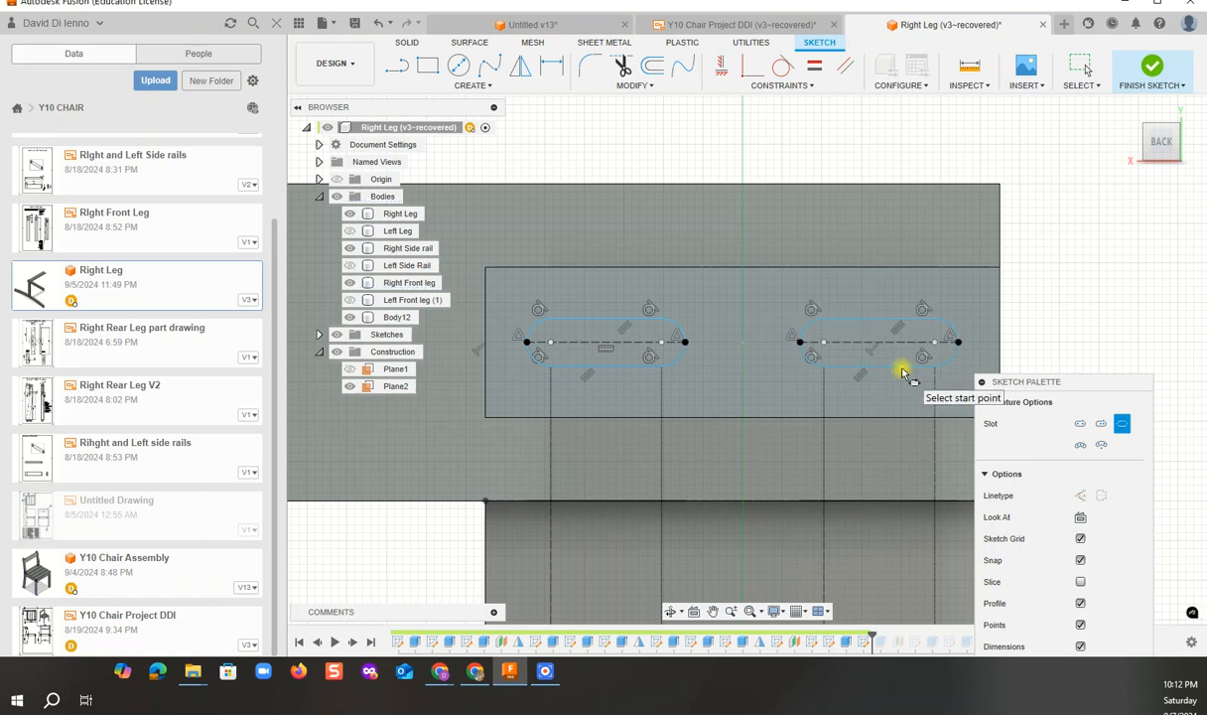
left_click_drag(1083, 385, 1117, 229)
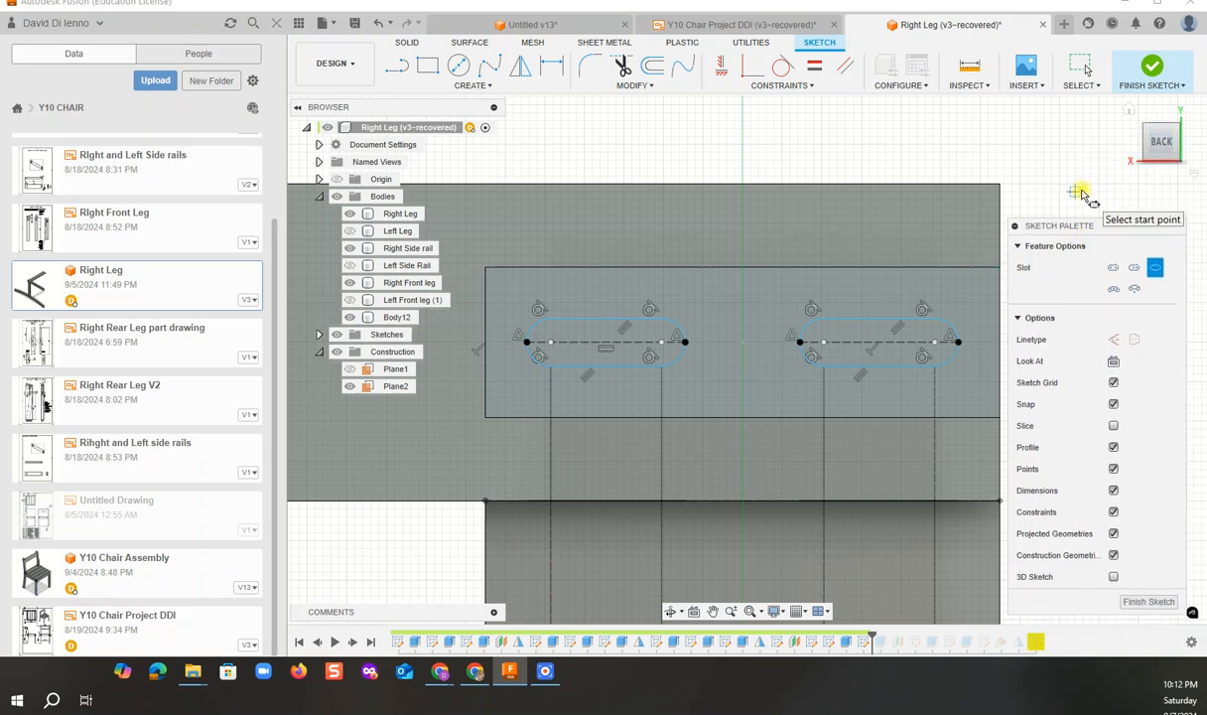
- Extrude both slot profiles as a cut with a distance of -20 mm into the cross rail's free end
left_click(1164, 151)
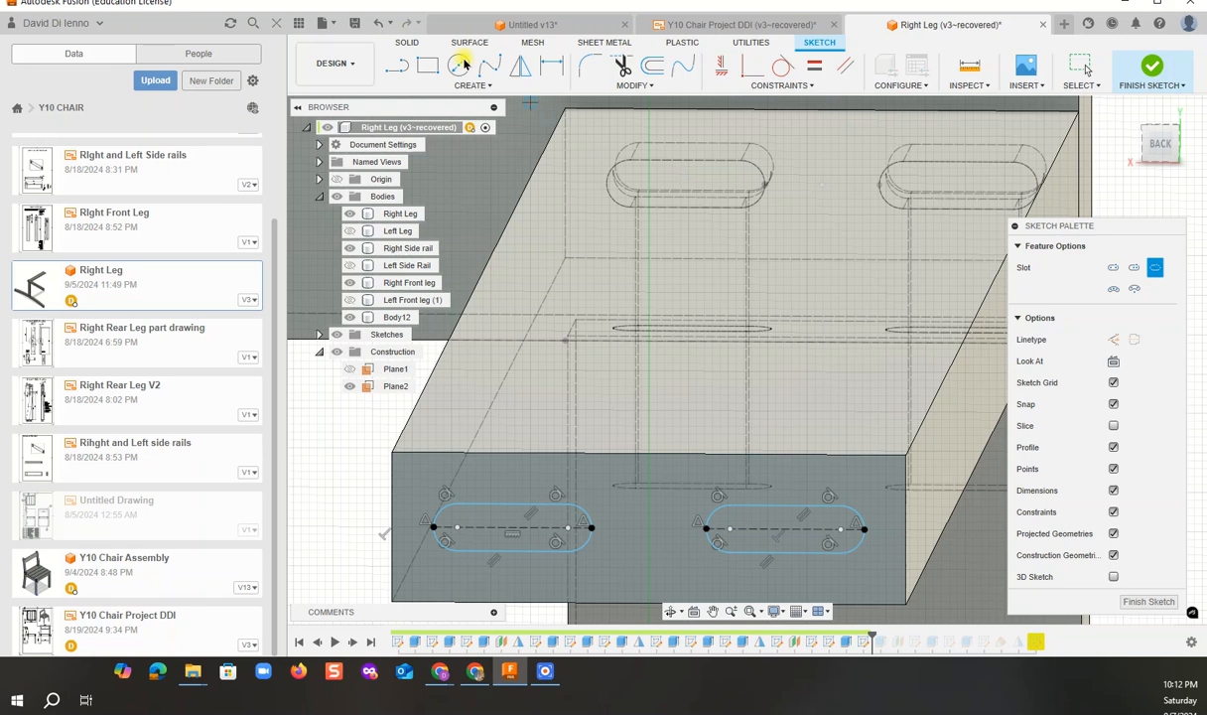
left_click(408, 42)
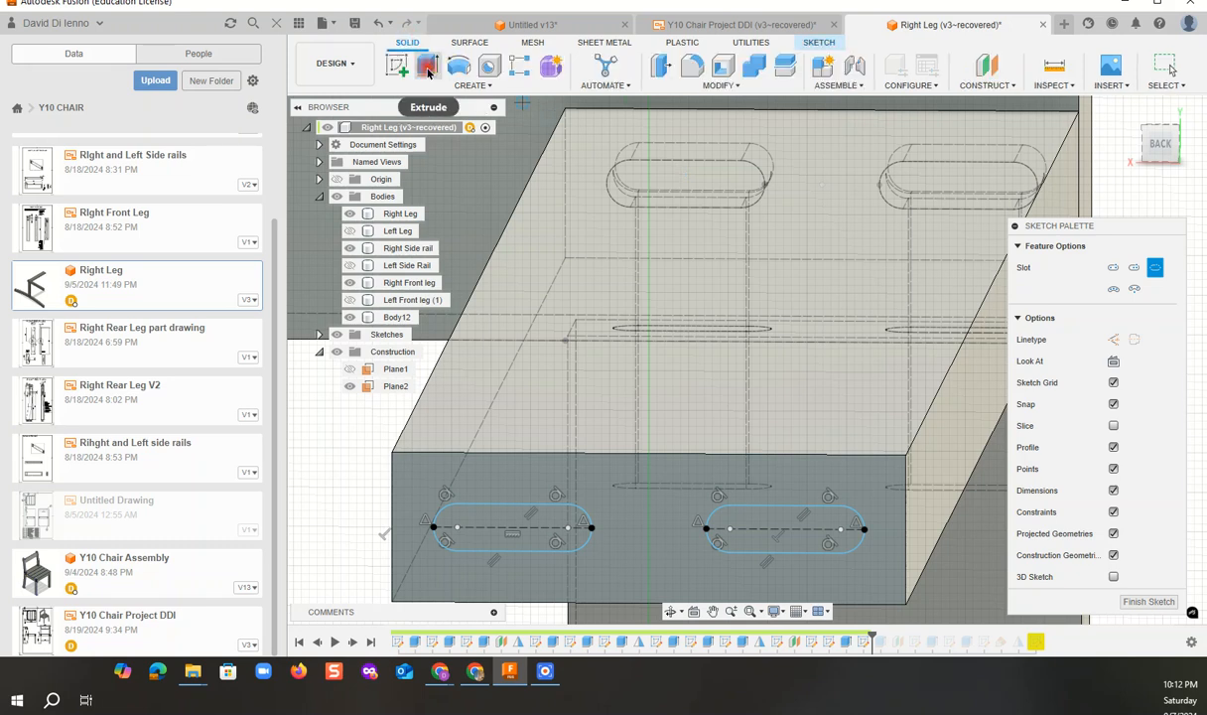
left_click(428, 65)
left_click(521, 525)
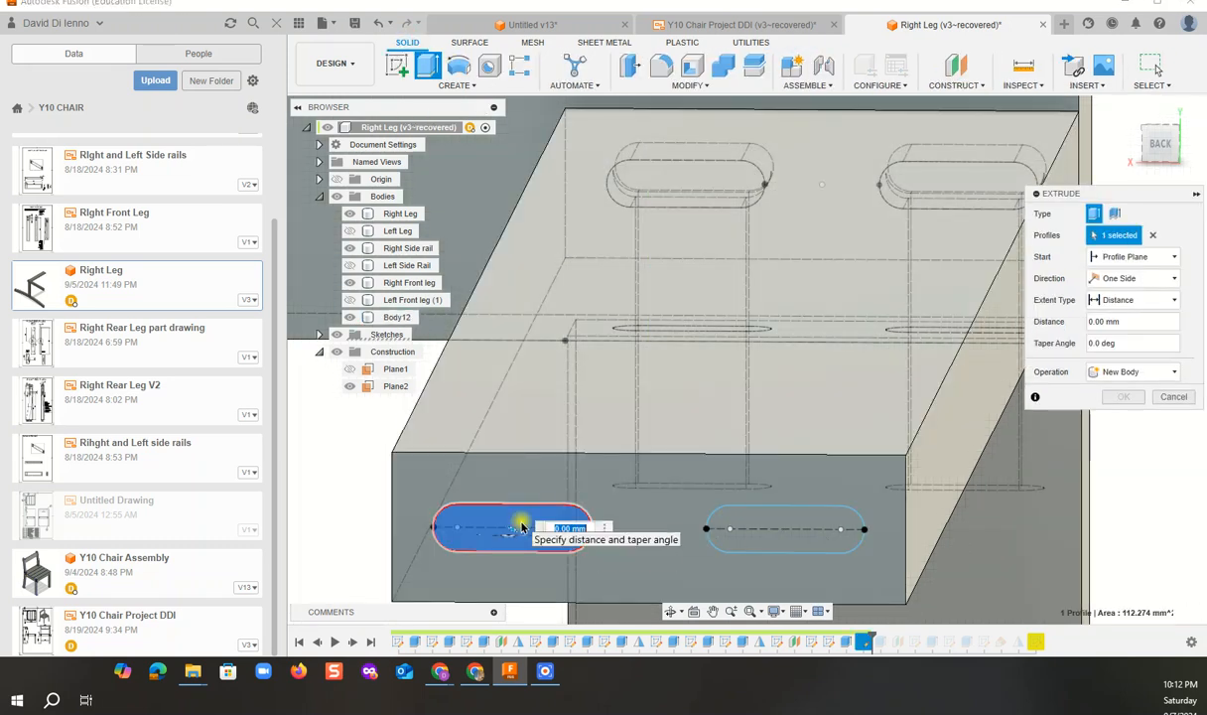
left_click(769, 524)
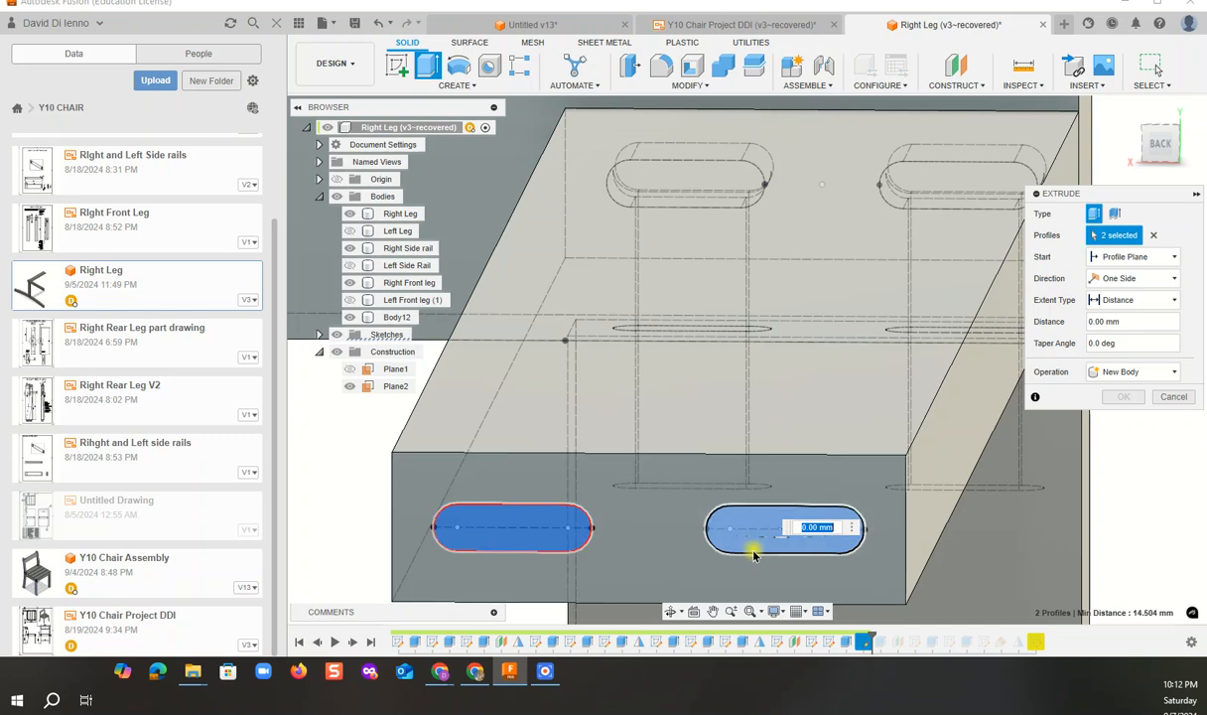
left_click(1172, 371)
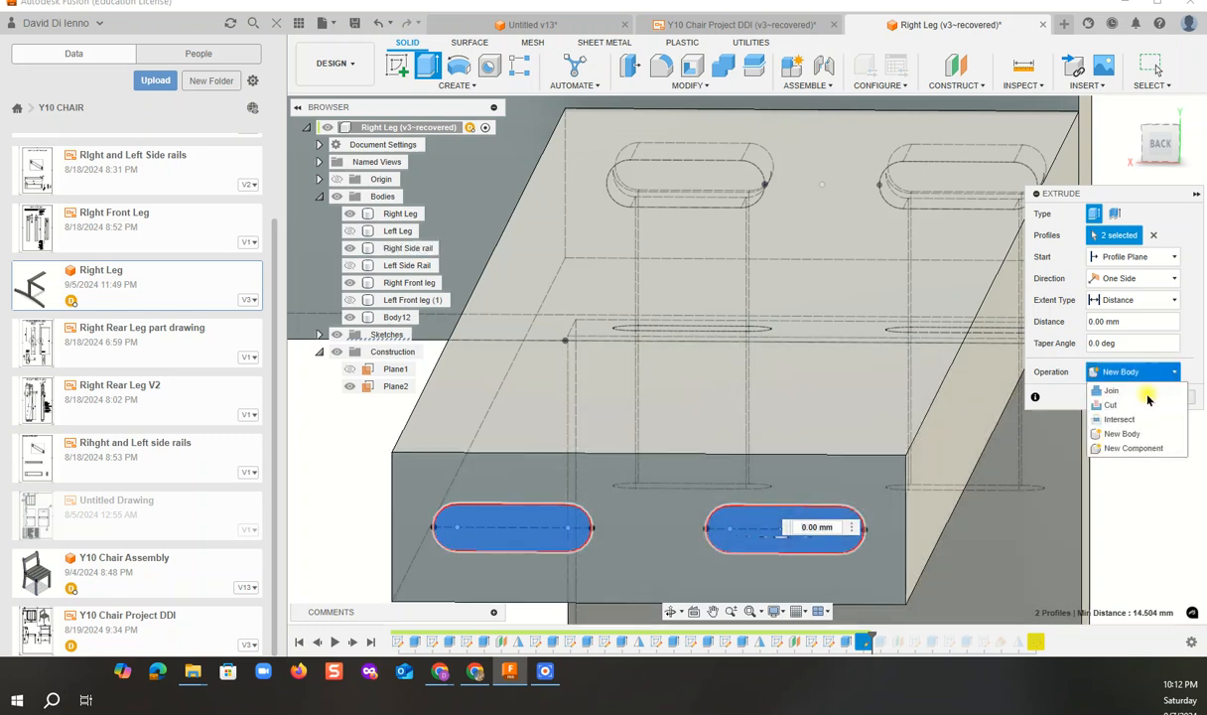
left_click(1124, 408)
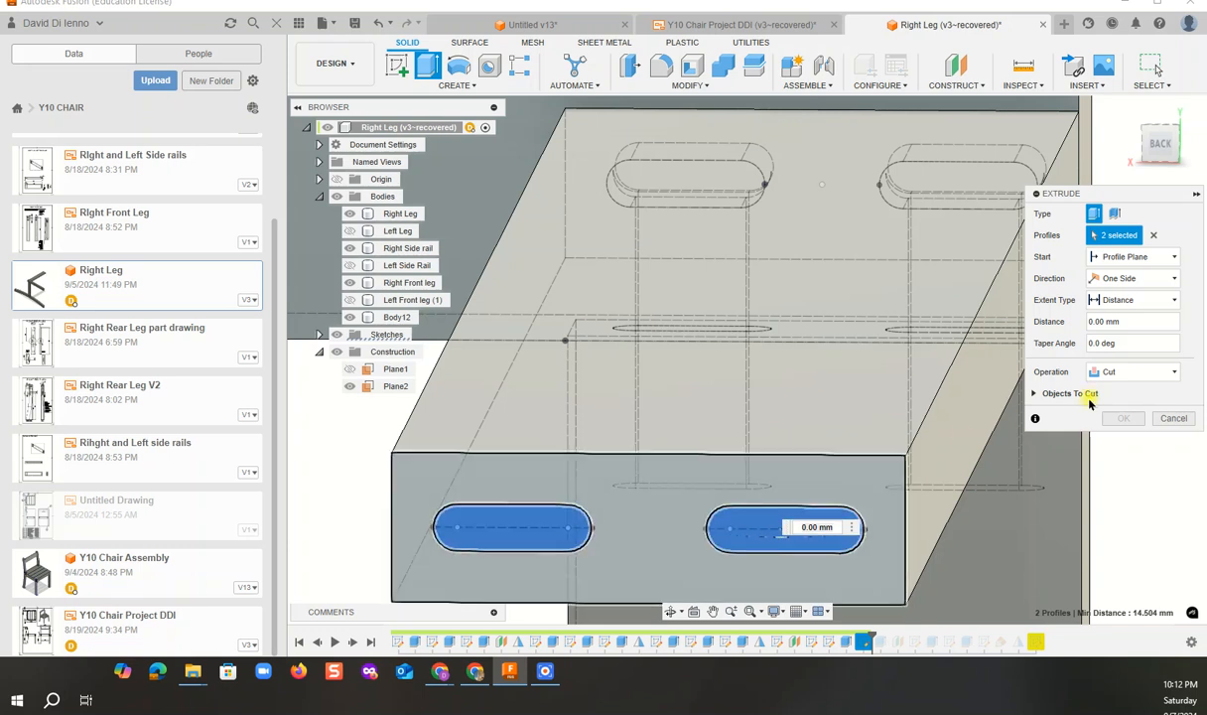
left_click(1115, 317)
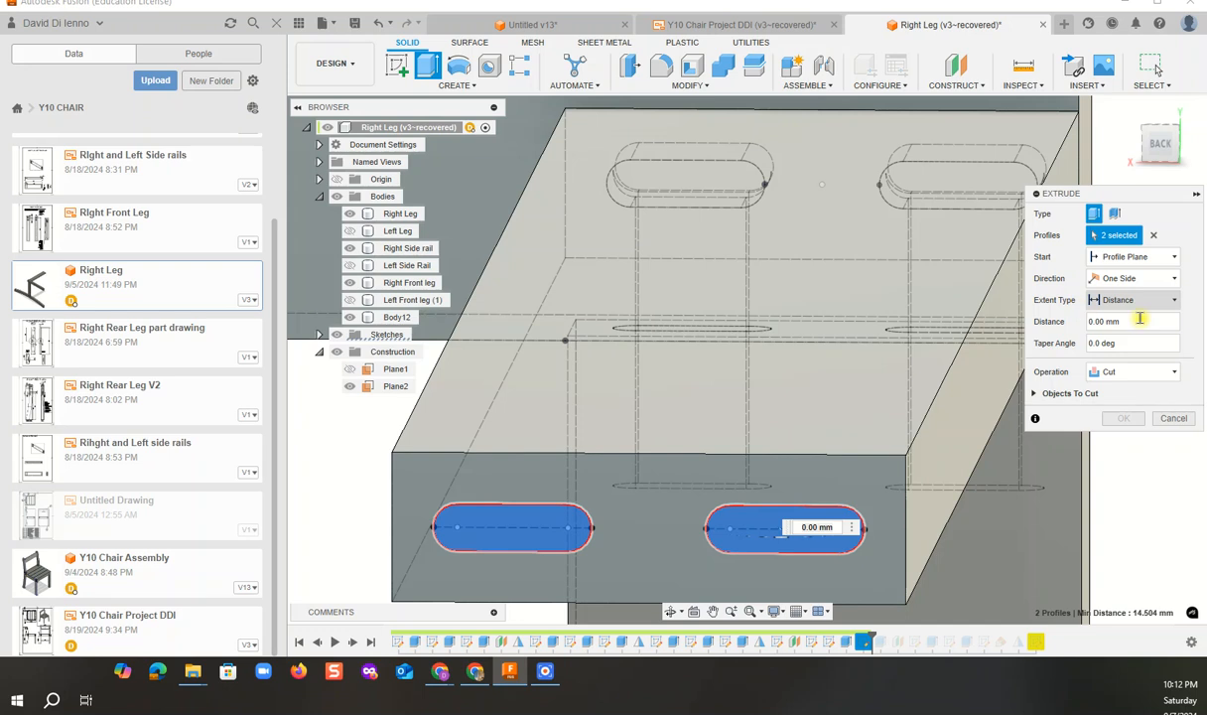
key("BackSpace")
key("BackSpace")
key("BackSpace")
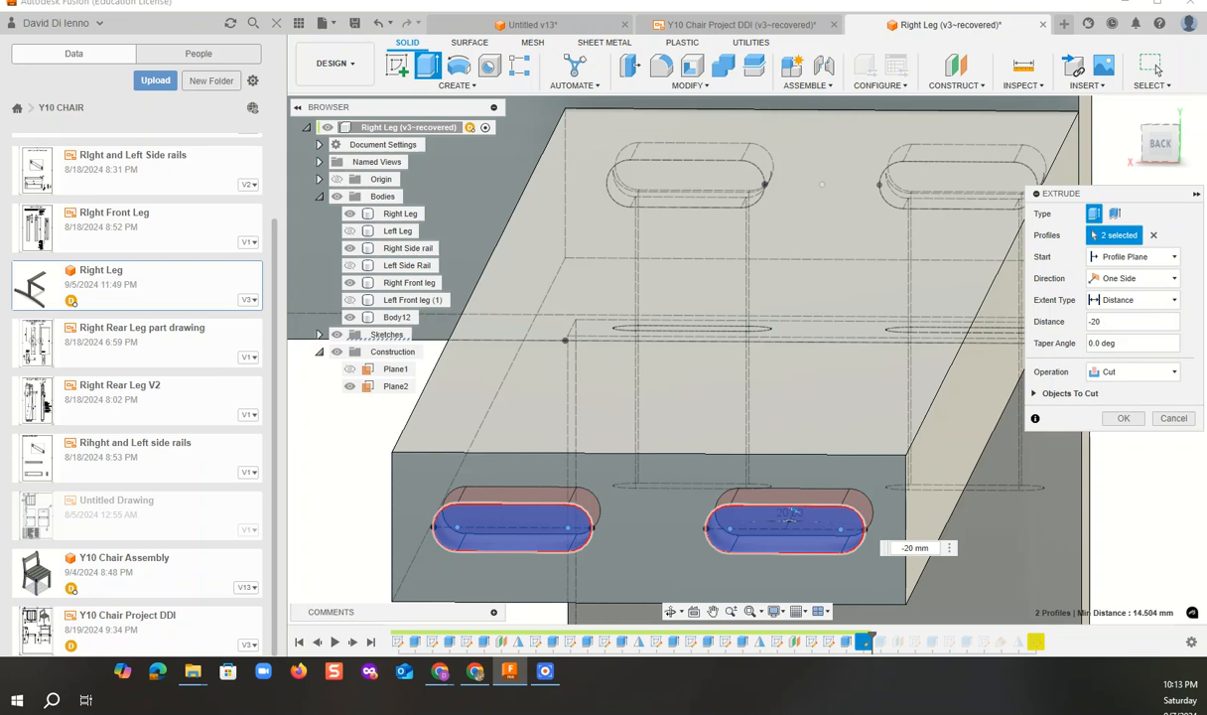
left_click(1122, 418)
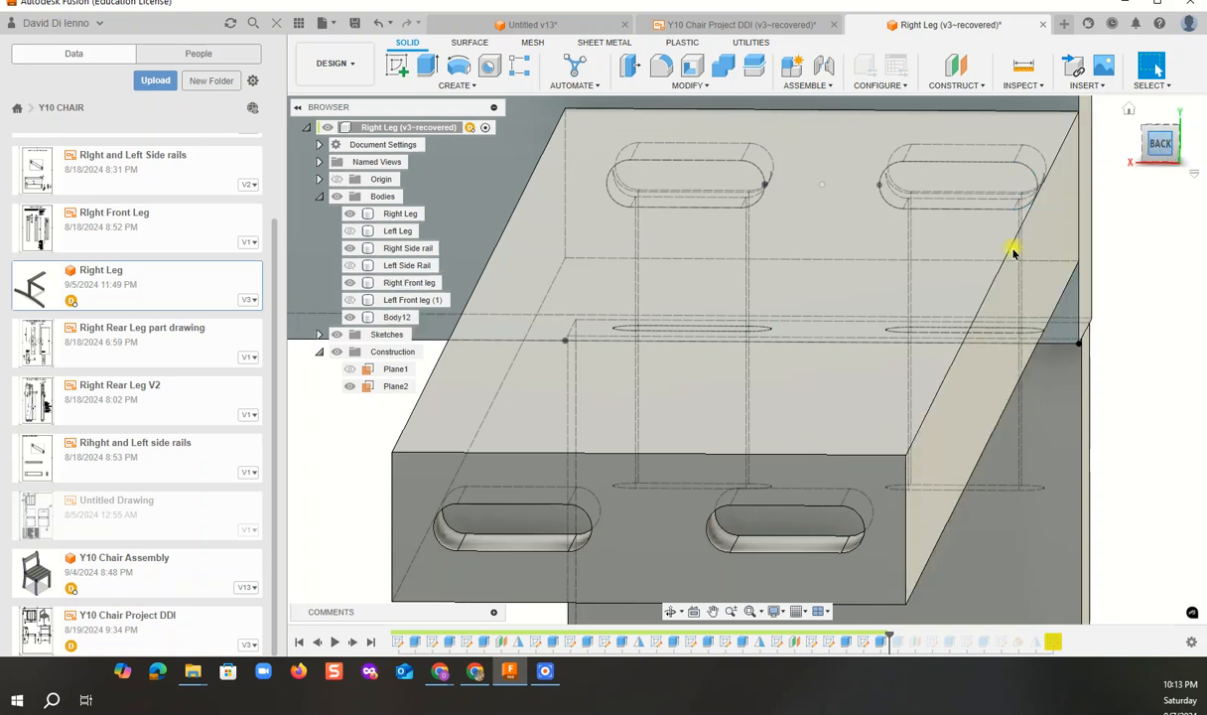
- Examine the cross rail's end mortises and the rail's place on the front leg and side rail
scroll(1108, 311, "down", 2)
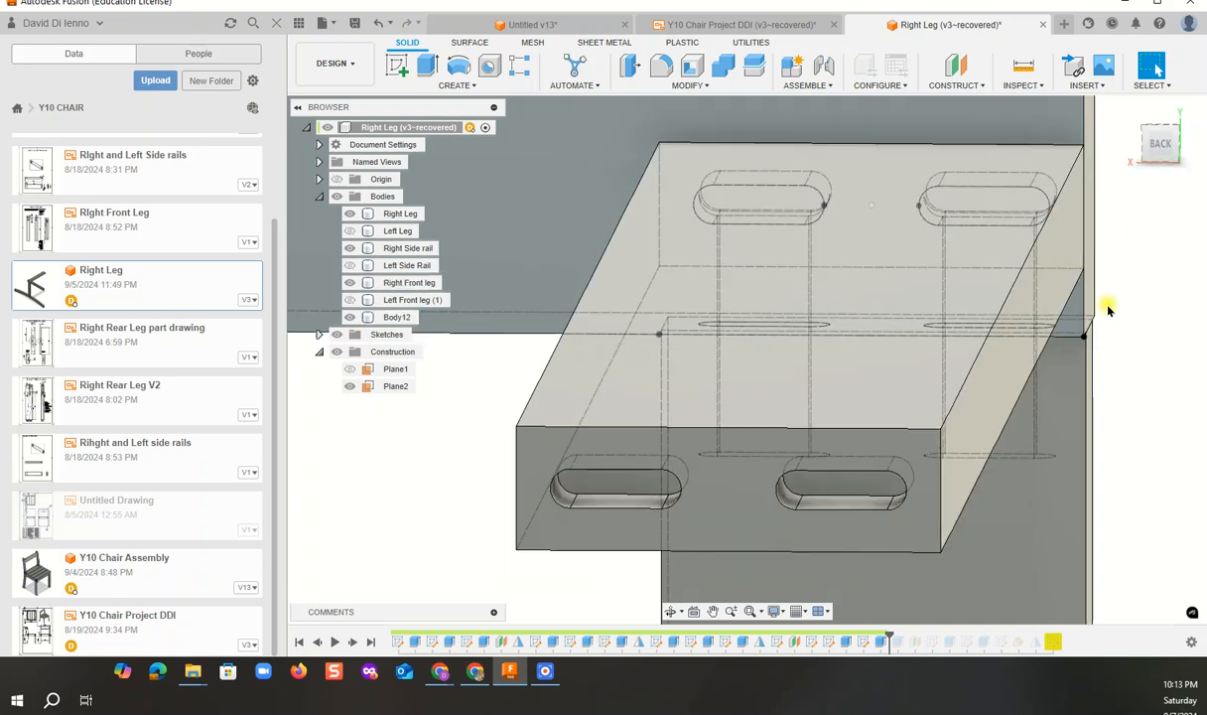
scroll(1106, 308, "down", 2)
left_click_drag(1163, 146, 1138, 143)
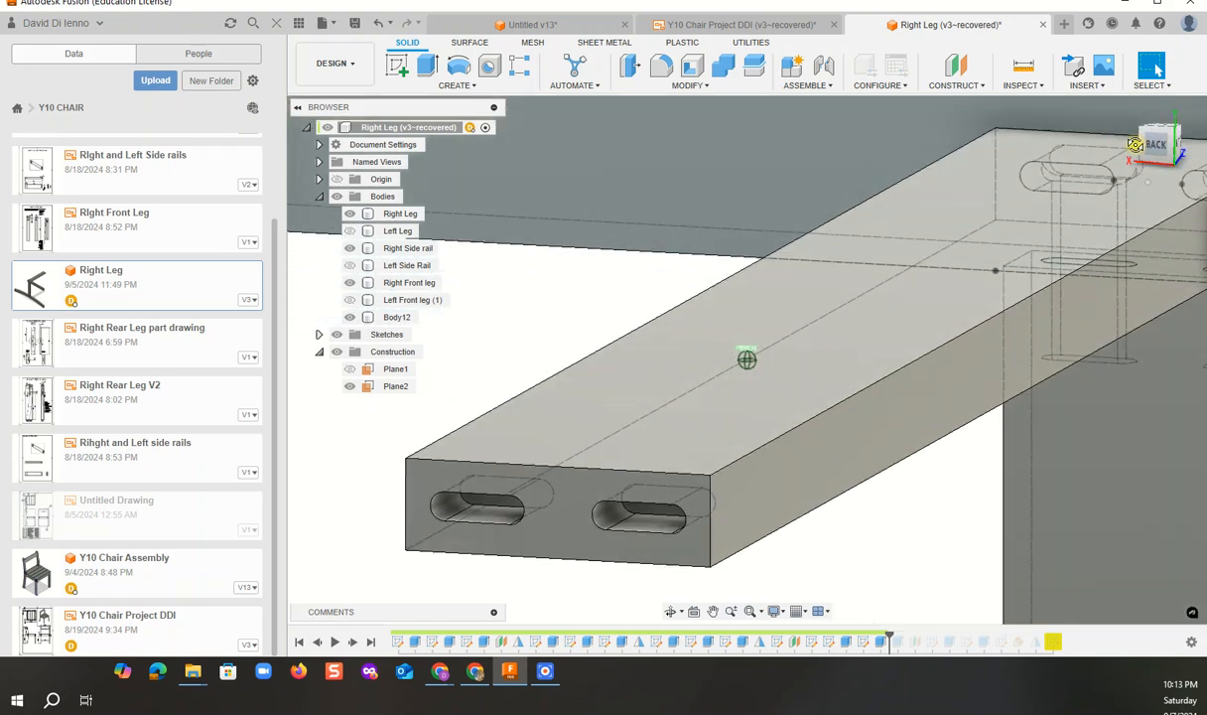
scroll(882, 452, "down", 5)
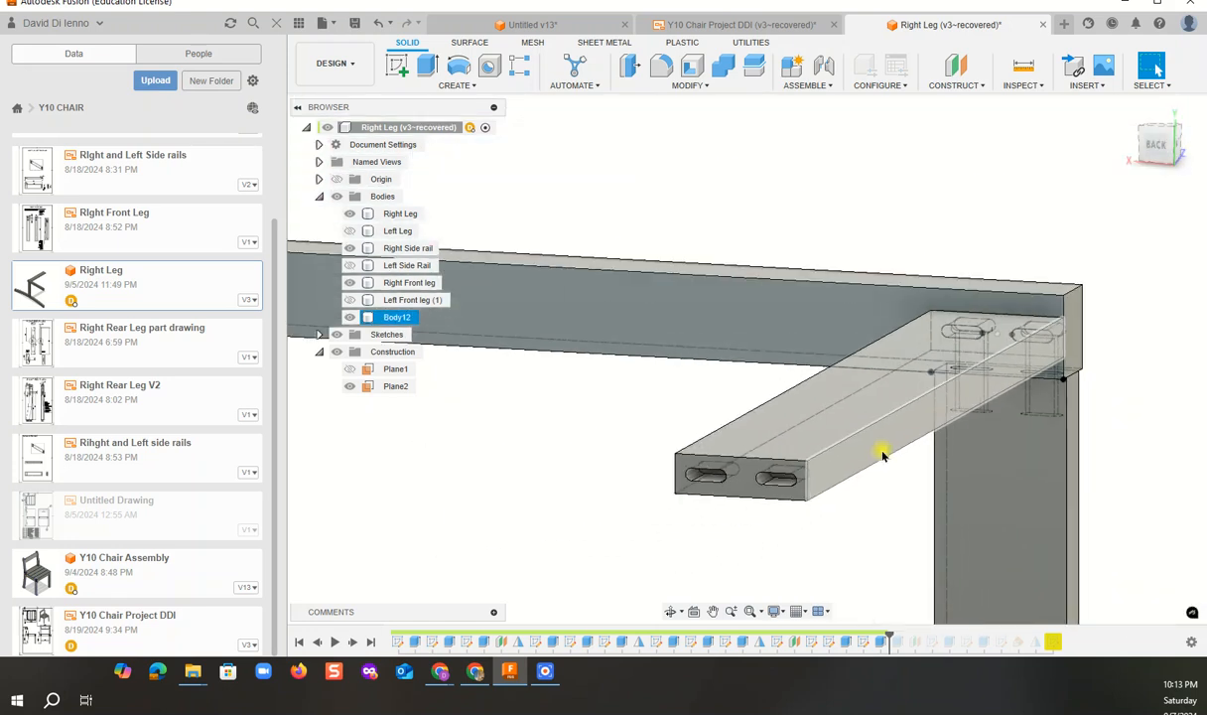
scroll(882, 453, "down", 3)
scroll(802, 449, "down", 2)
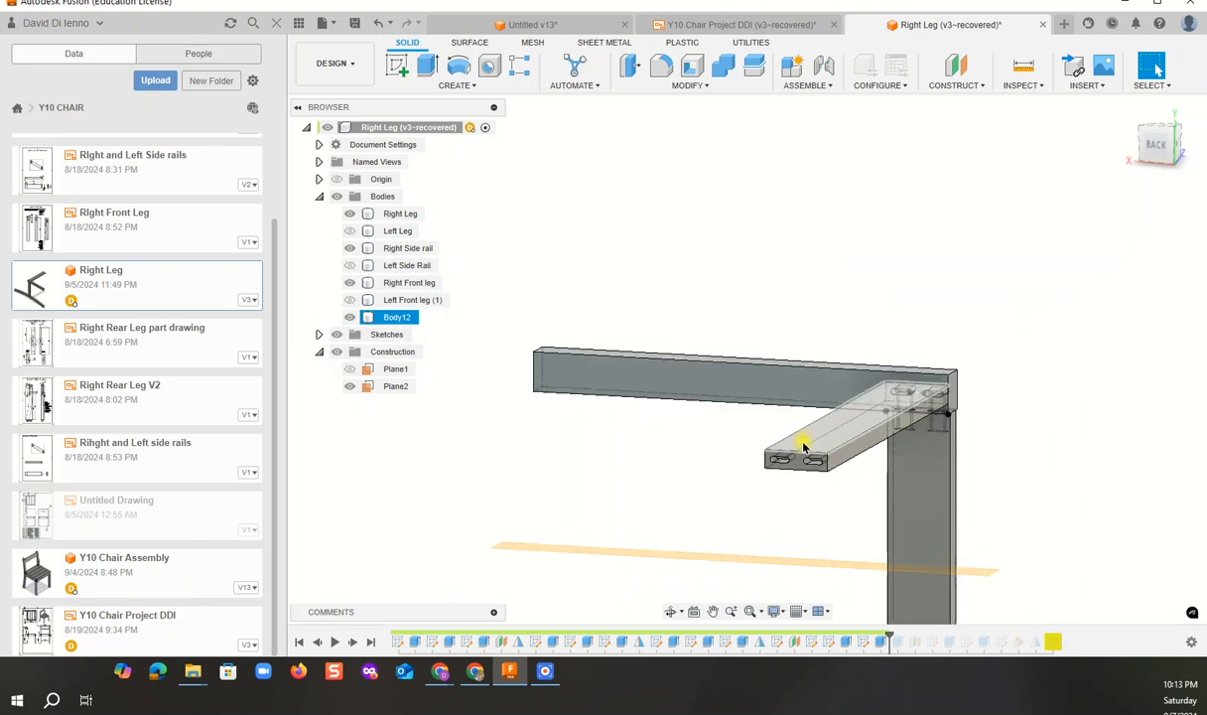
left_click(978, 573)
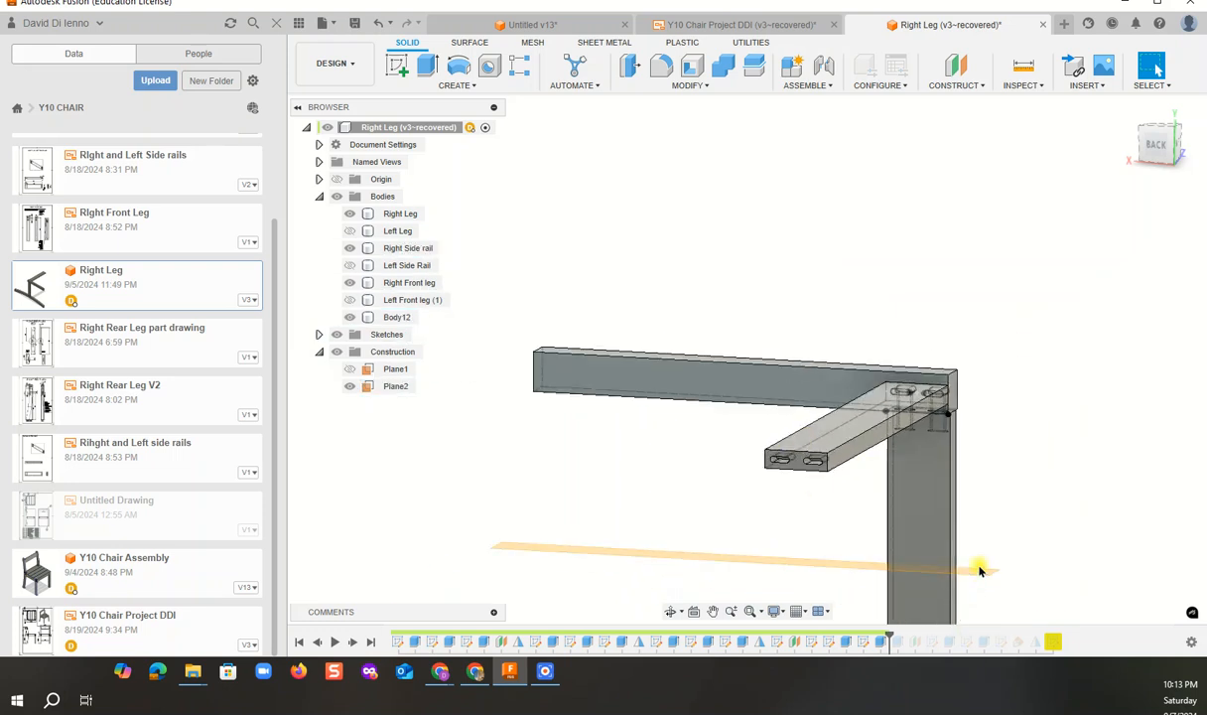
left_click(767, 583)
scroll(767, 584, "down", 2)
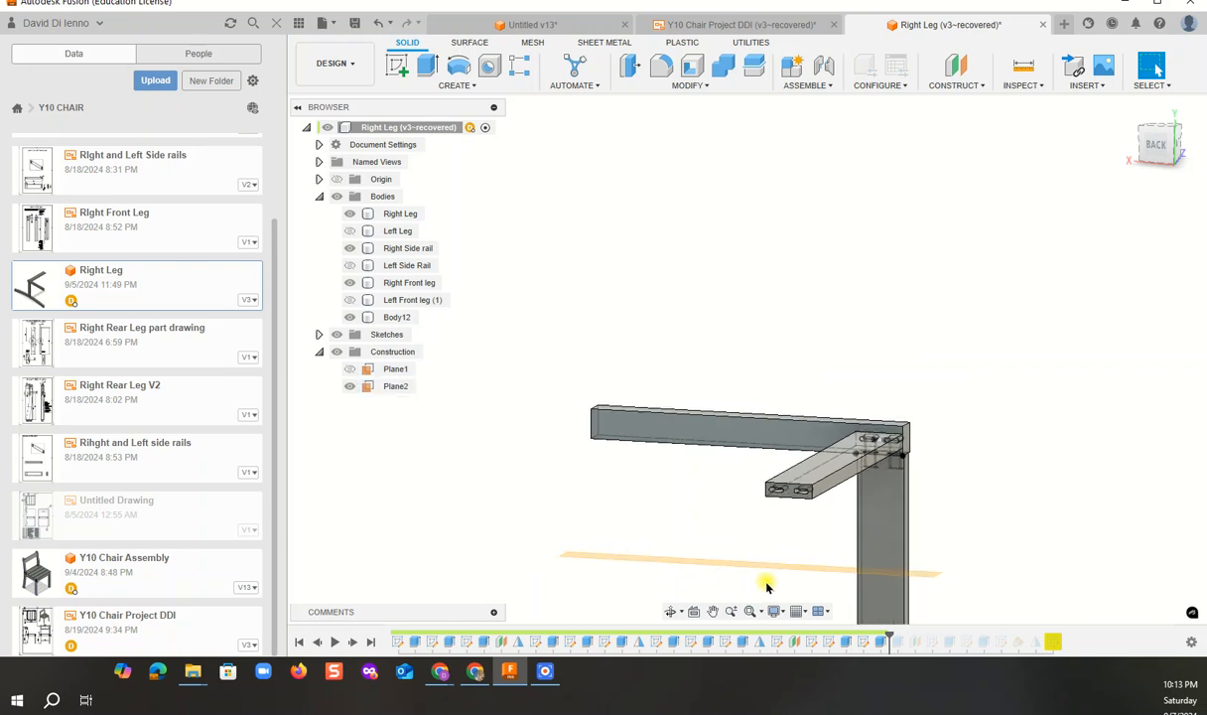
scroll(766, 585, "up", 4)
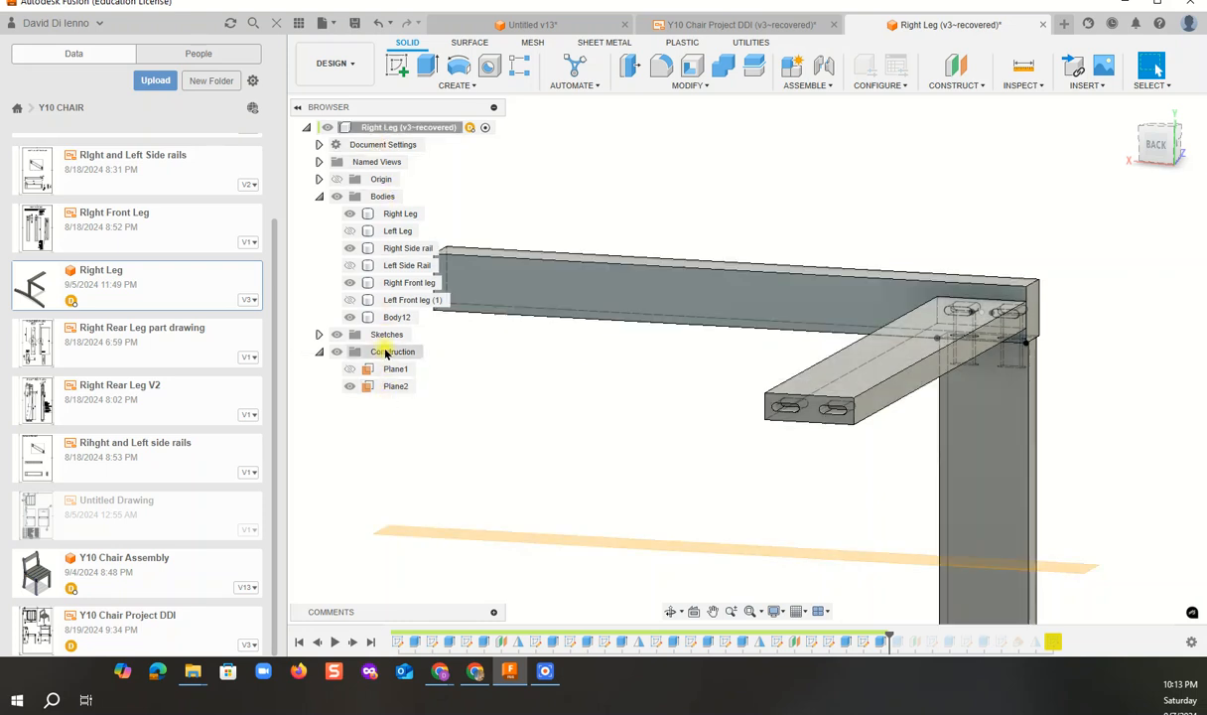
- Show construction plane Plane1 and inspect its position relative to the whole leg assembly and cross rail
left_click(346, 370)
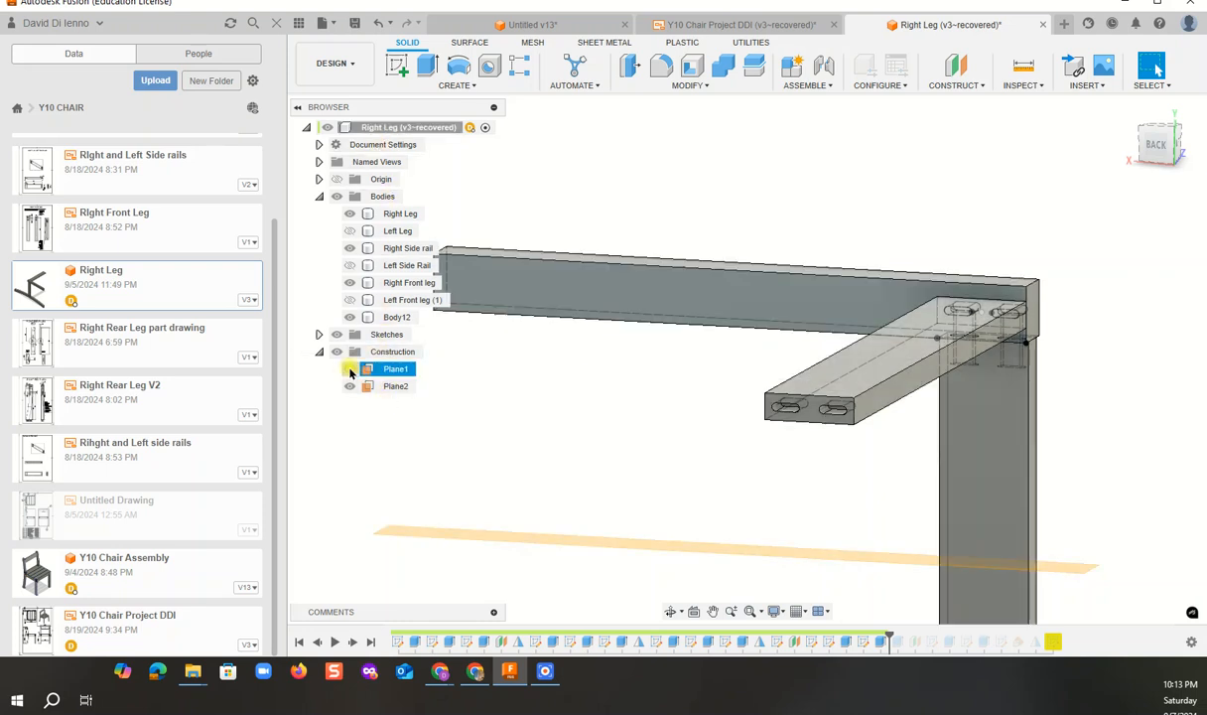
left_click(624, 438)
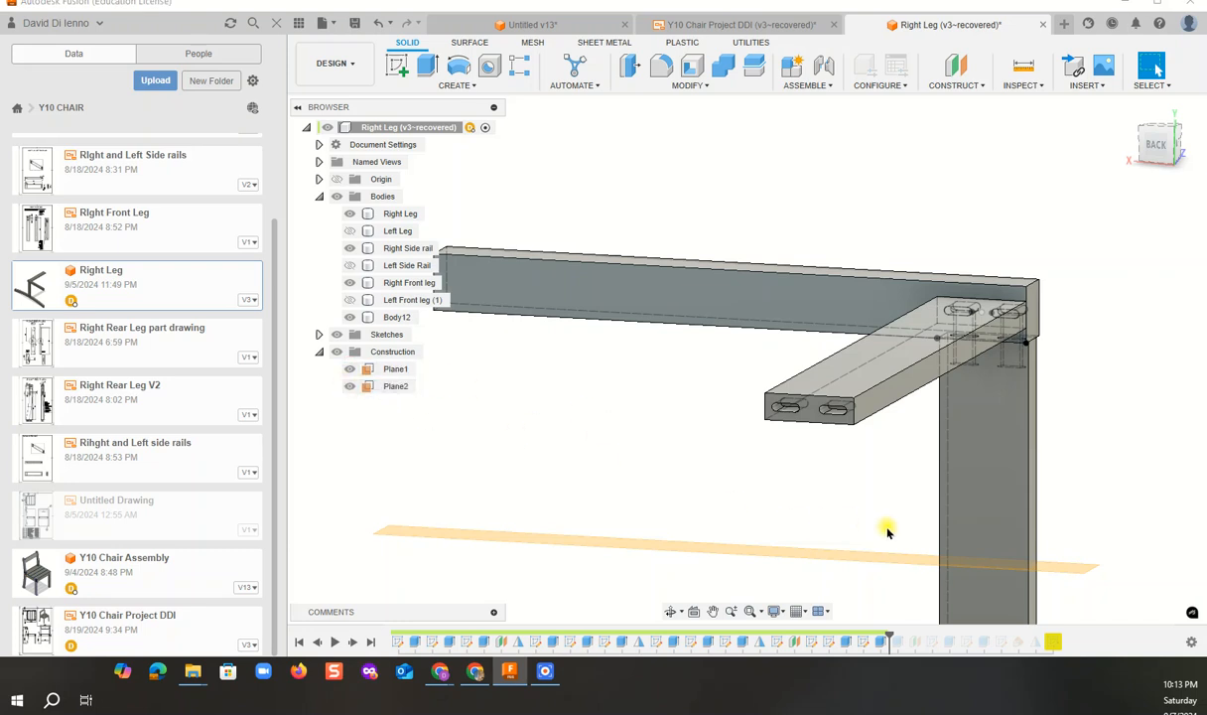
scroll(889, 531, "down", 6)
scroll(888, 531, "down", 2)
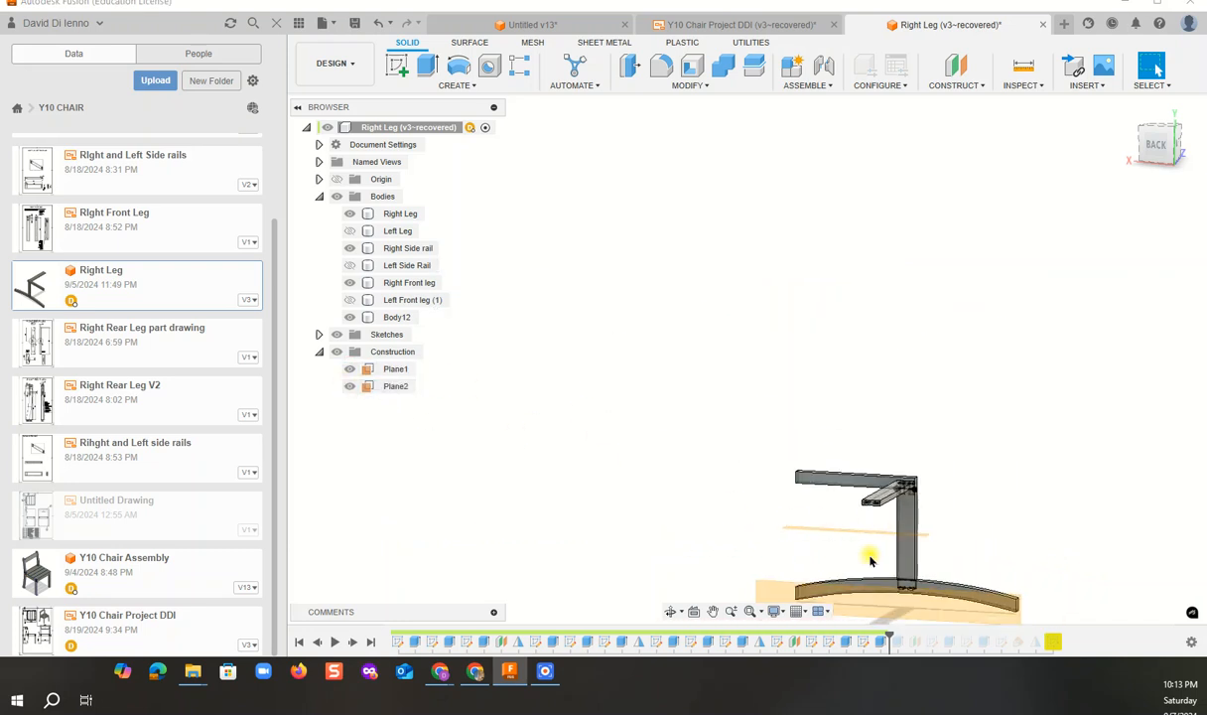
left_click(749, 611)
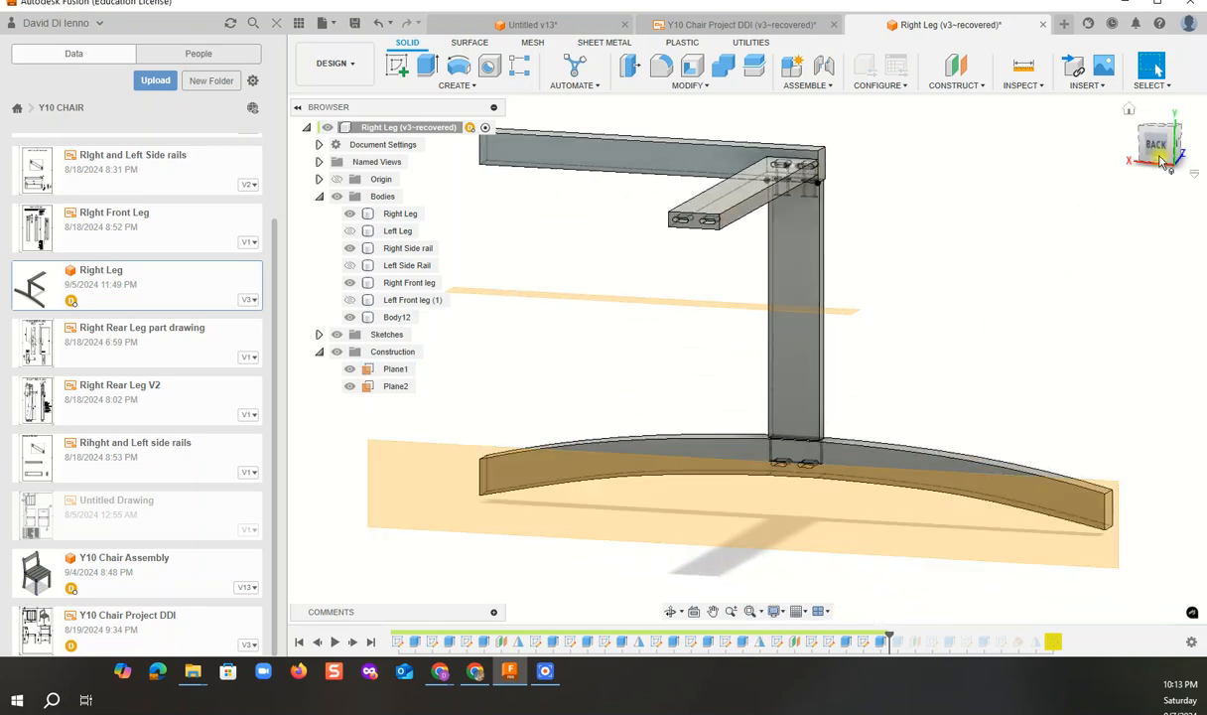
mouse_move(1100, 135)
left_mouse_down()
mouse_move(1117, 145)
mouse_move(1045, 149)
mouse_move(1161, 141)
left_mouse_up()
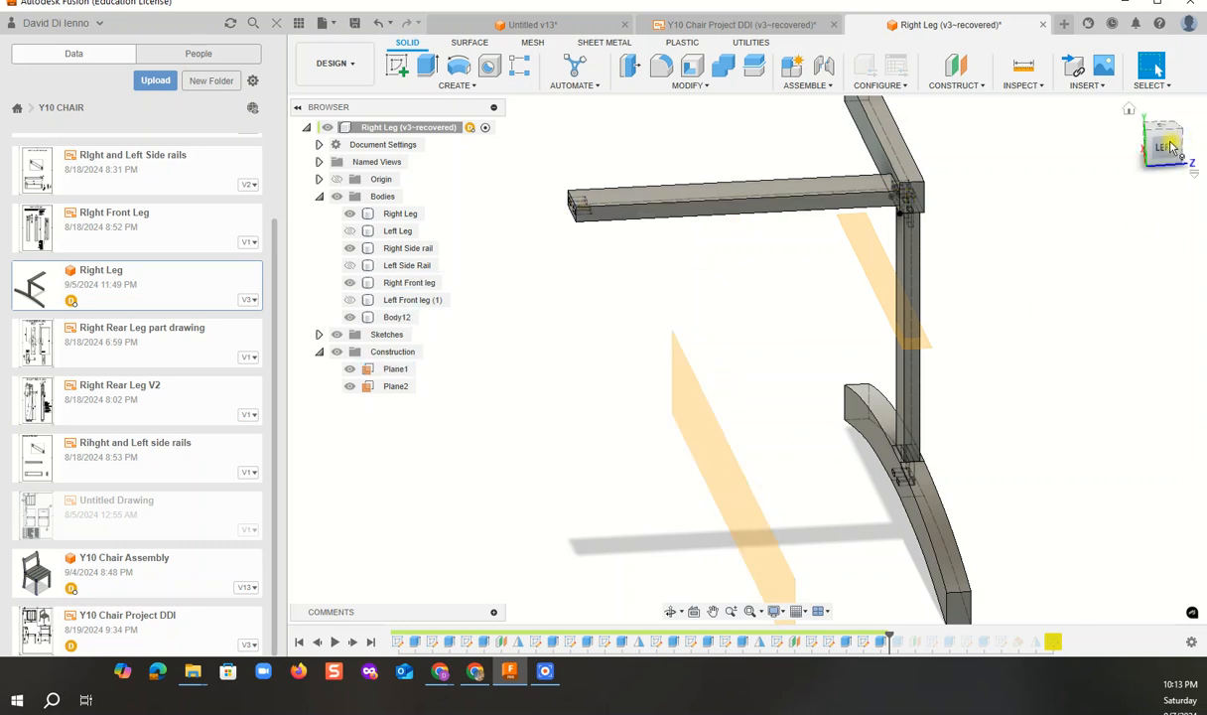
- Mirror the cross rail's free-end mortise cut as a feature across construction plane Plane1 with the Adjust compute type
left_click_drag(1166, 158, 1181, 142)
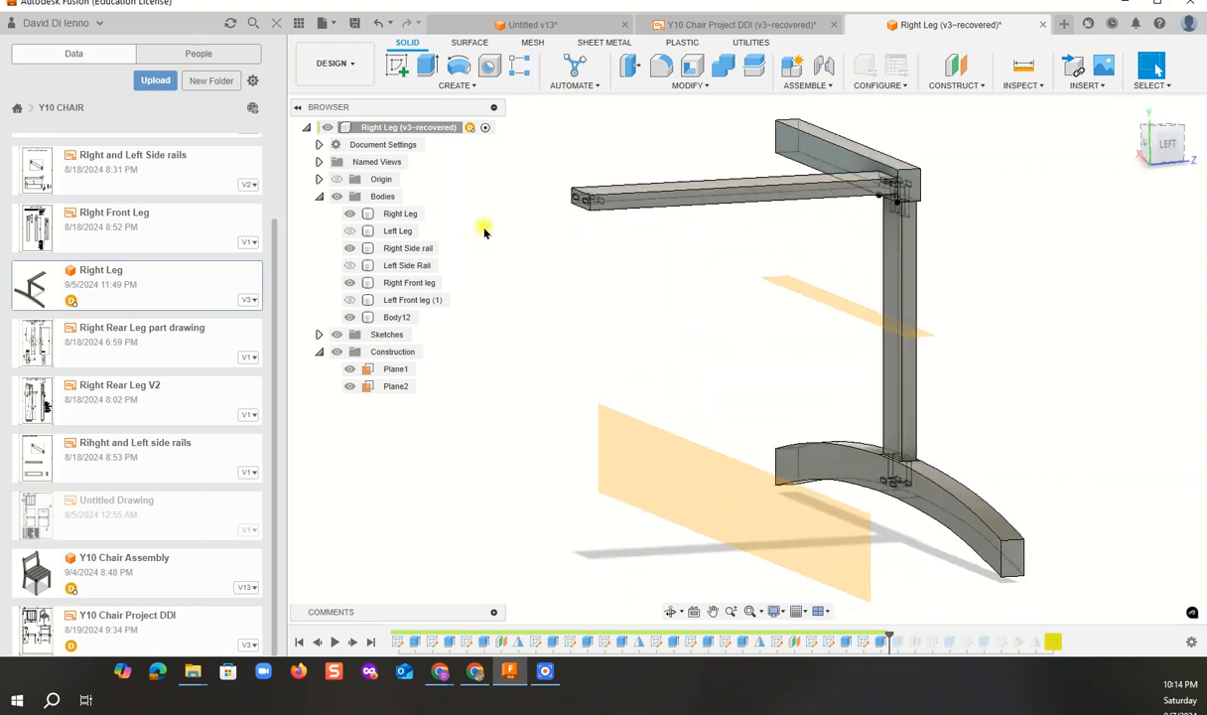
left_click(489, 66)
left_click(471, 85)
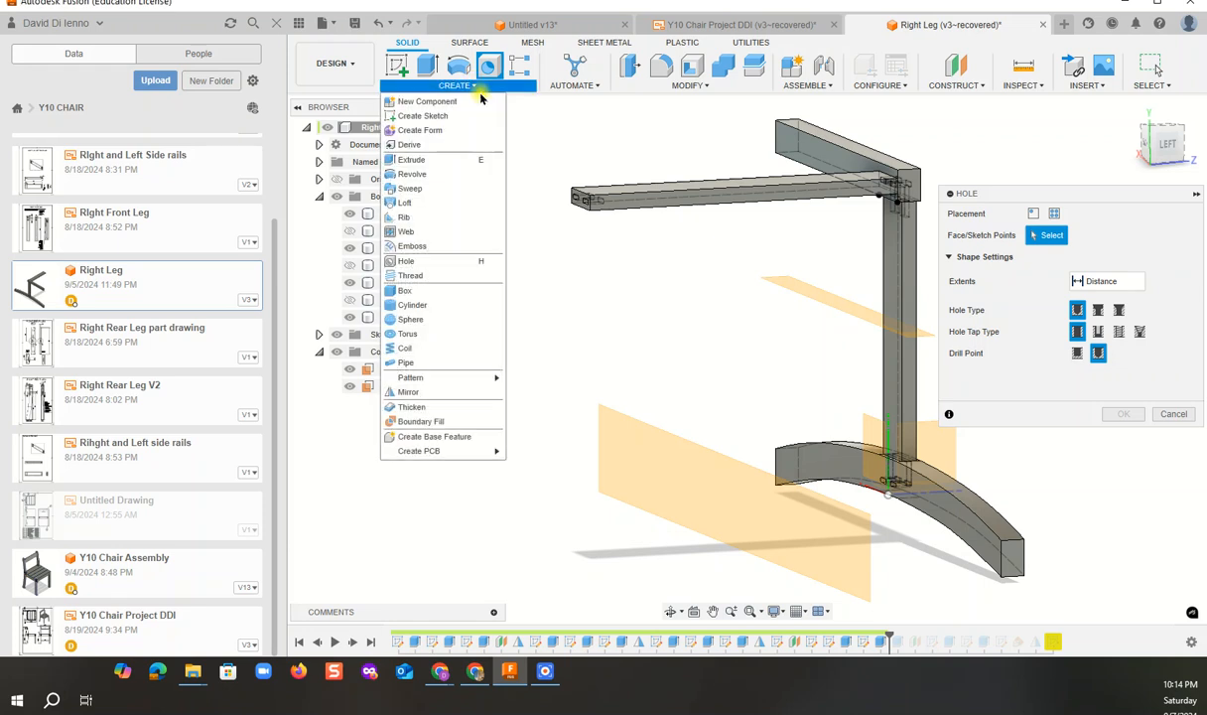
left_click(411, 392)
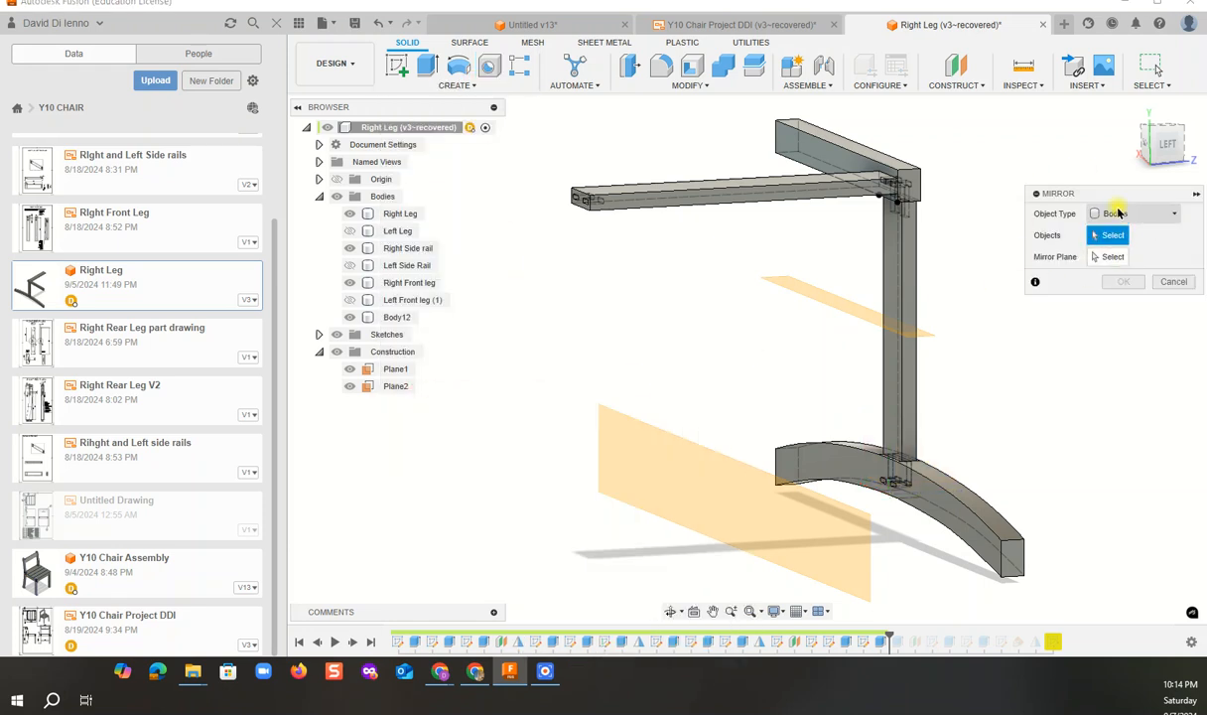
left_click(1172, 216)
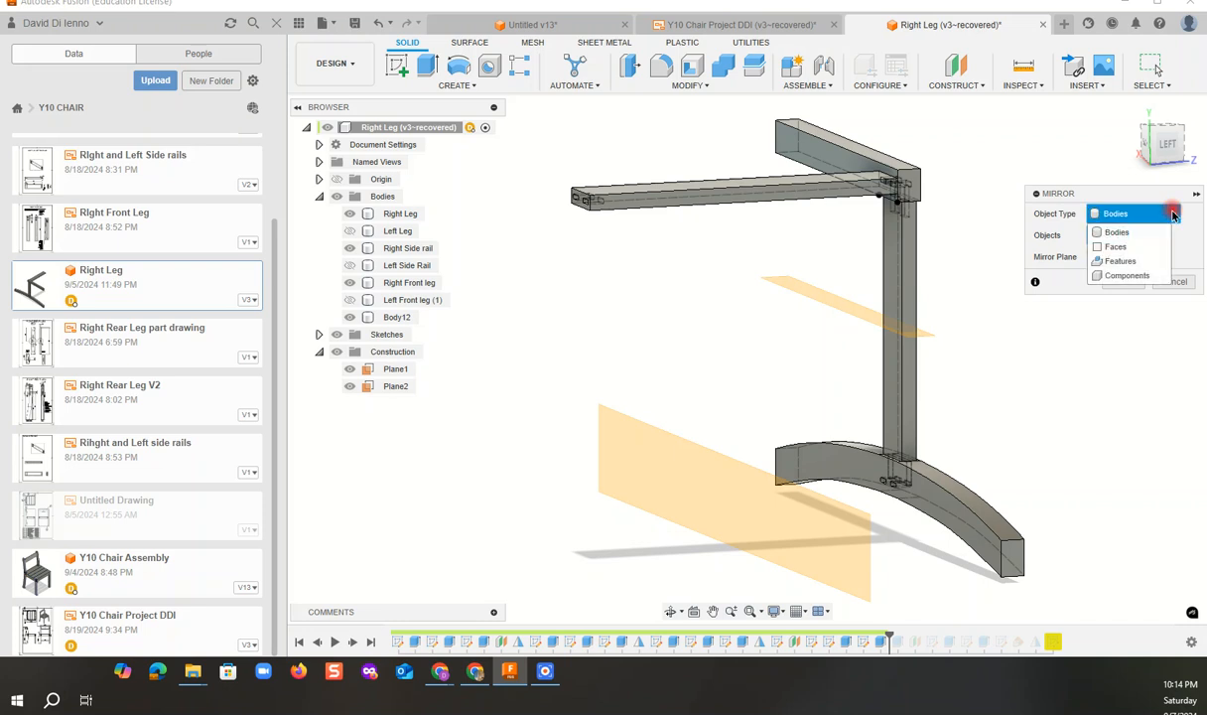
left_click(1119, 260)
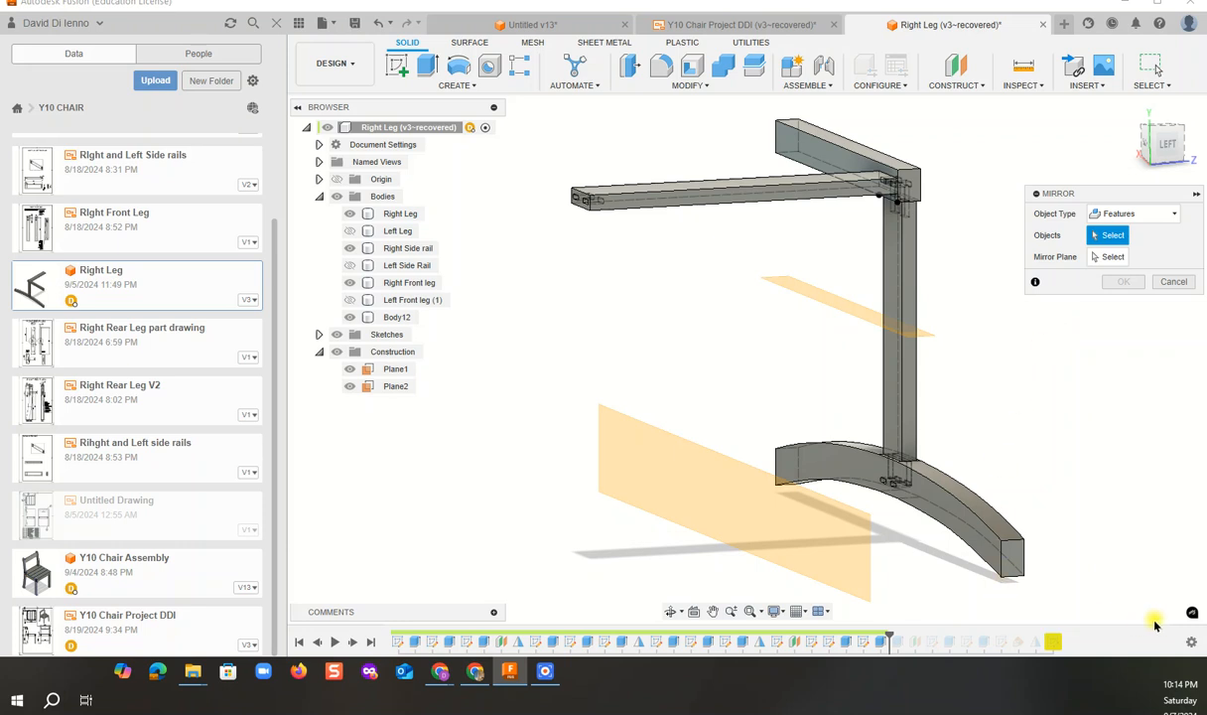
left_click(878, 642)
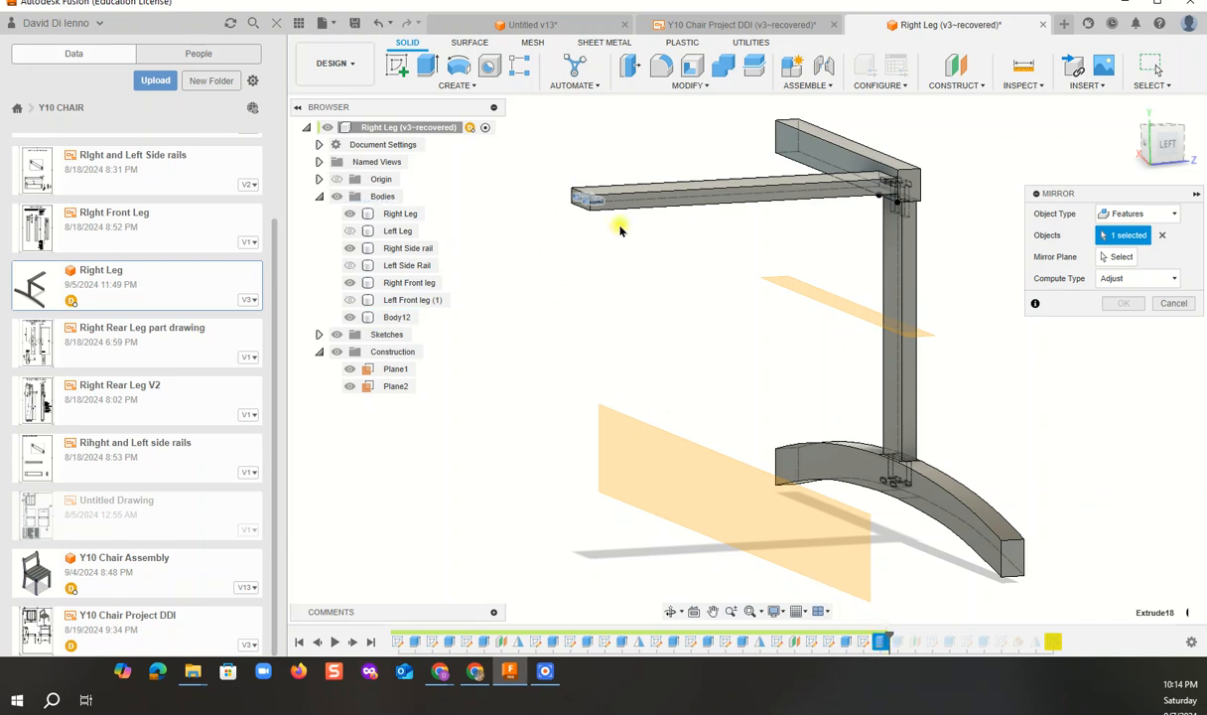
scroll(558, 183, "up", 5)
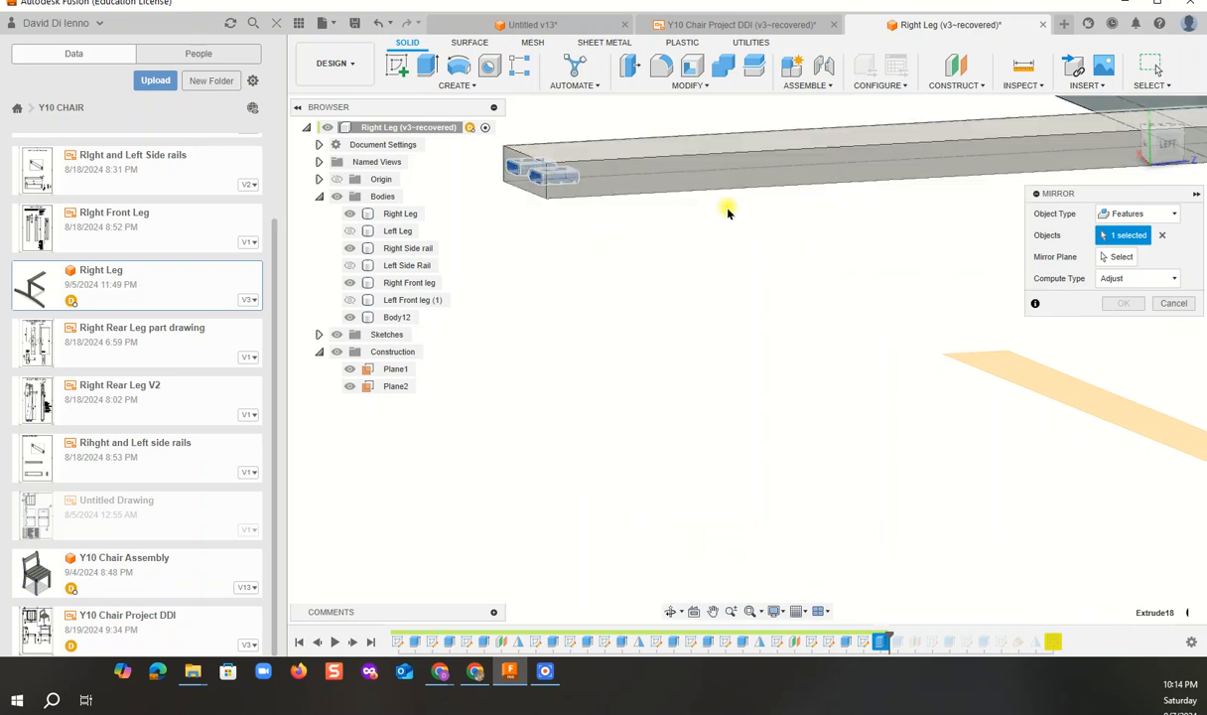
scroll(750, 214, "down", 5)
scroll(740, 219, "down", 1)
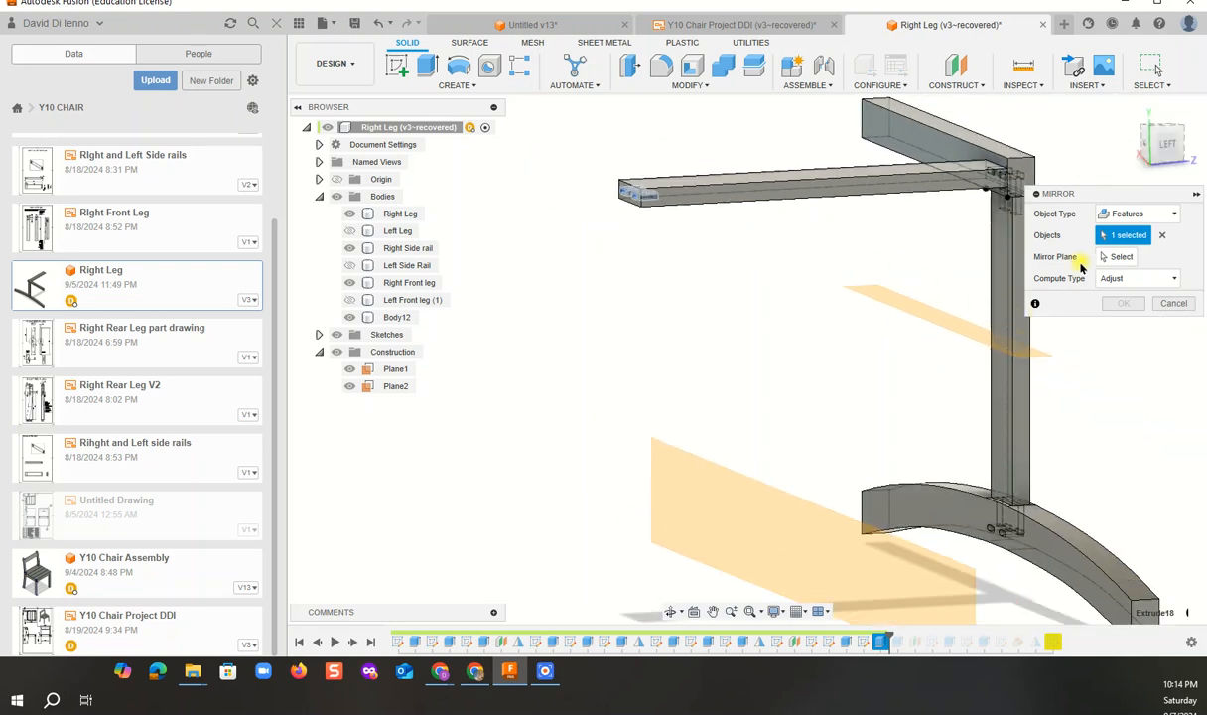
left_click(1109, 256)
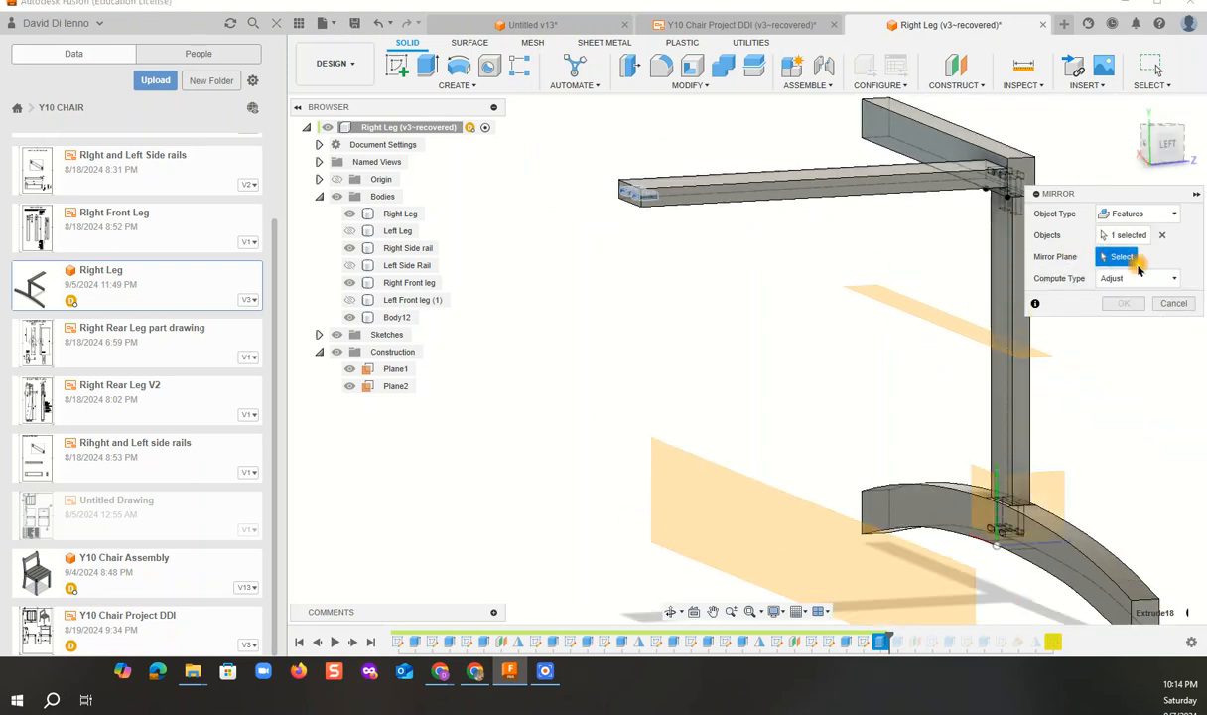
left_click(799, 547)
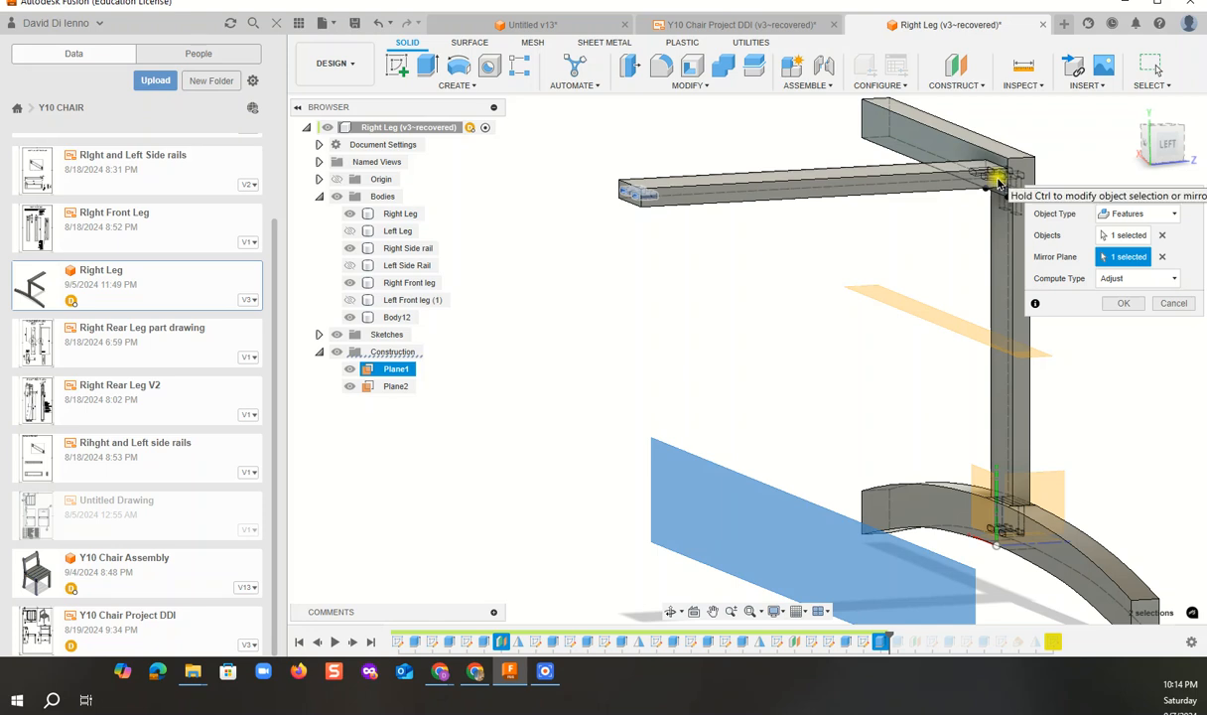
left_click(1123, 303)
scroll(897, 154, "down", 1)
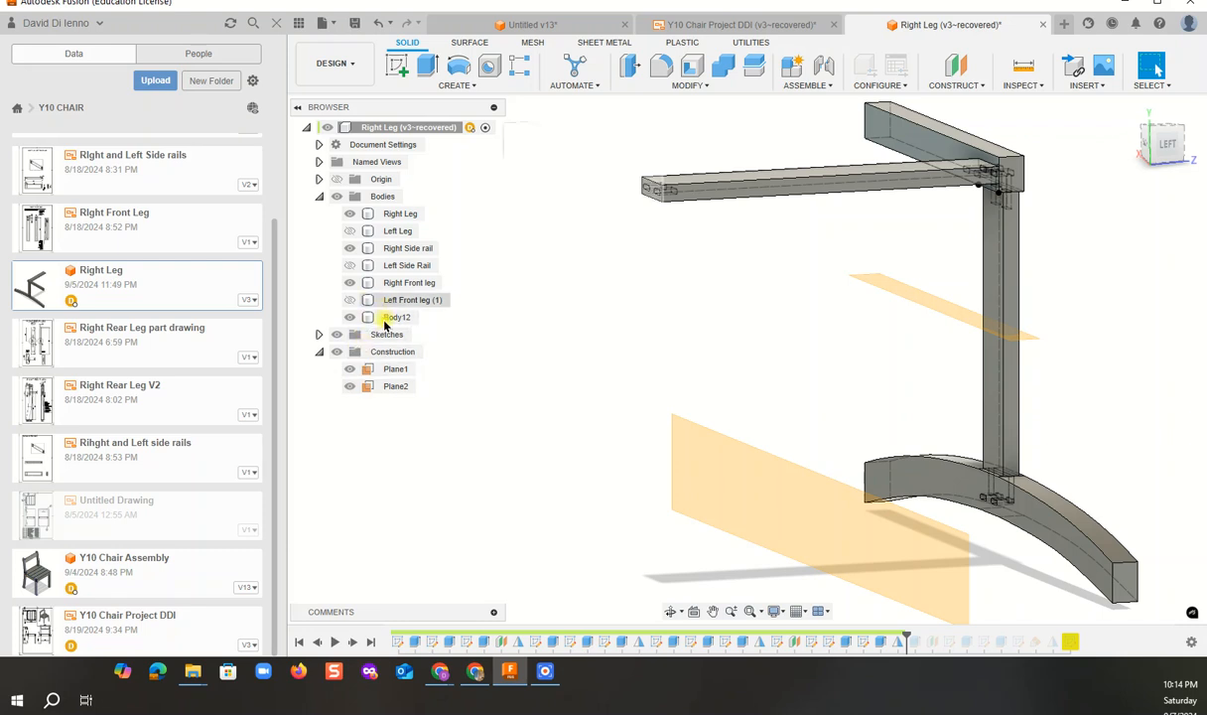
- Hide construction planes Plane1 and Plane2 and restore their visibility
left_click(350, 368)
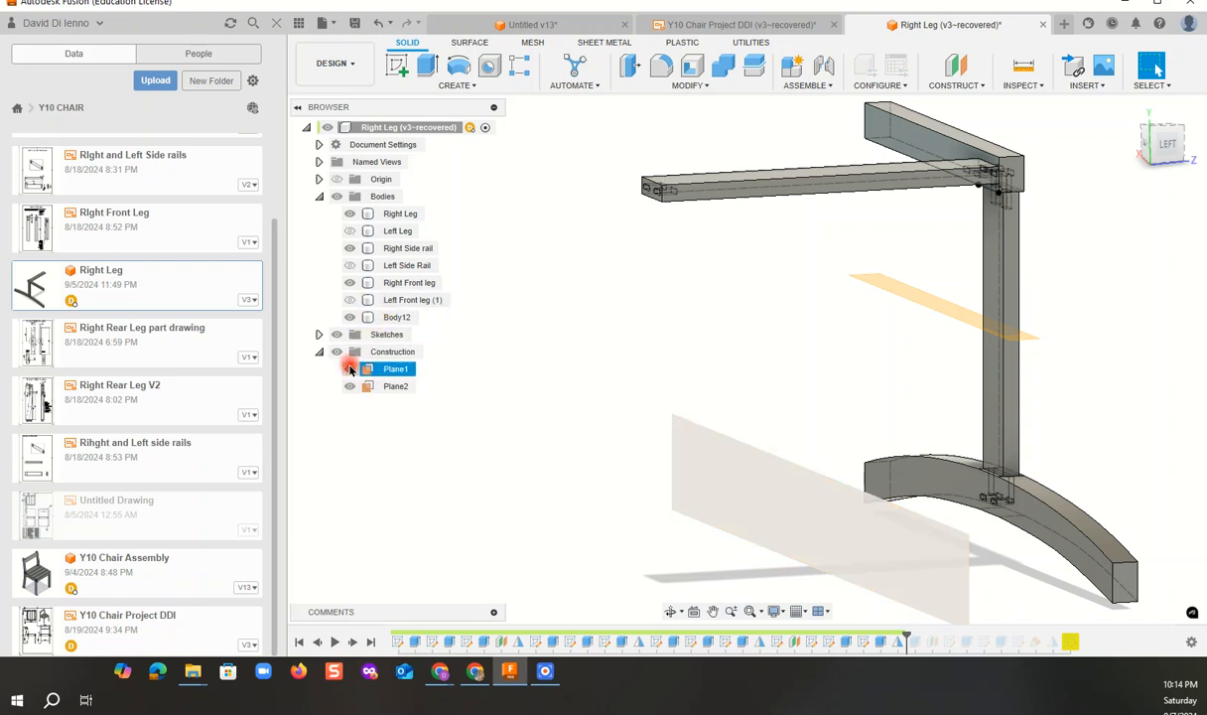
left_click(350, 387)
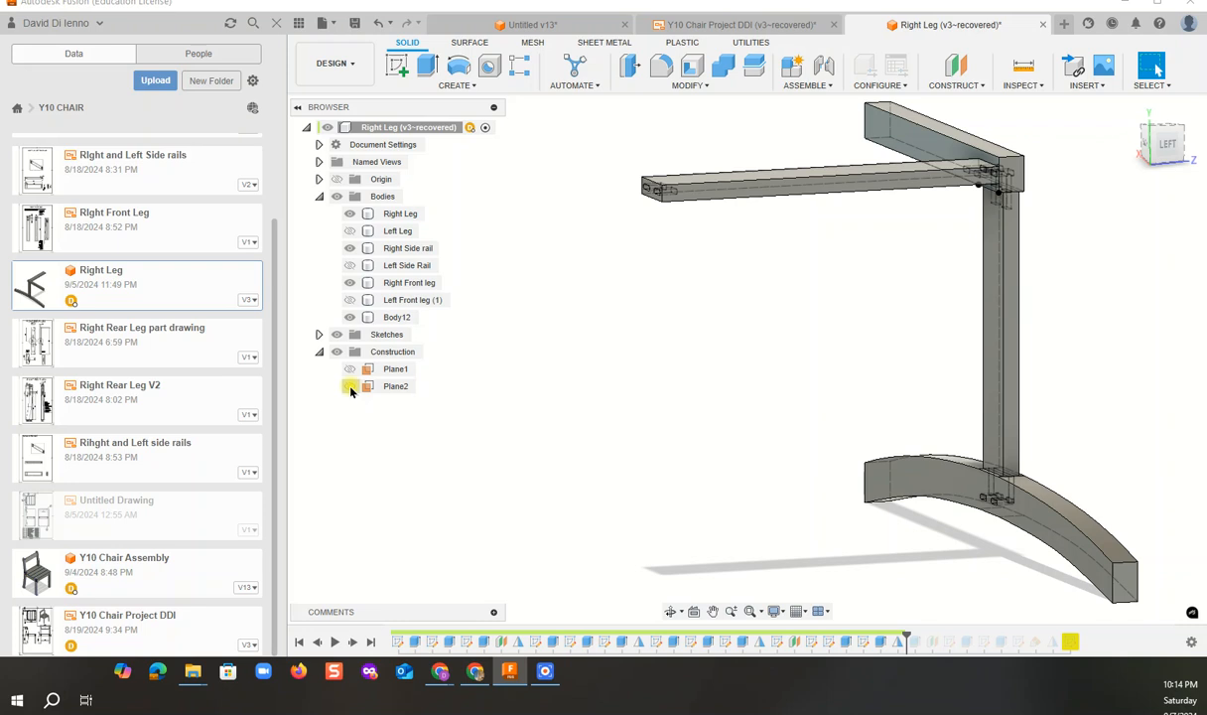
left_click(350, 387)
left_click(351, 370)
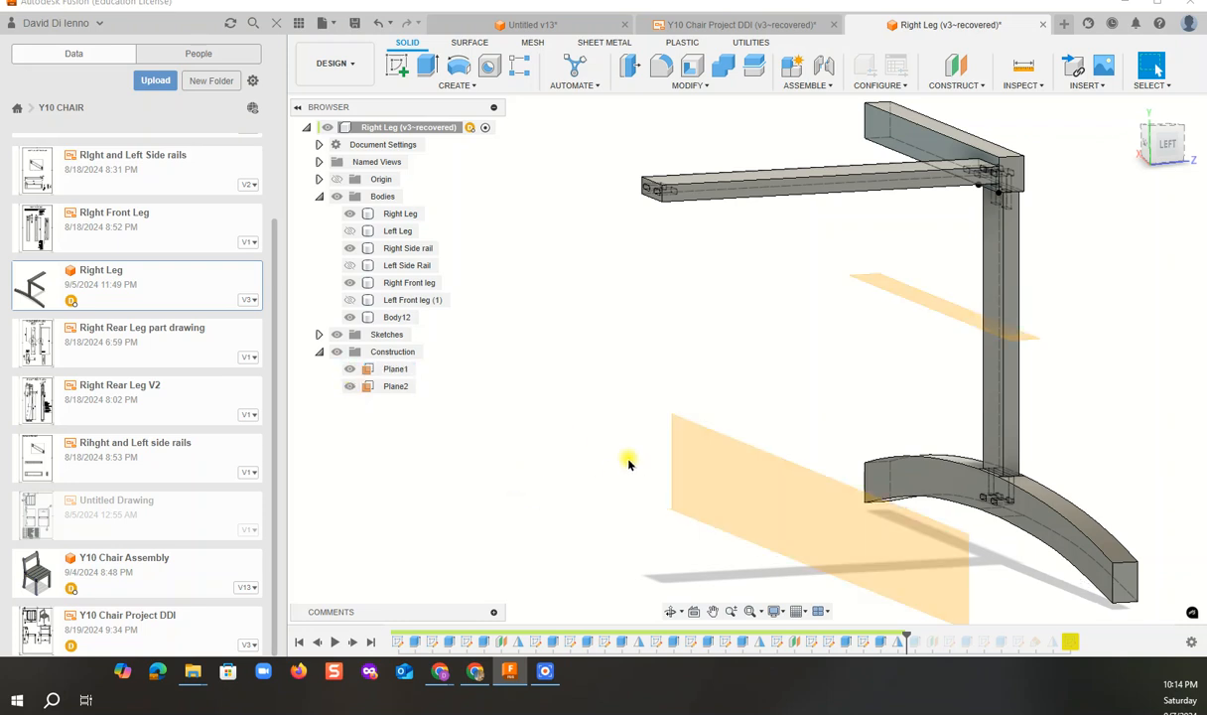
- Examine construction plane Plane2, the cross rail's body and the slots in the curved right leg
left_click(935, 309)
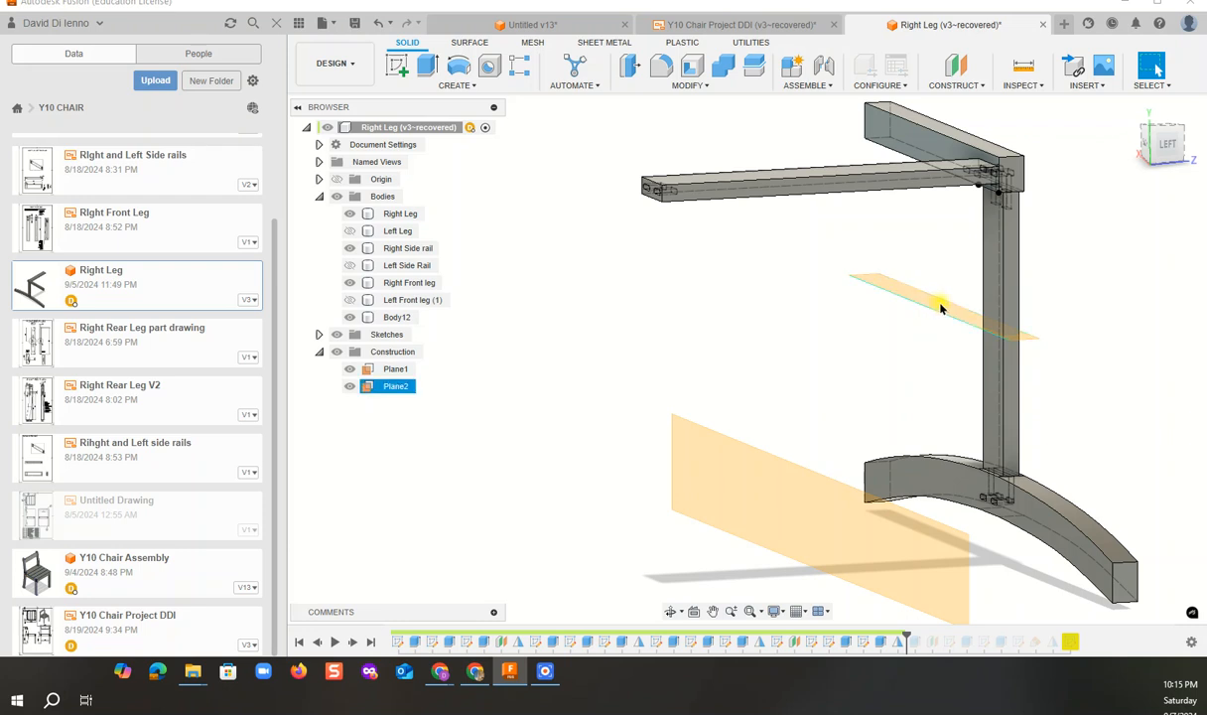
left_click(708, 190)
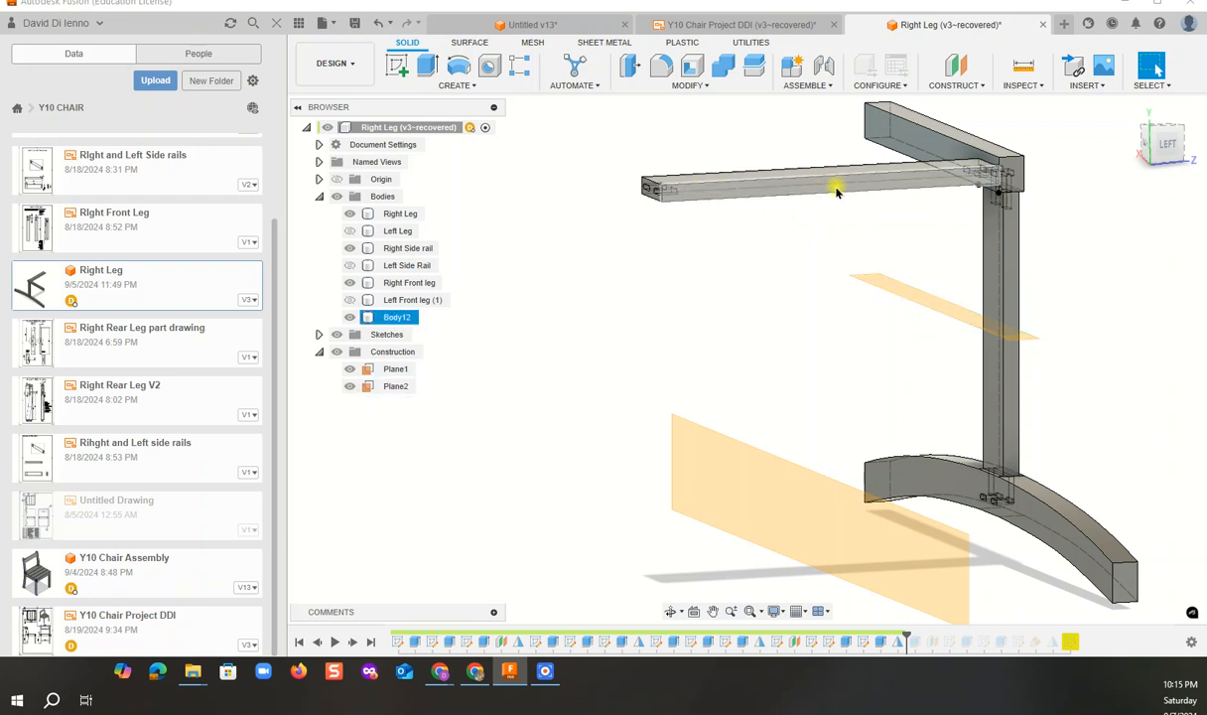
left_click(996, 493)
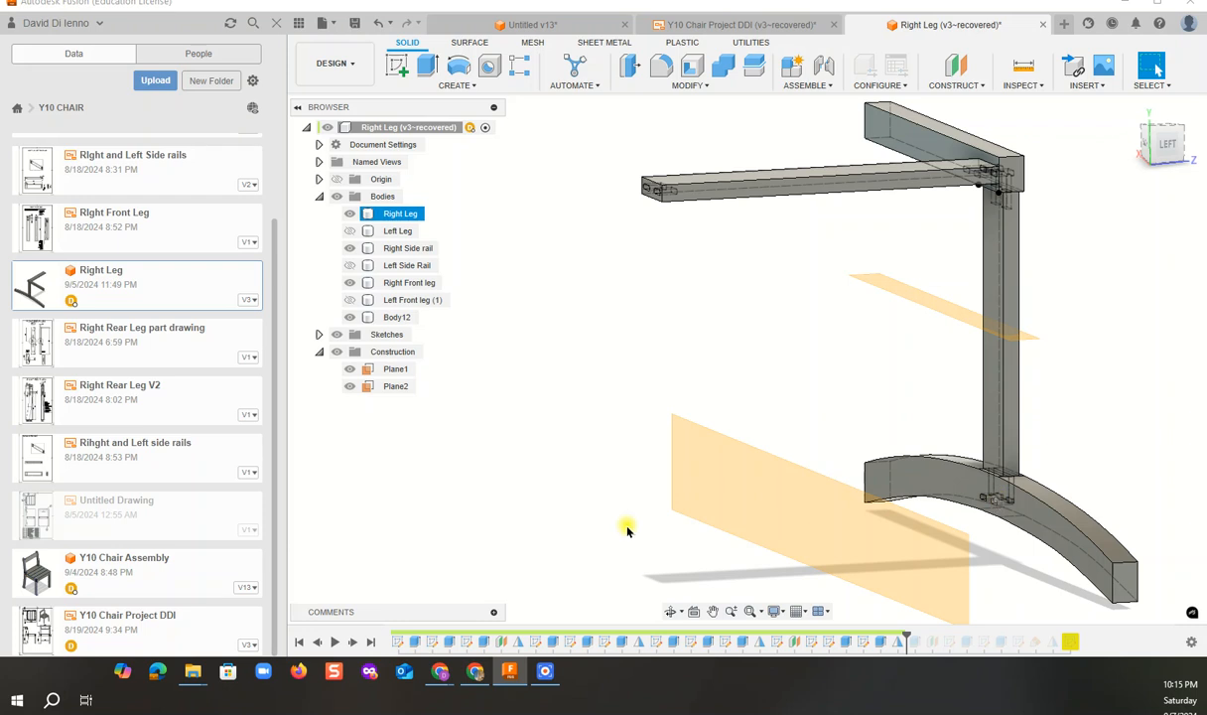
scroll(988, 503, "up", 5)
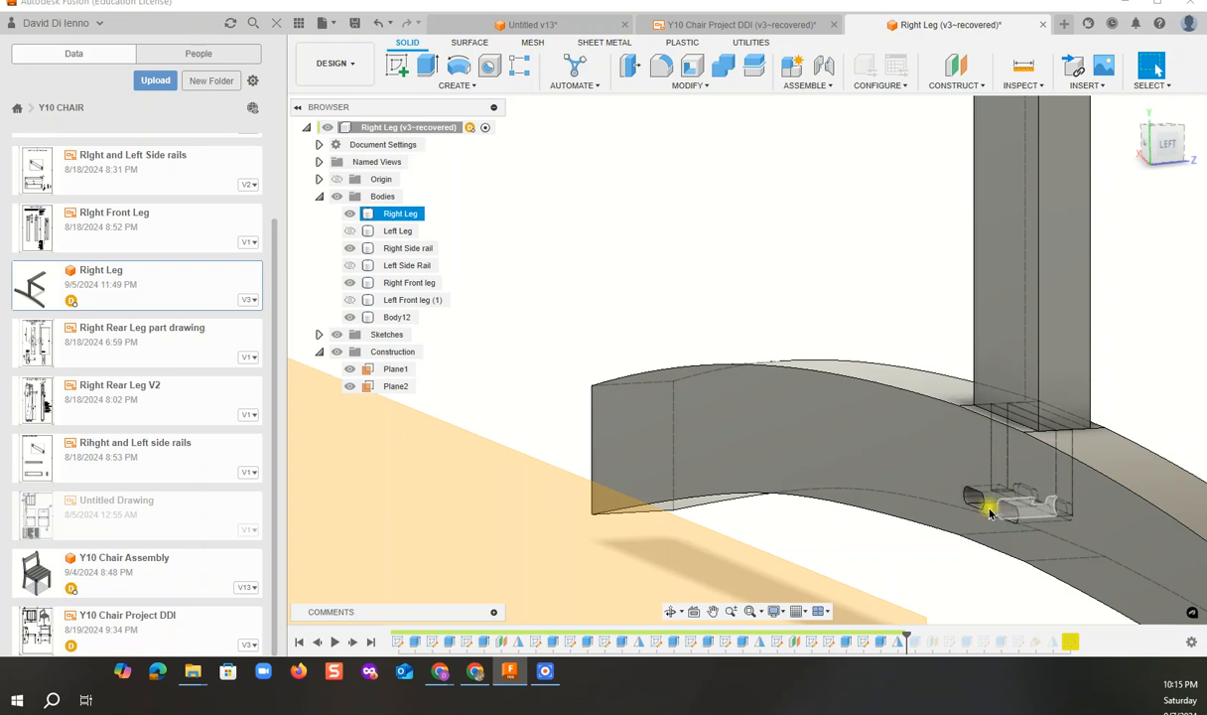
scroll(1017, 511, "down", 5)
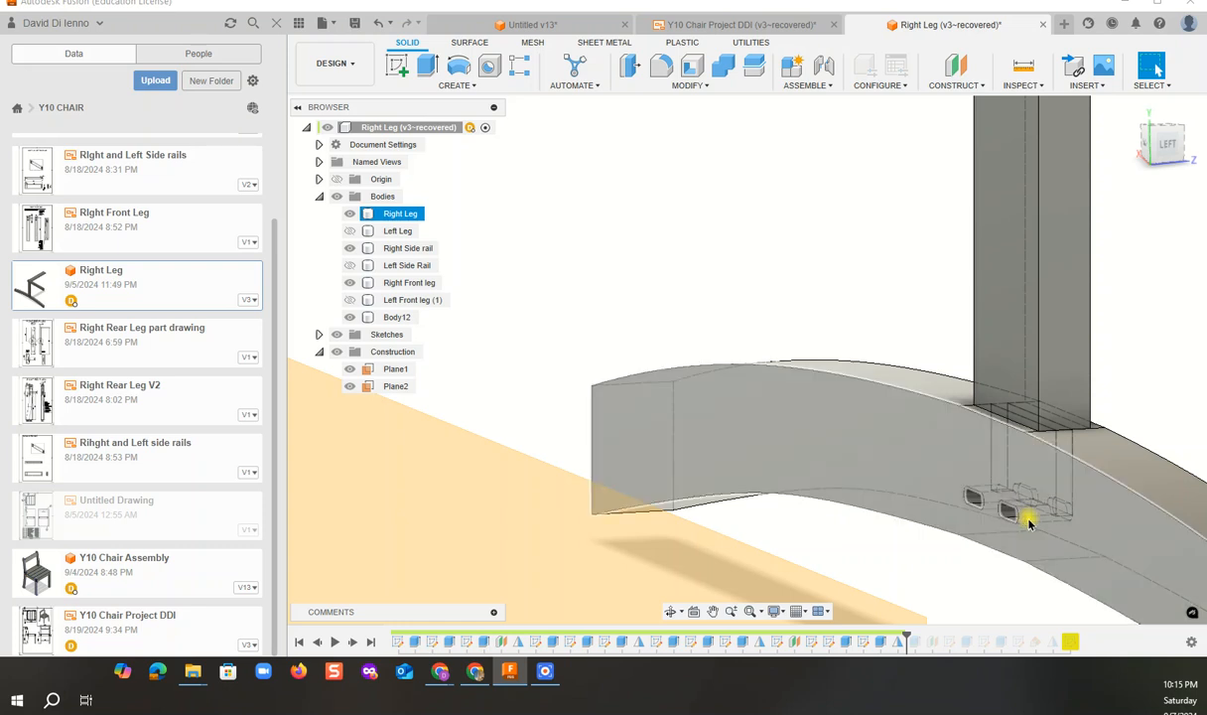
scroll(1027, 518, "down", 5)
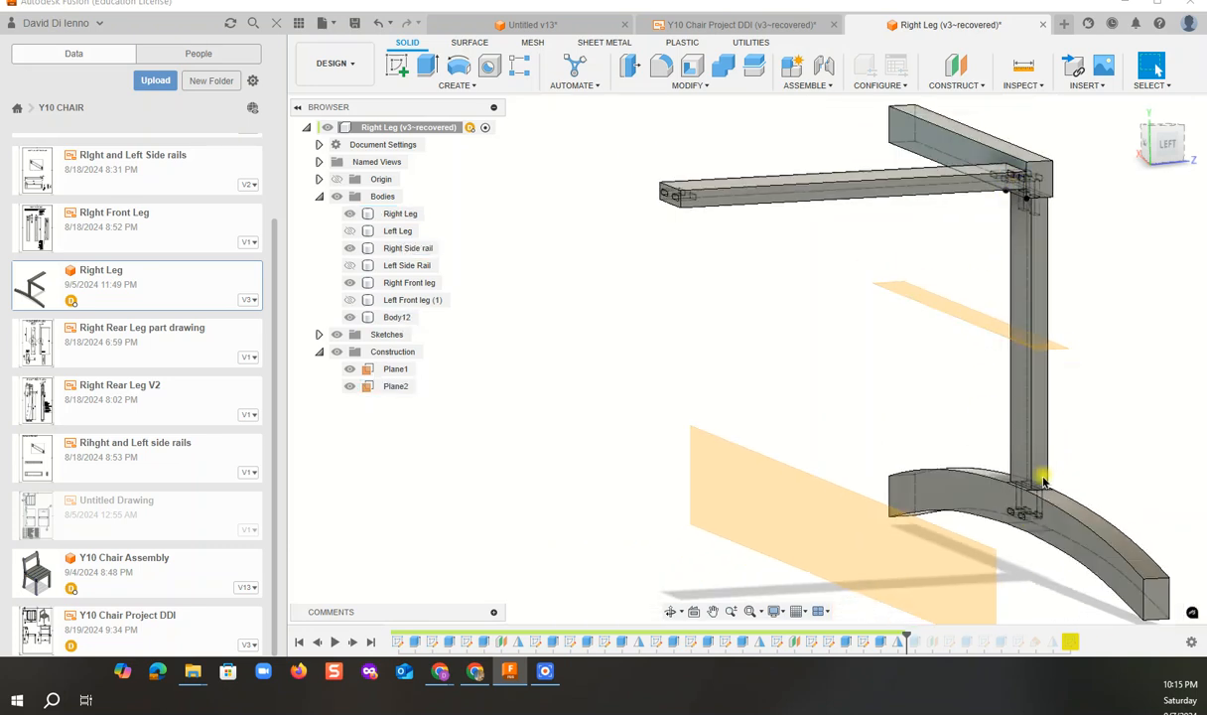
left_click(1022, 516)
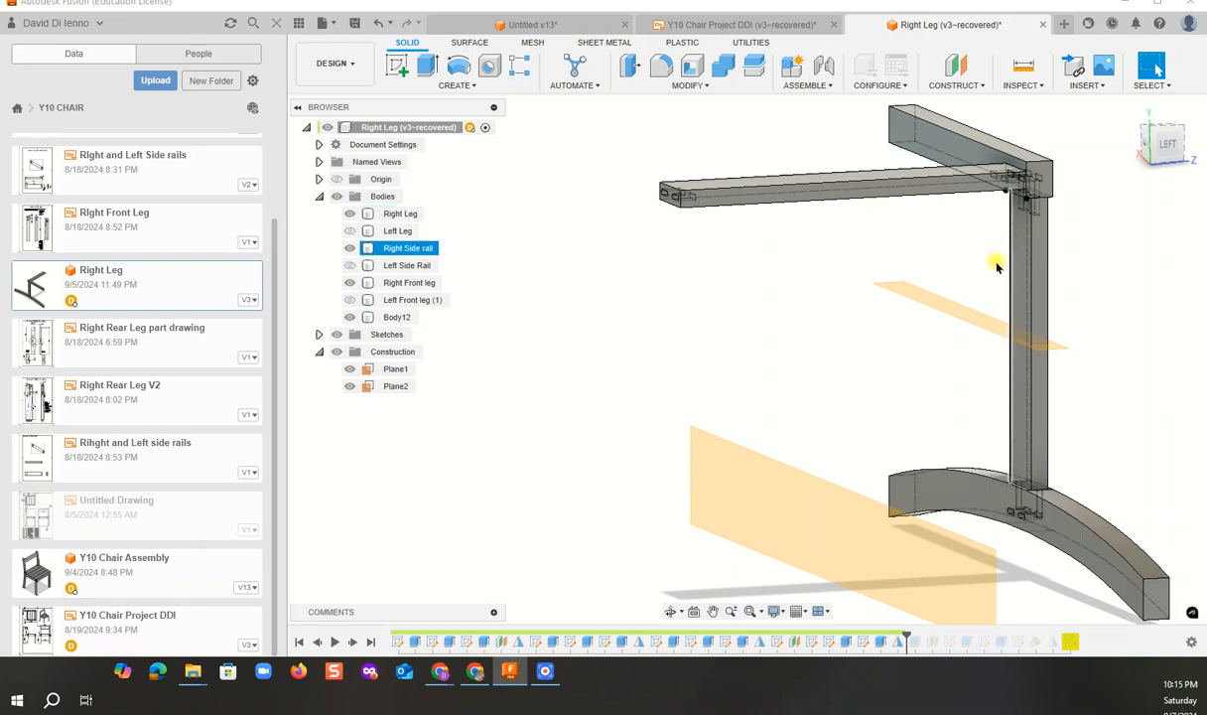
left_click(987, 325)
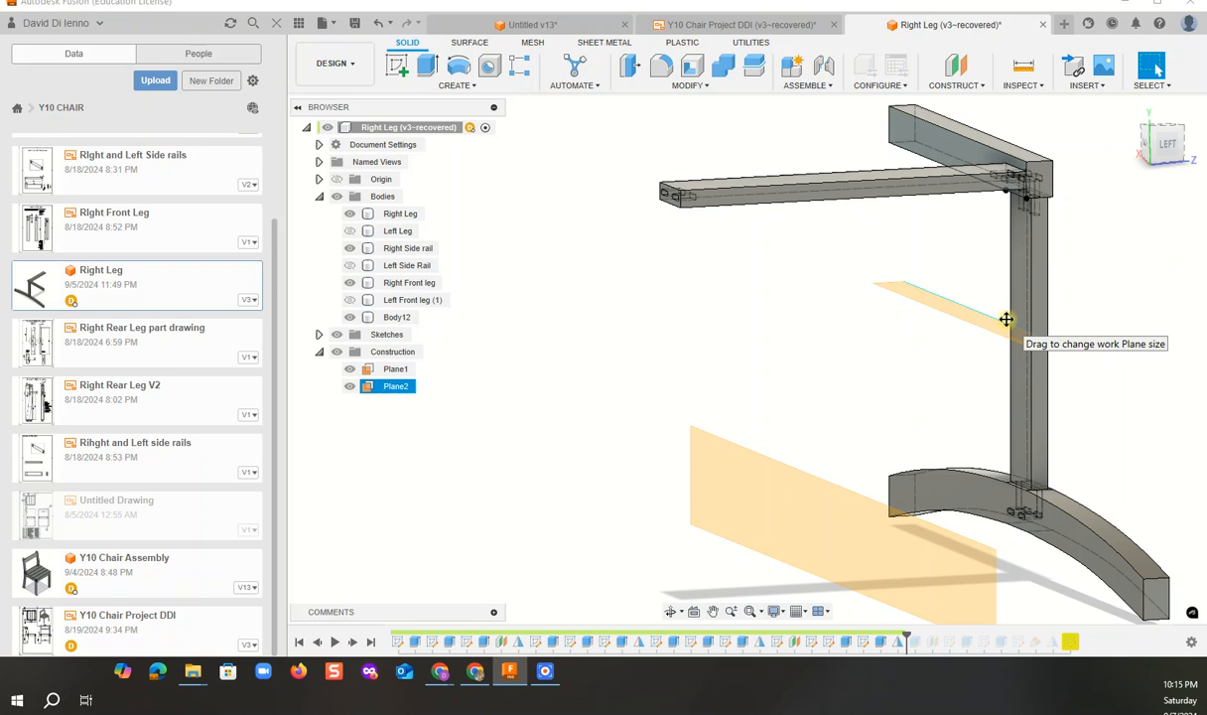
left_click_drag(1006, 318, 1066, 345)
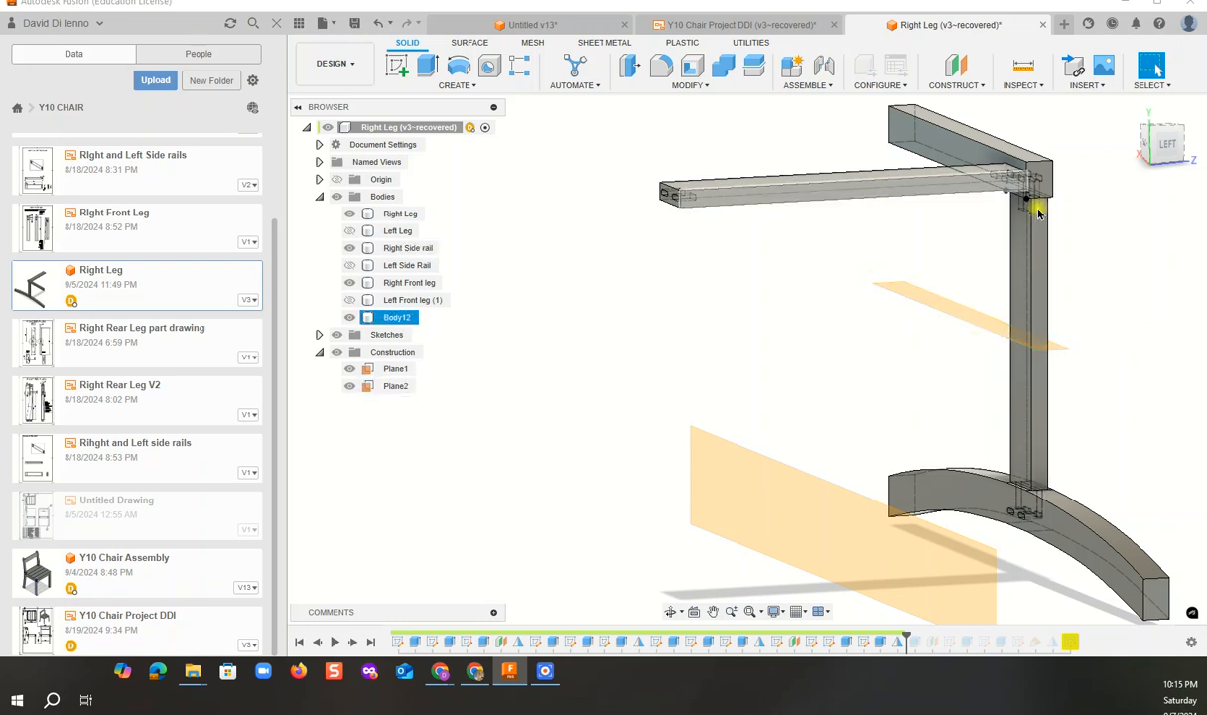
left_click(976, 87)
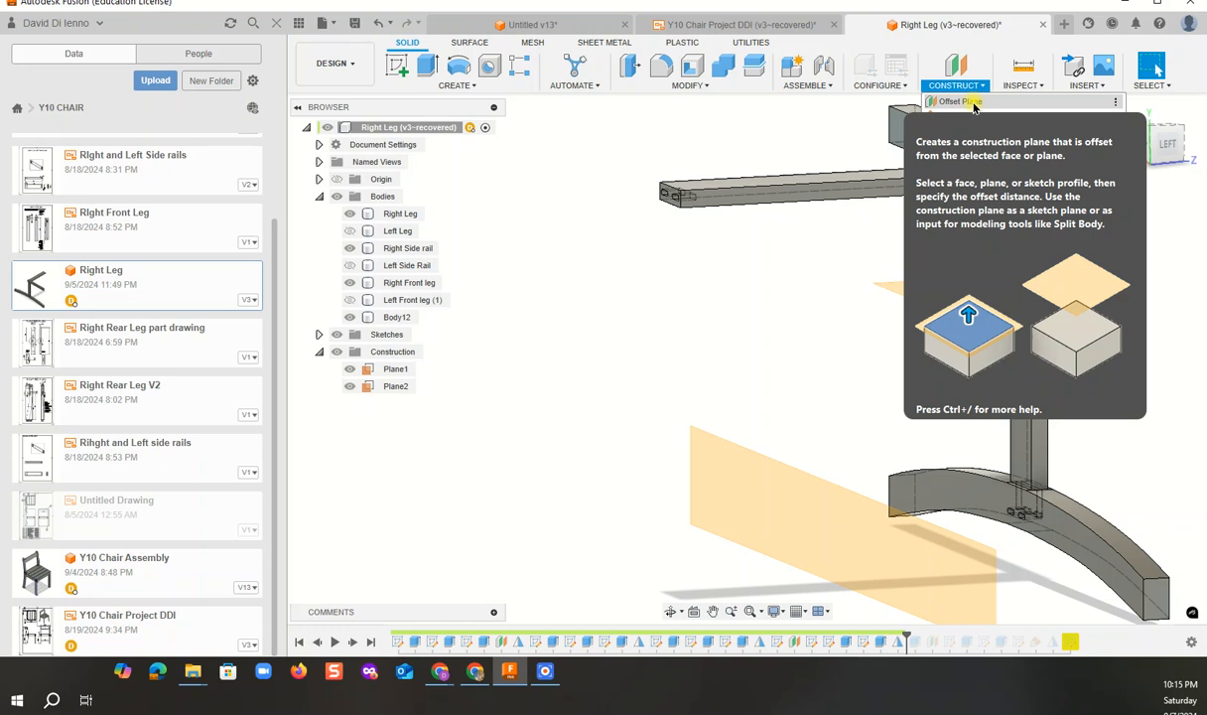
left_click(970, 103)
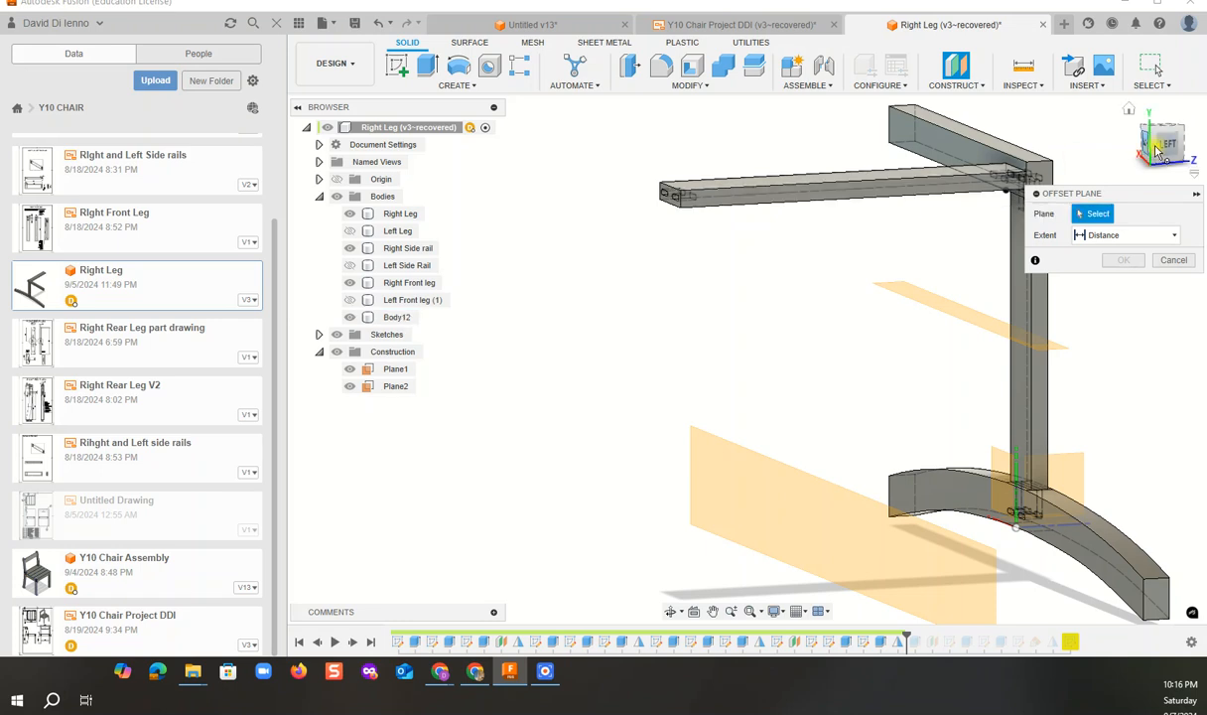
left_click_drag(1168, 145, 1032, 232)
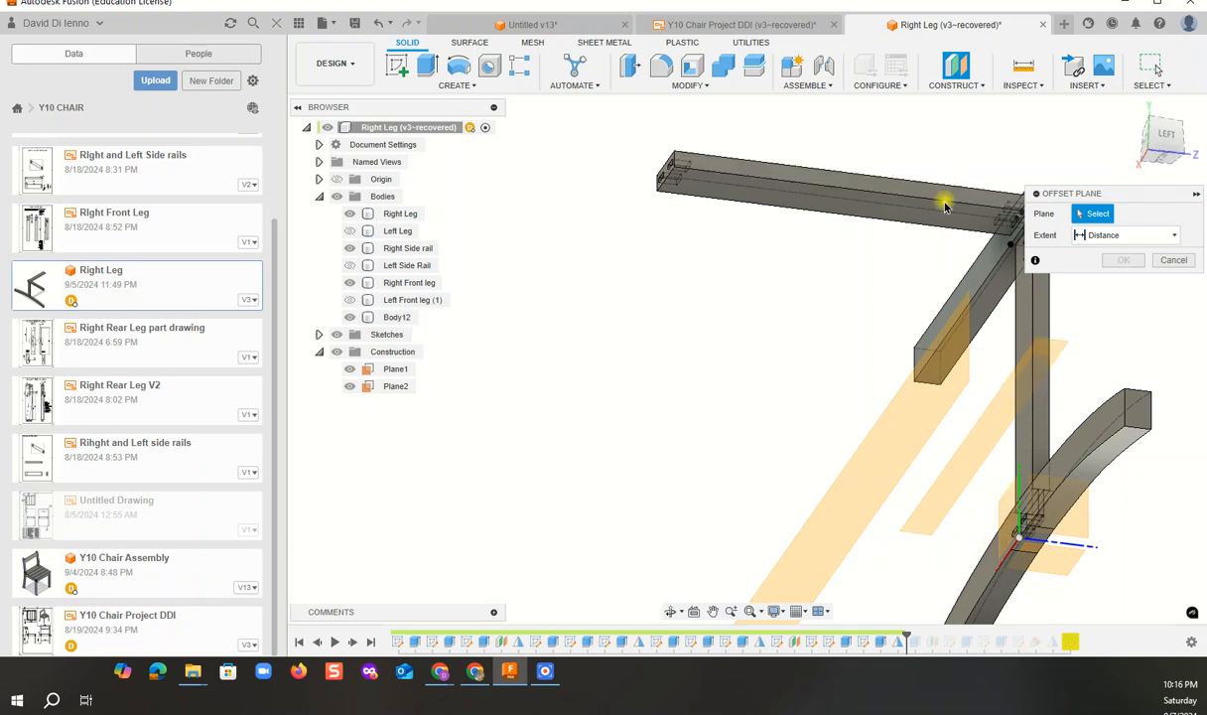
left_click_drag(1169, 128, 1151, 136)
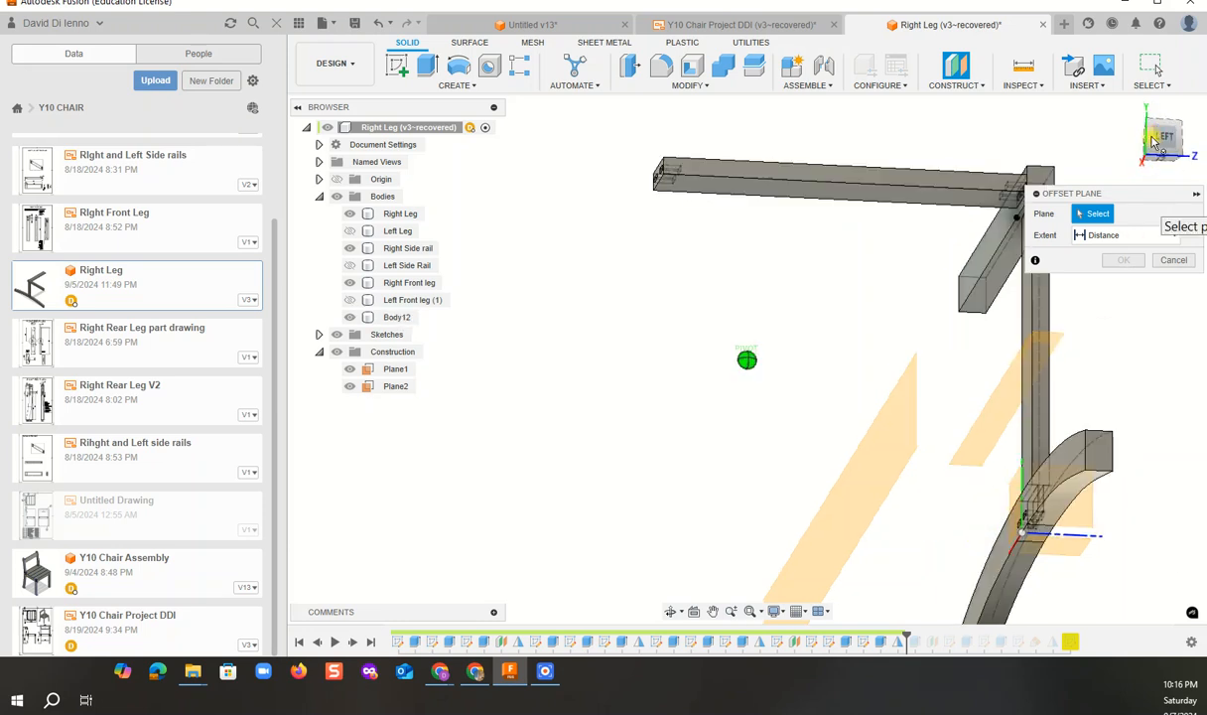
left_click(1173, 259)
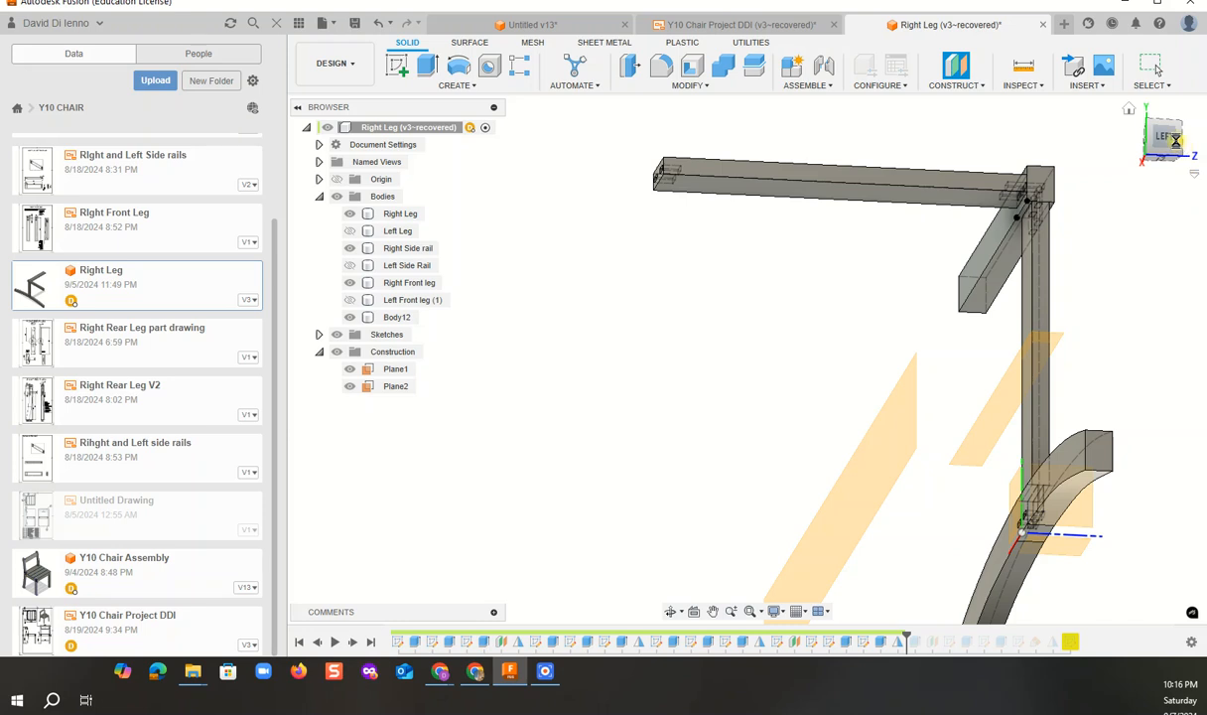
- Compare Plane2's position with the cross rail above it and the right leg's slots below it
left_click_drag(1166, 139, 1157, 162)
left_click(996, 302)
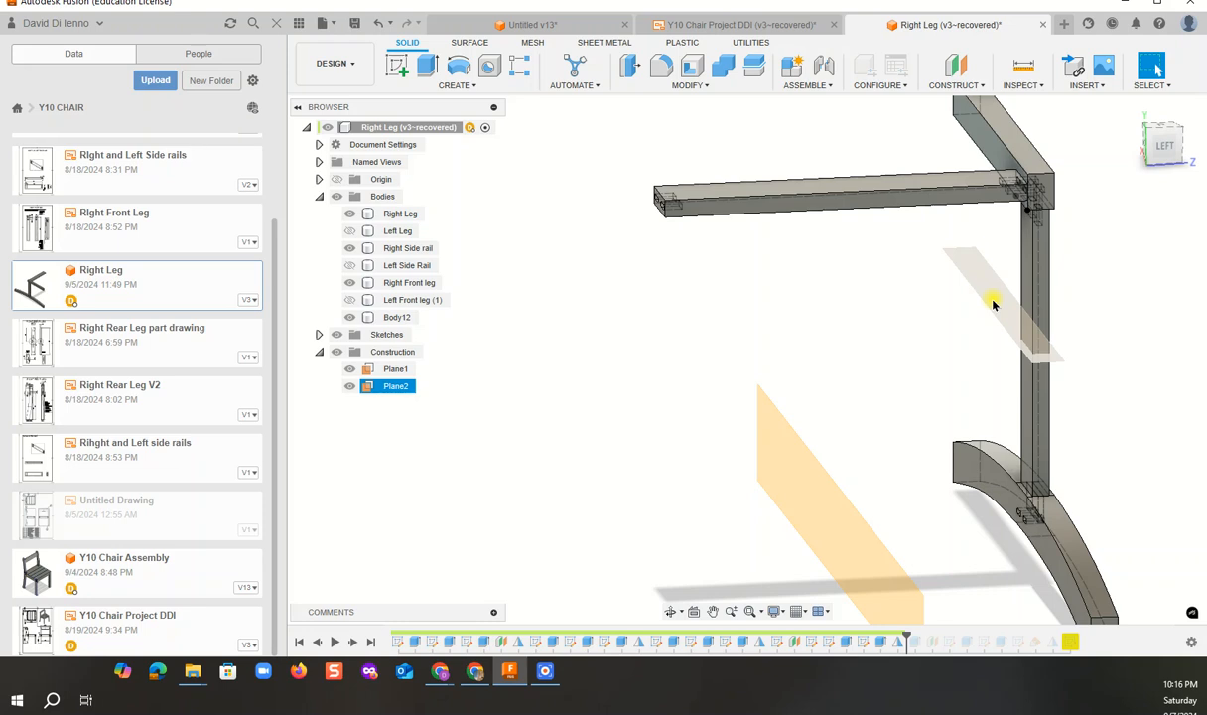
left_click(854, 199)
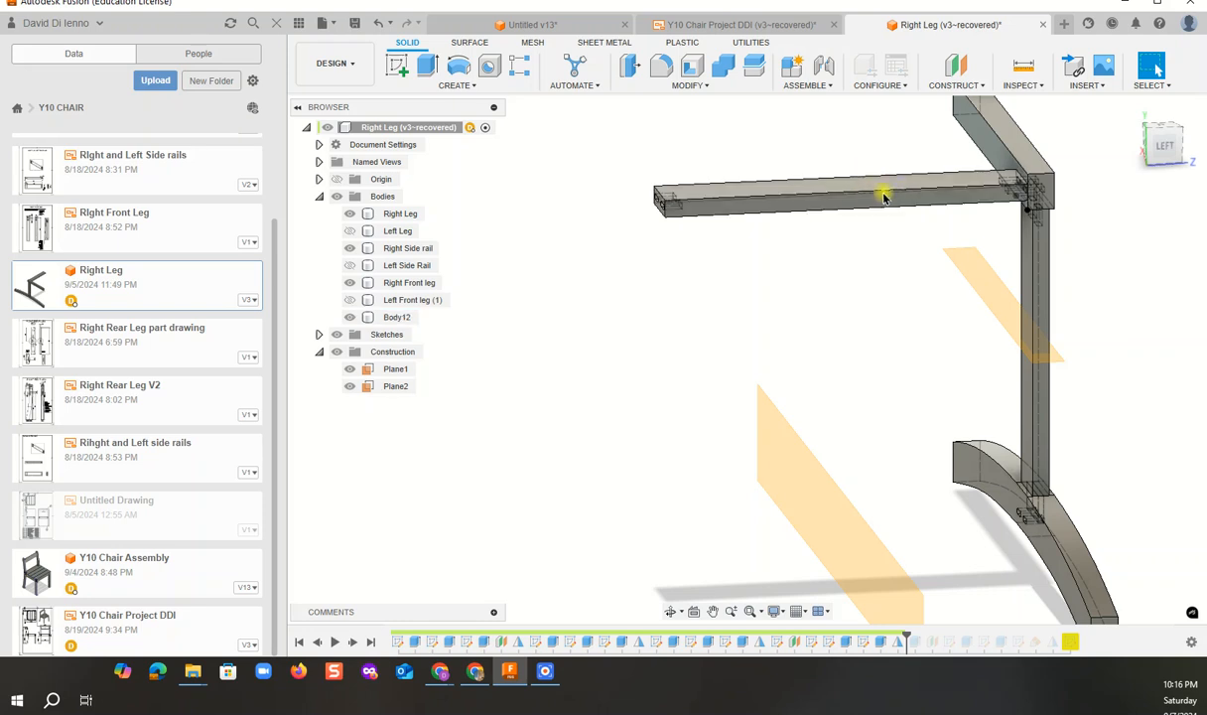
left_click(997, 305)
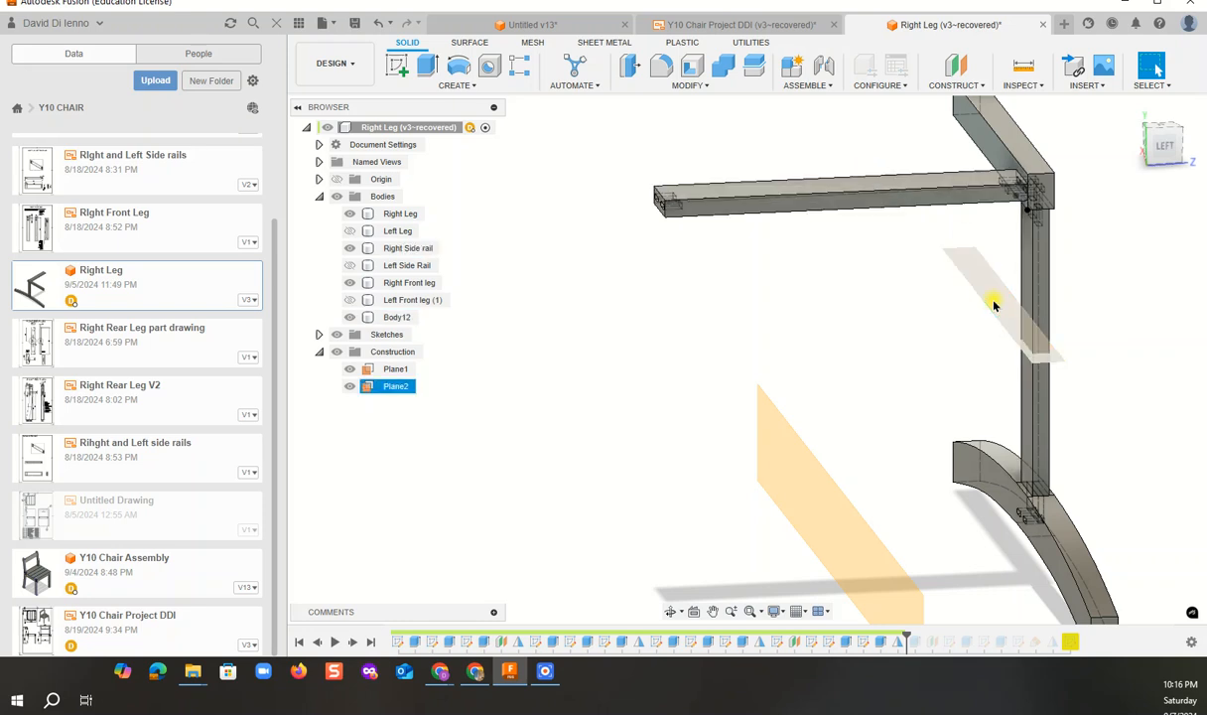
left_click(1023, 512)
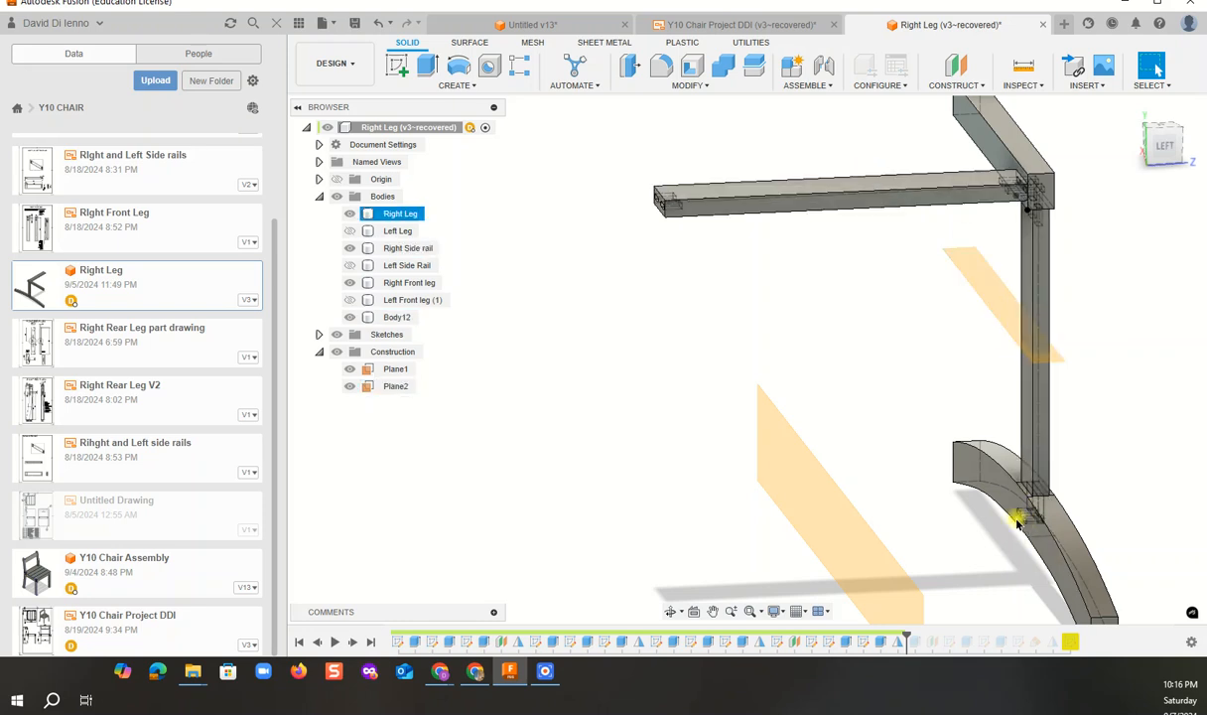
left_click(1017, 529)
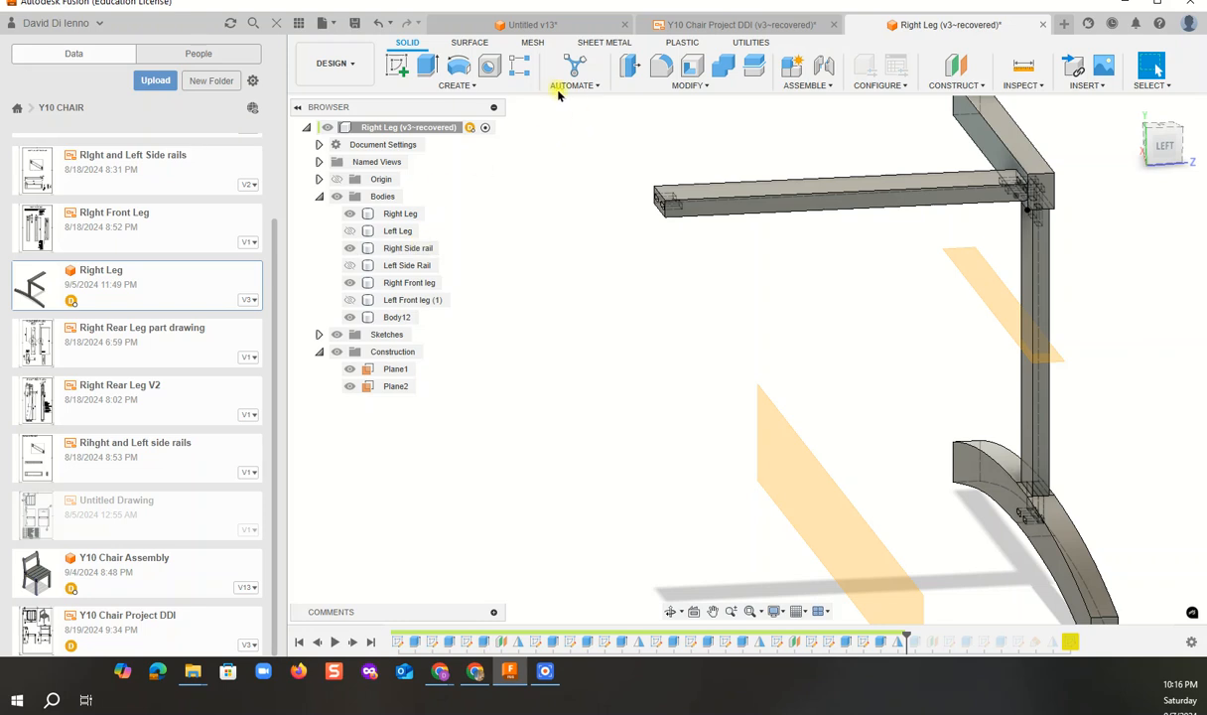
left_click(700, 85)
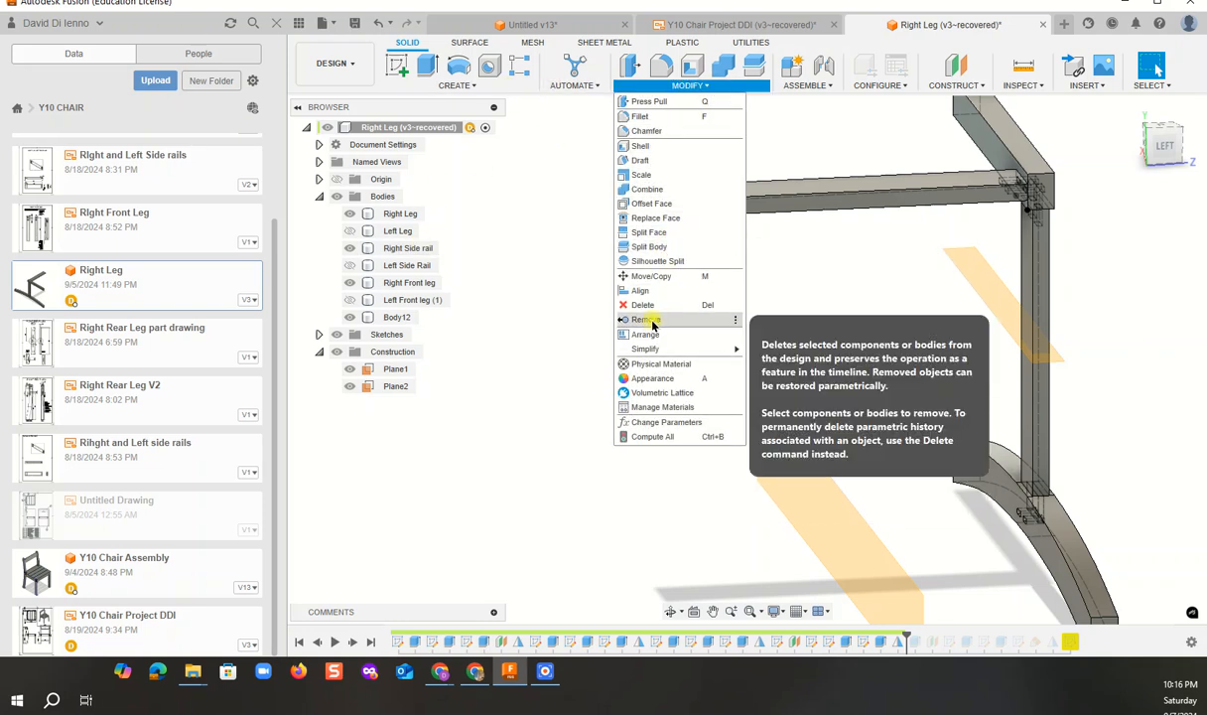
left_click(488, 86)
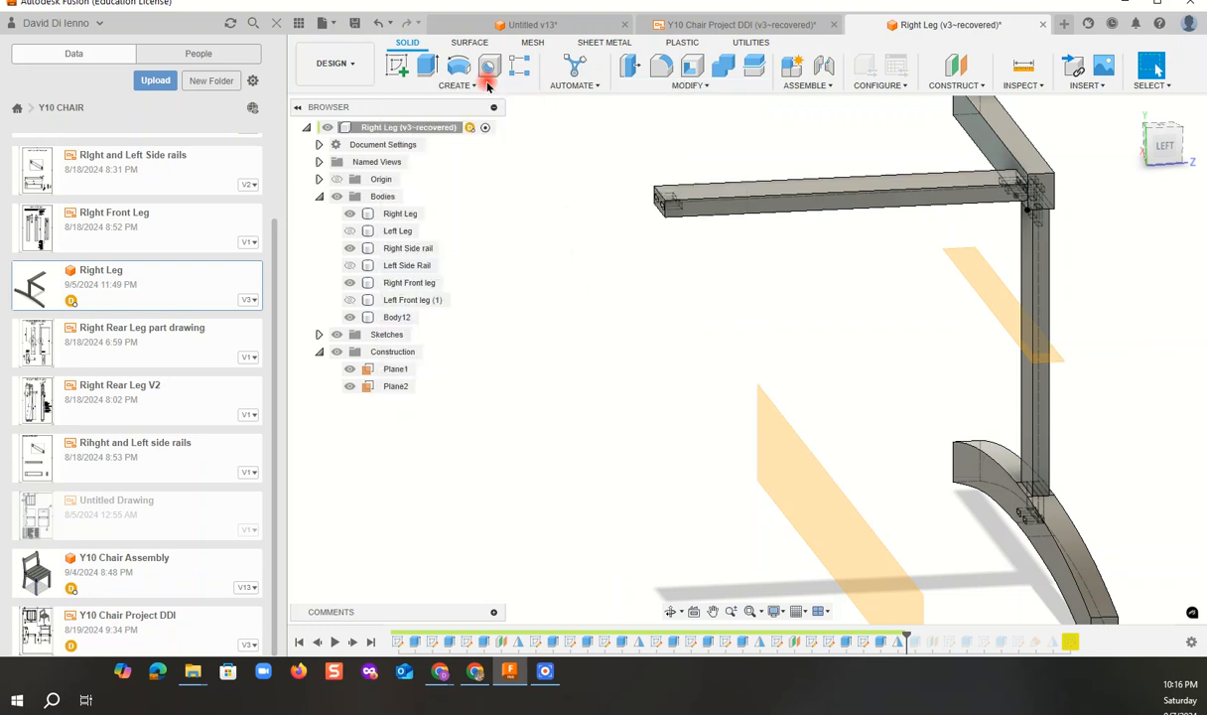
- Mirror the cross rail body across construction plane Plane2 as a new body
left_click(484, 85)
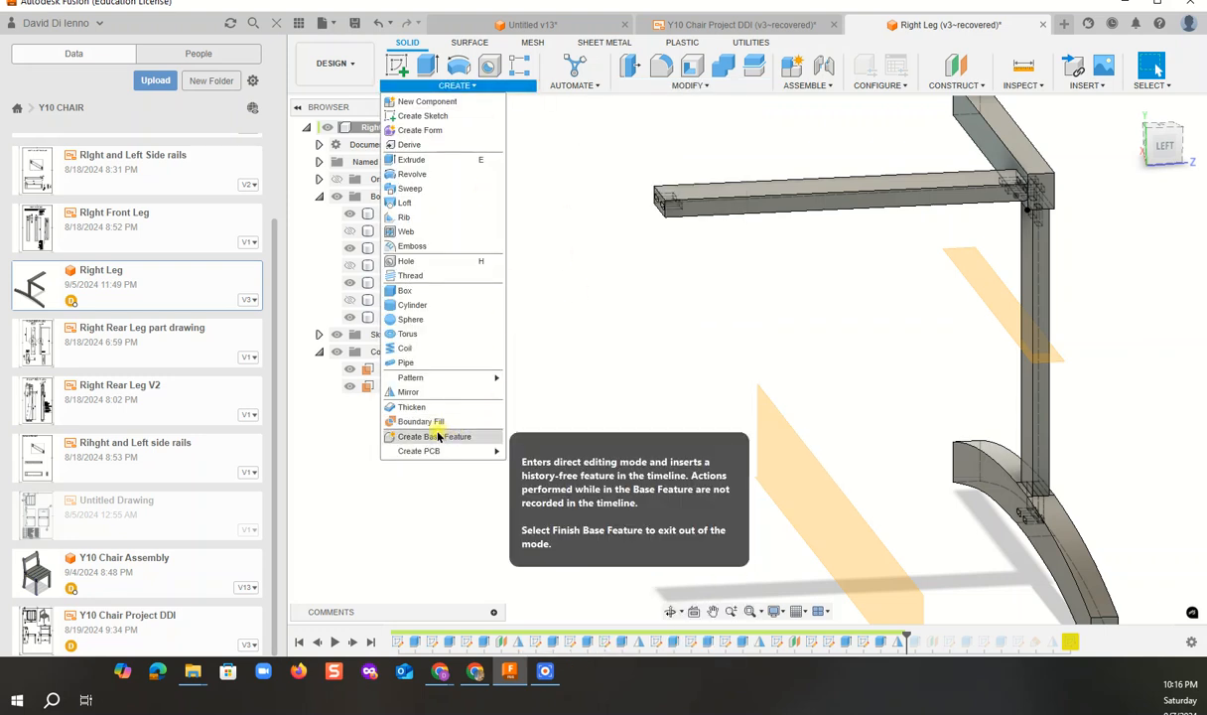
left_click(405, 391)
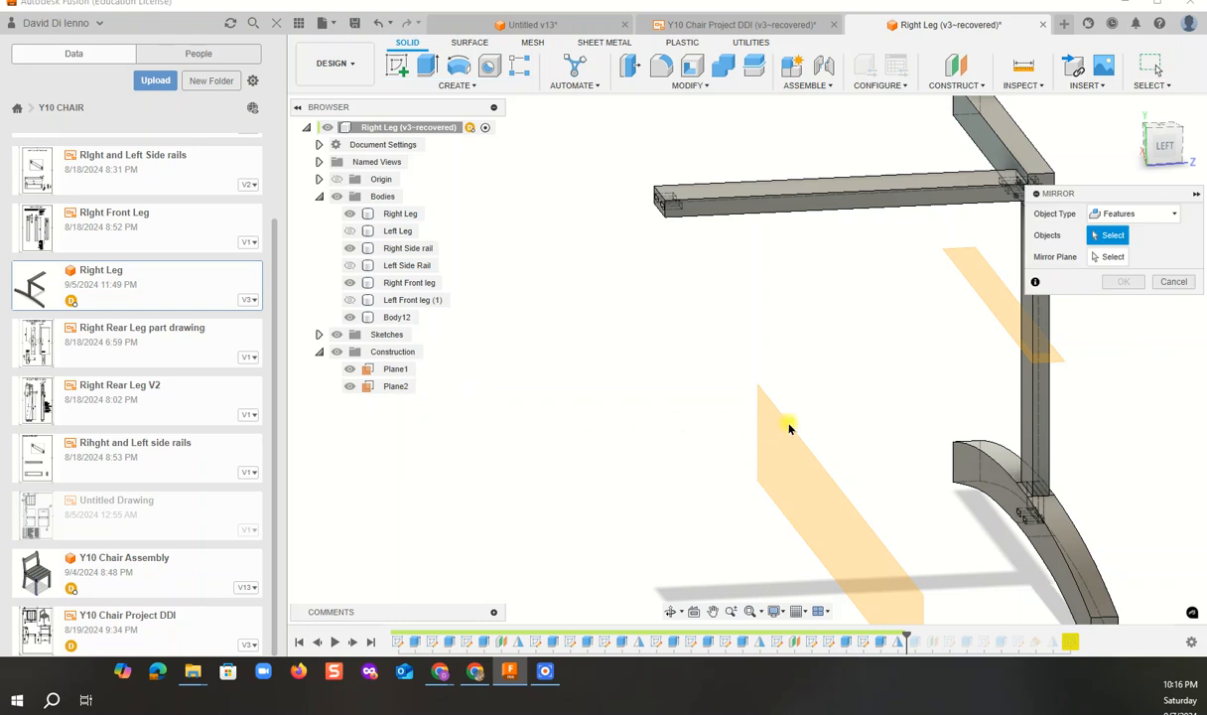
left_click(1169, 214)
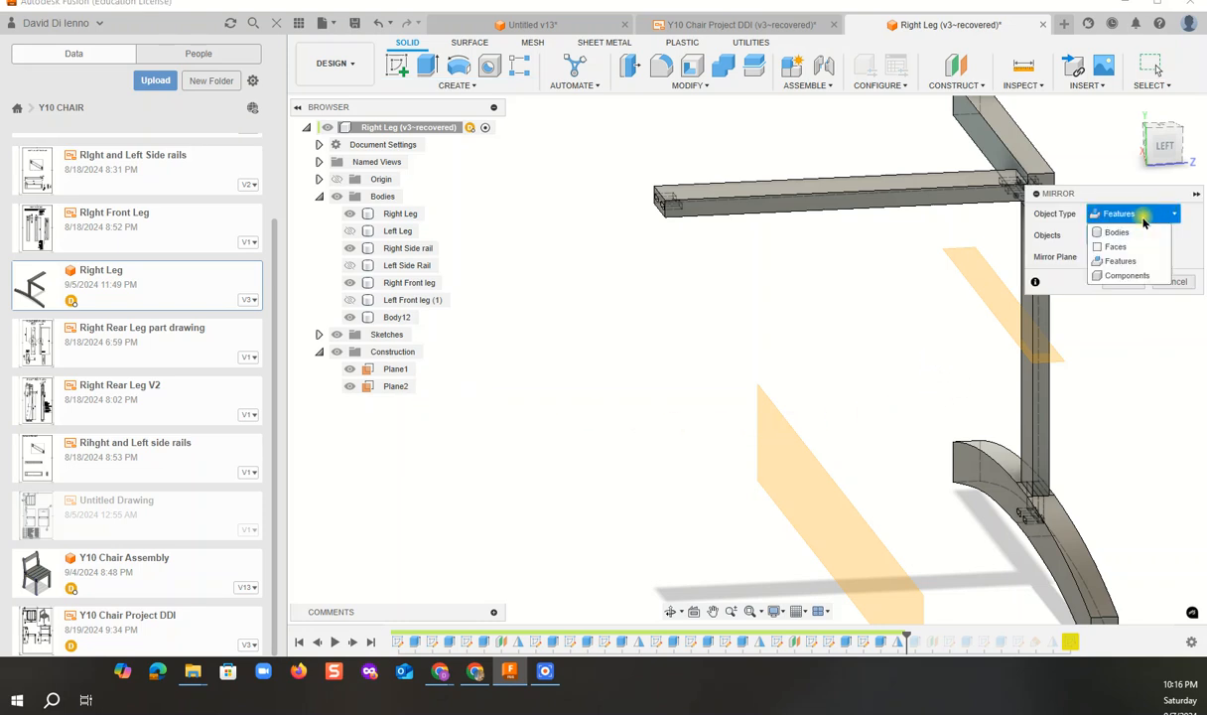
left_click(1109, 234)
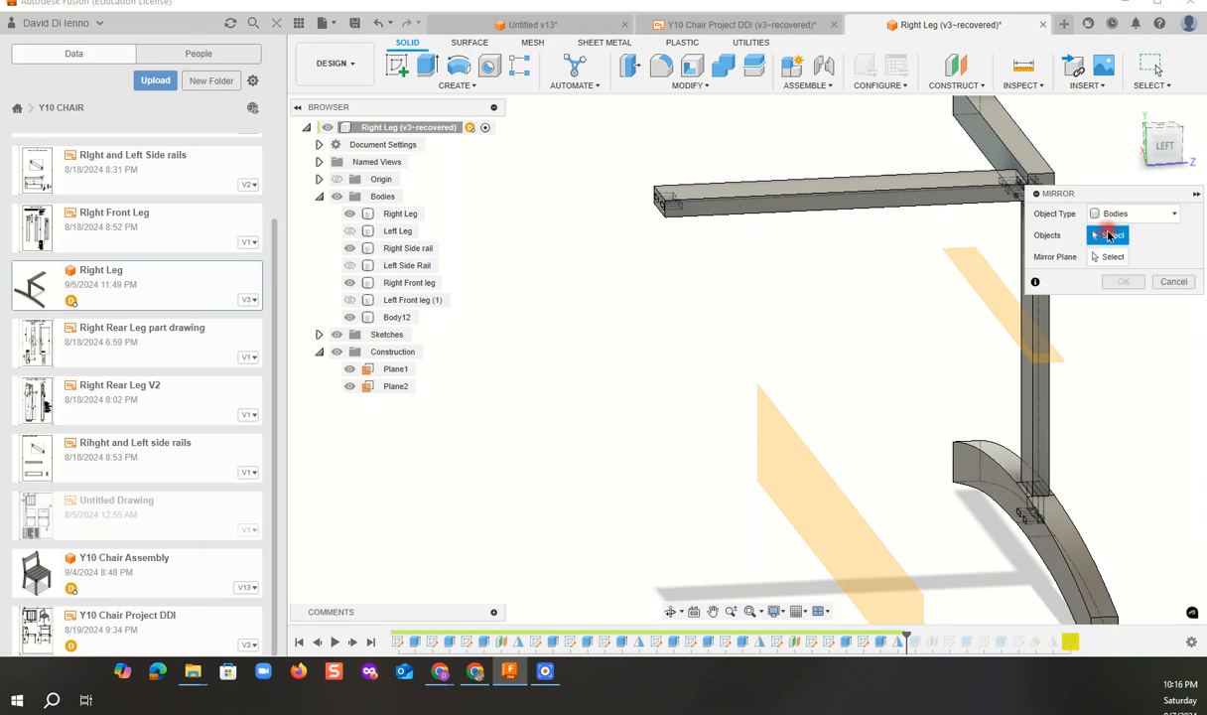
left_click(844, 202)
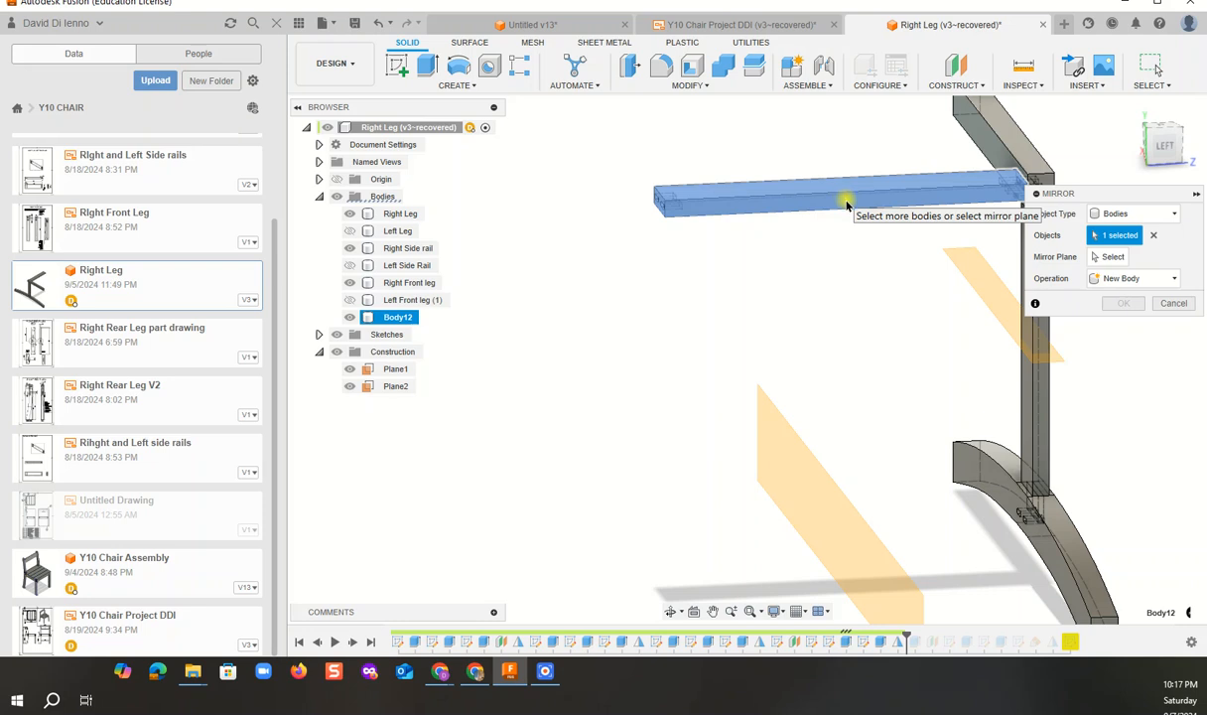
left_click(1113, 258)
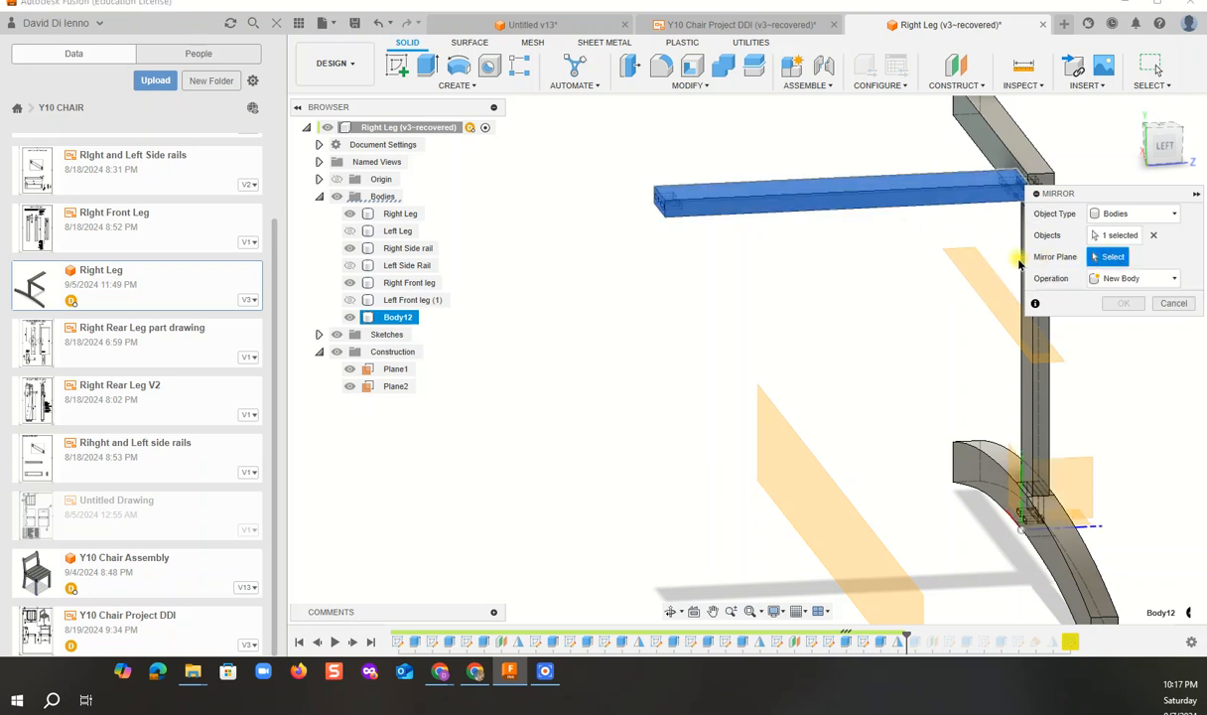
left_click(980, 283)
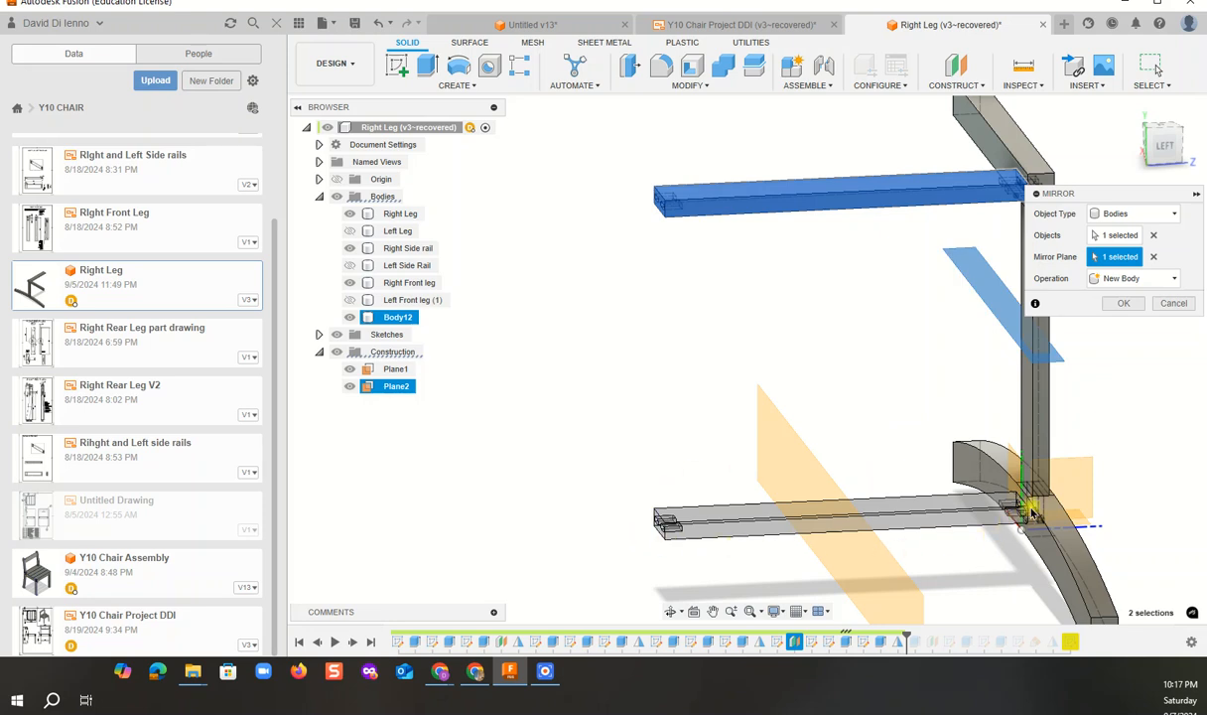
left_click(1122, 302)
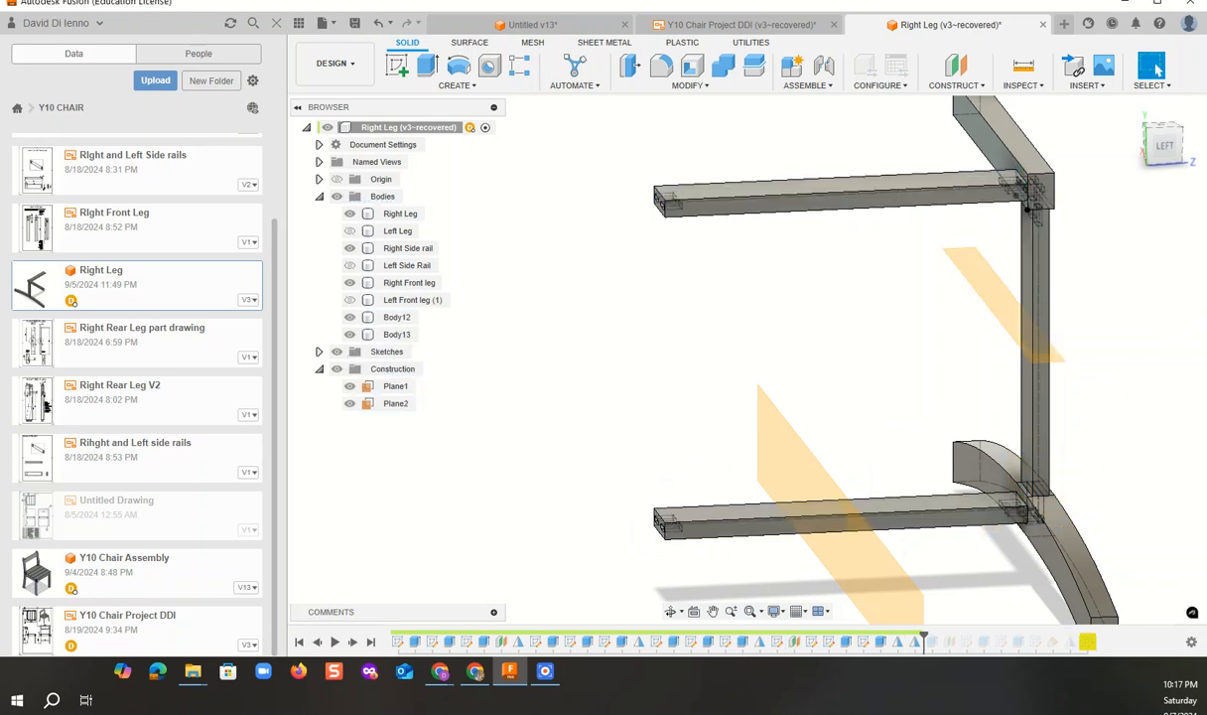
- Examine how the mirrored lower rail's end and mortises line up with the slots in the curved right leg
left_click(1166, 143)
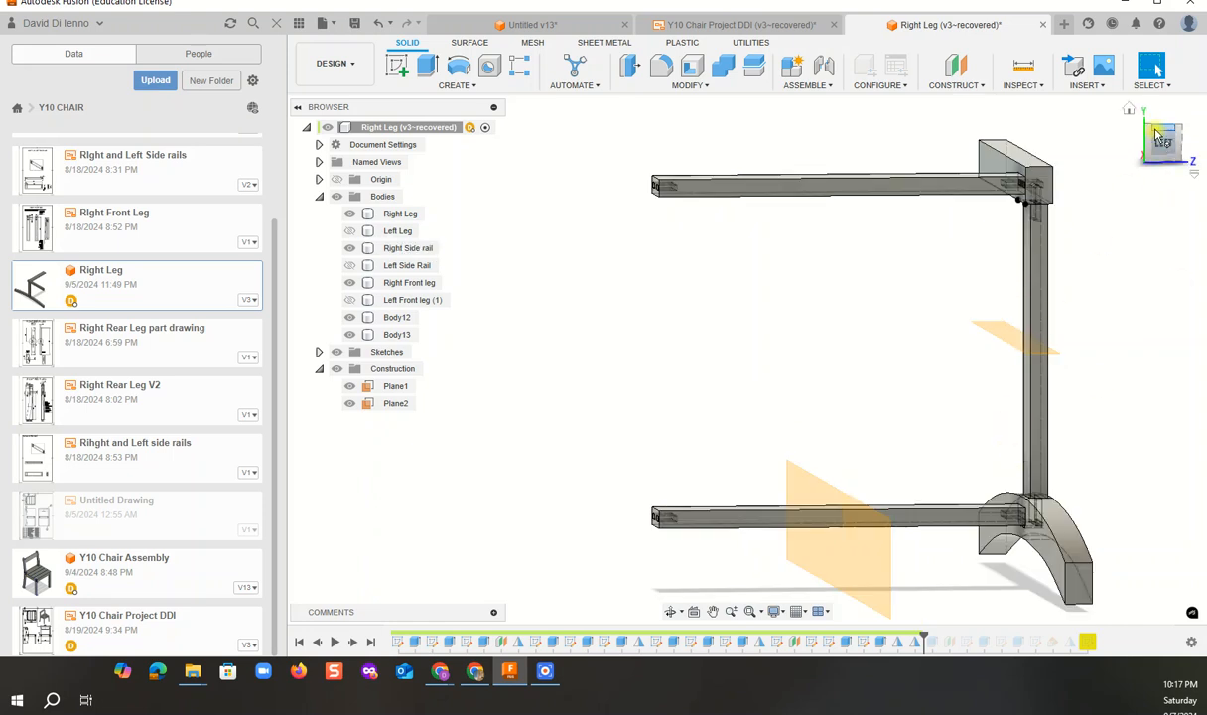
left_click(1033, 499)
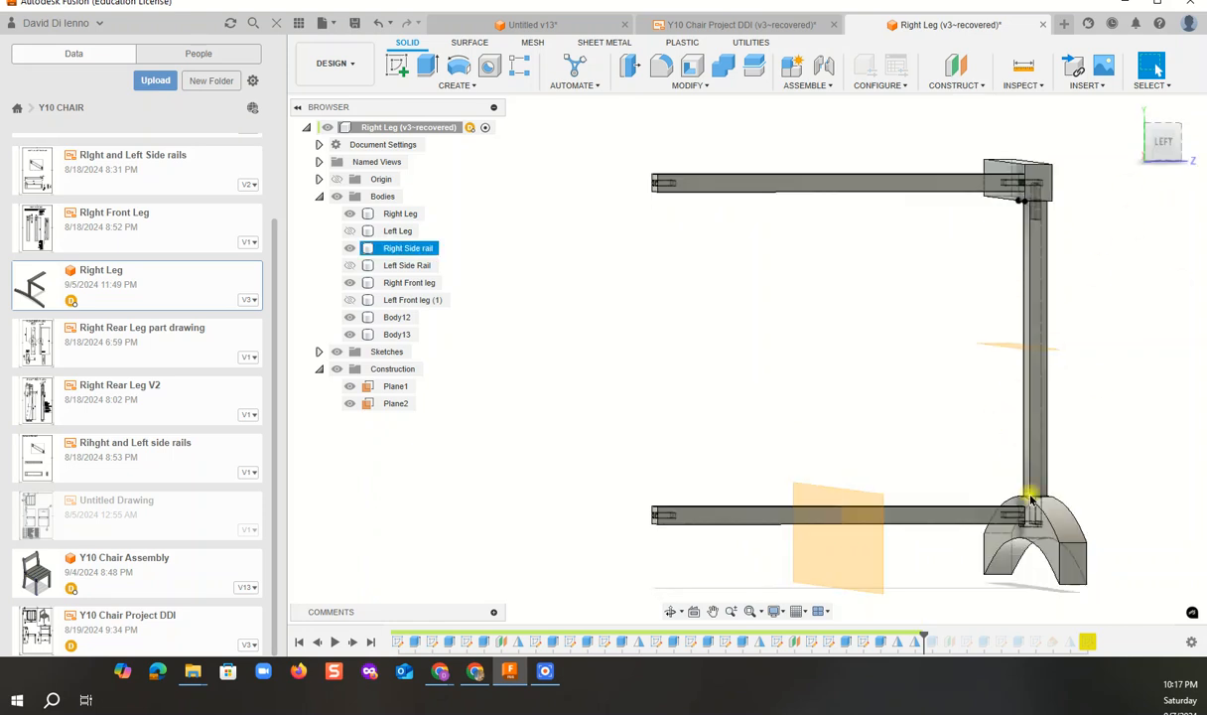
scroll(1030, 499, "up", 5)
scroll(1030, 499, "up", 3)
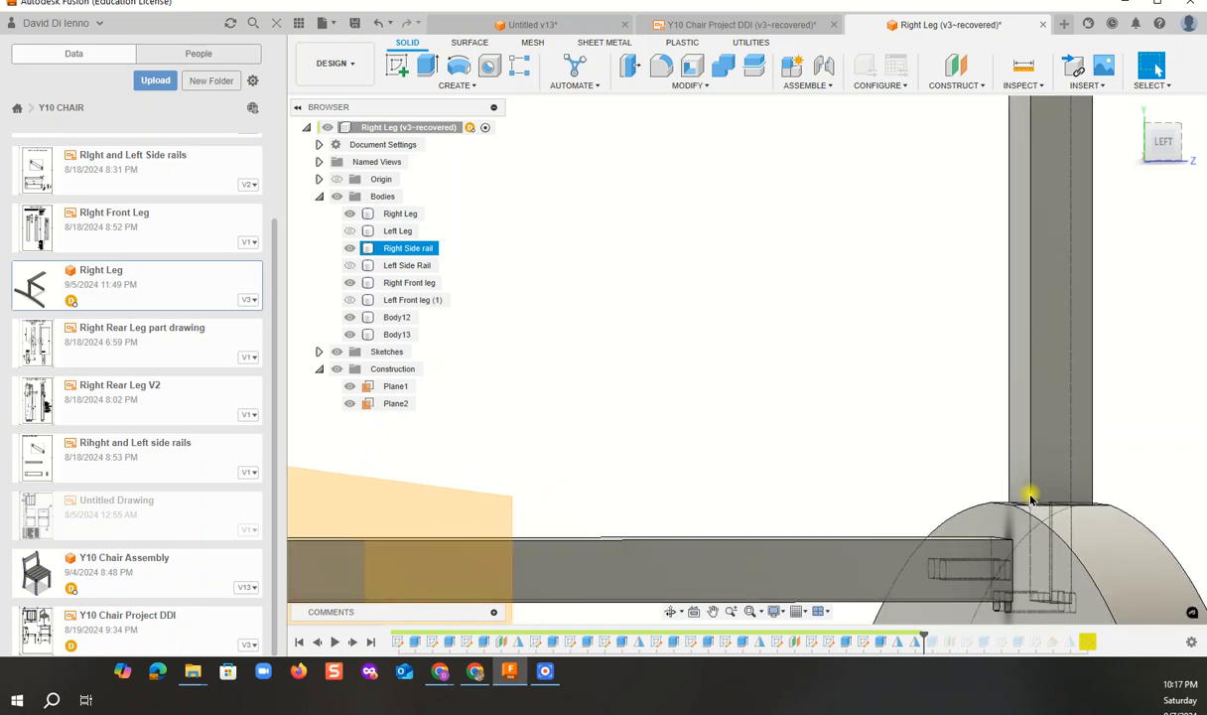
scroll(1030, 499, "down", 3)
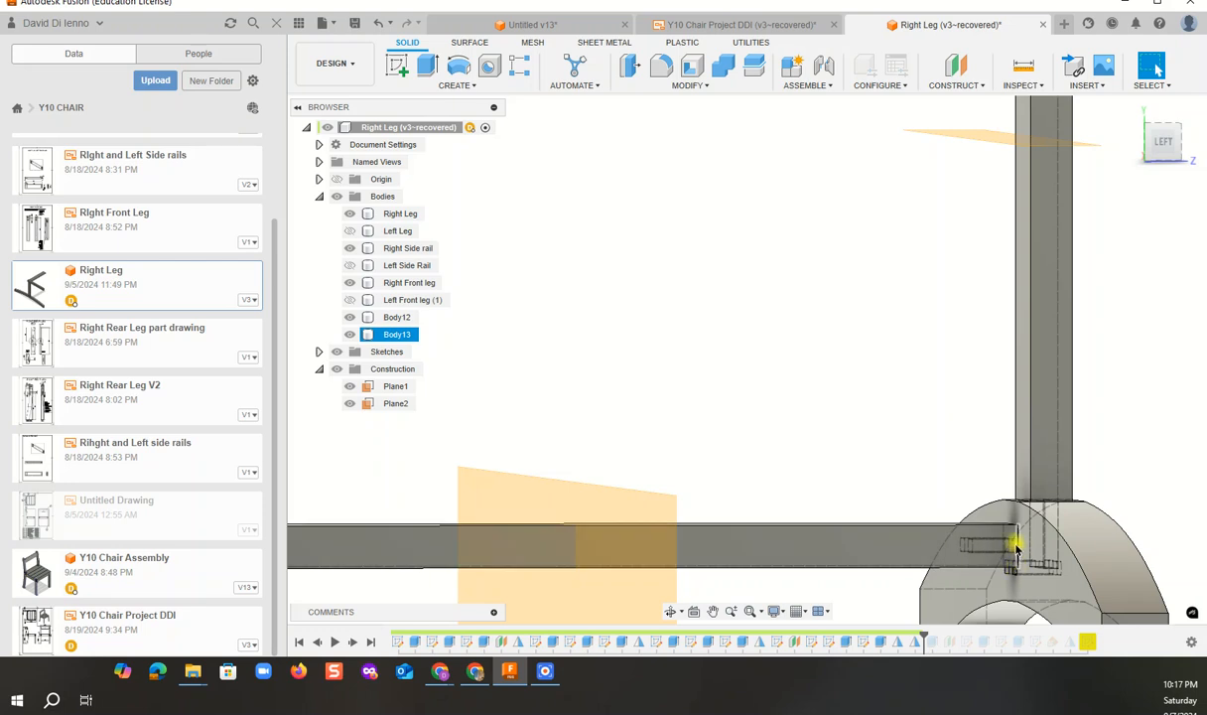
left_click(991, 139)
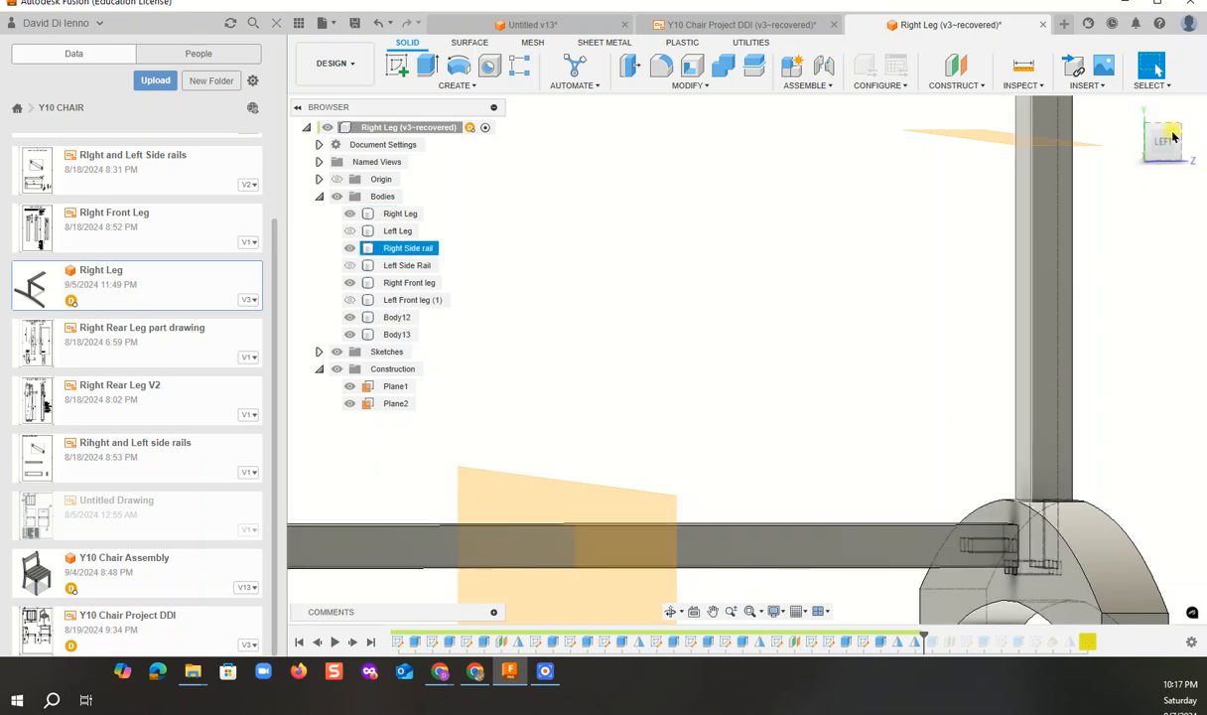
mouse_move(1162, 145)
left_mouse_down()
mouse_move(1107, 149)
mouse_move(1165, 136)
left_mouse_up()
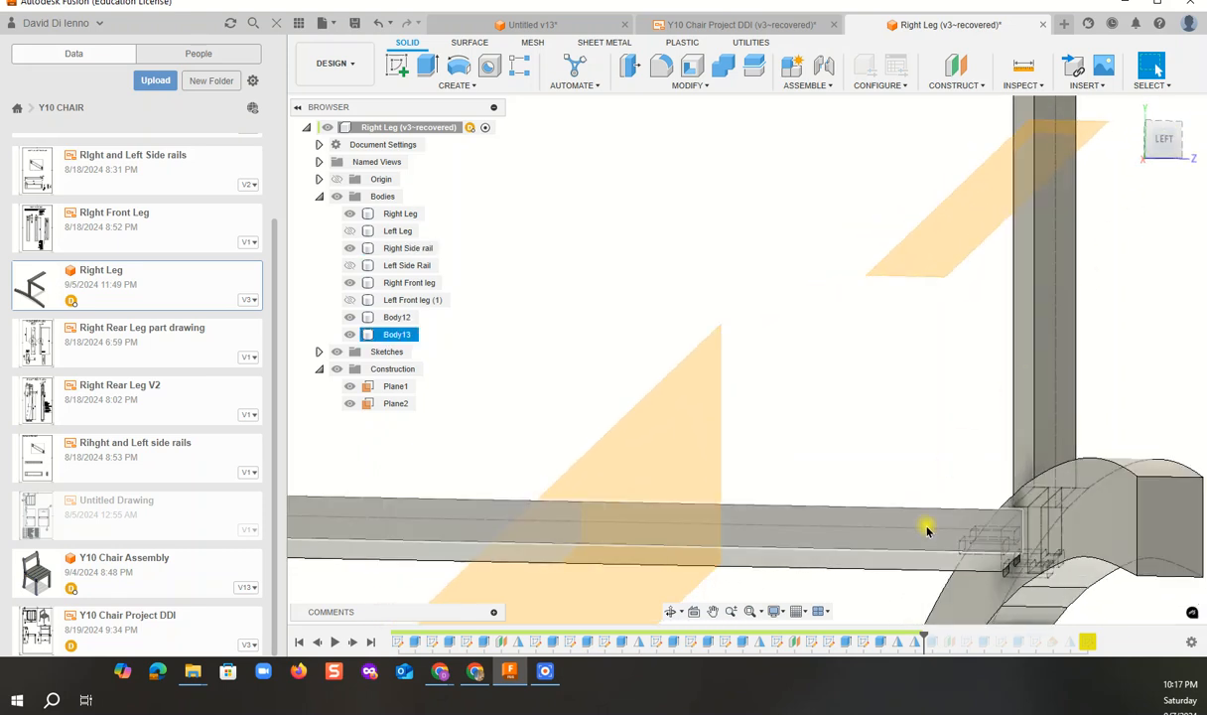
scroll(1010, 556, "up", 5)
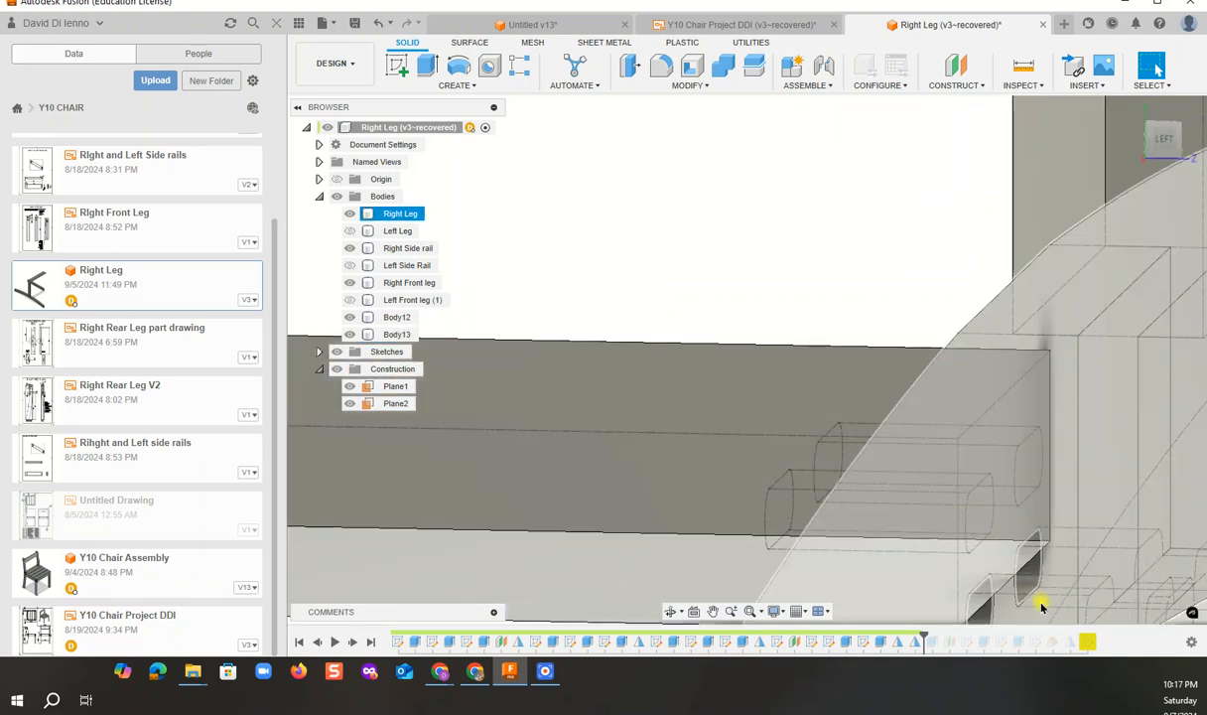
scroll(955, 507, "down", 5)
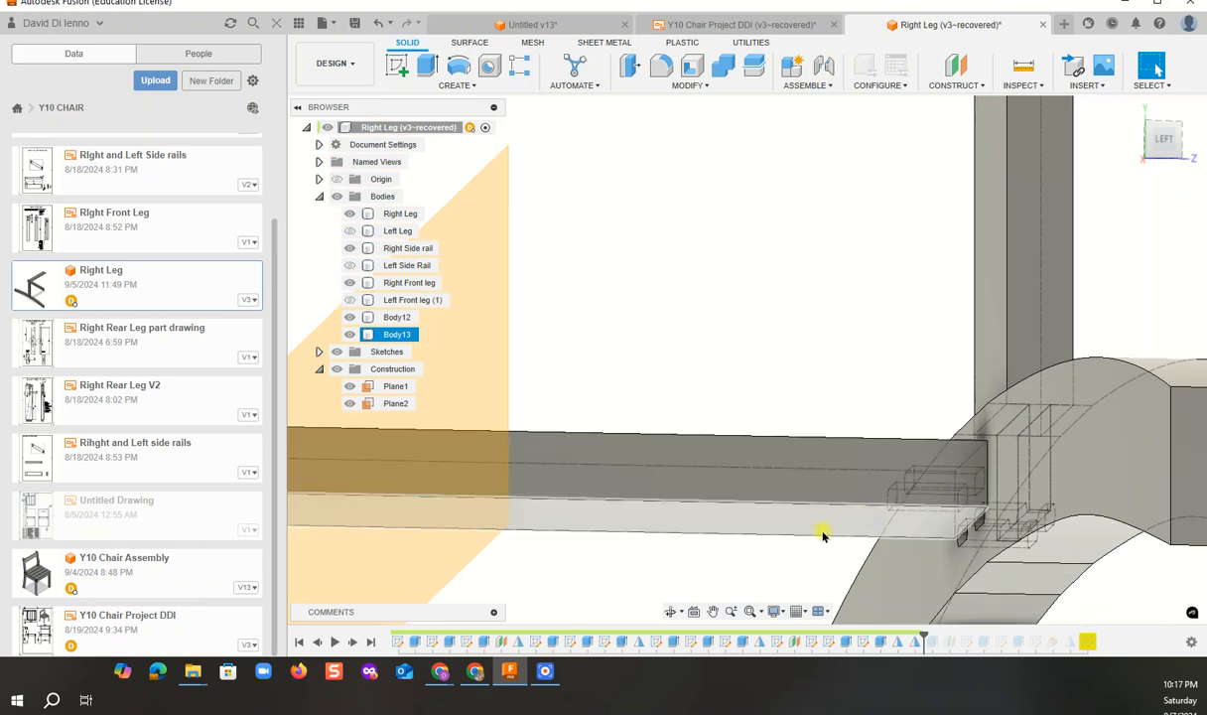
left_click(549, 672)
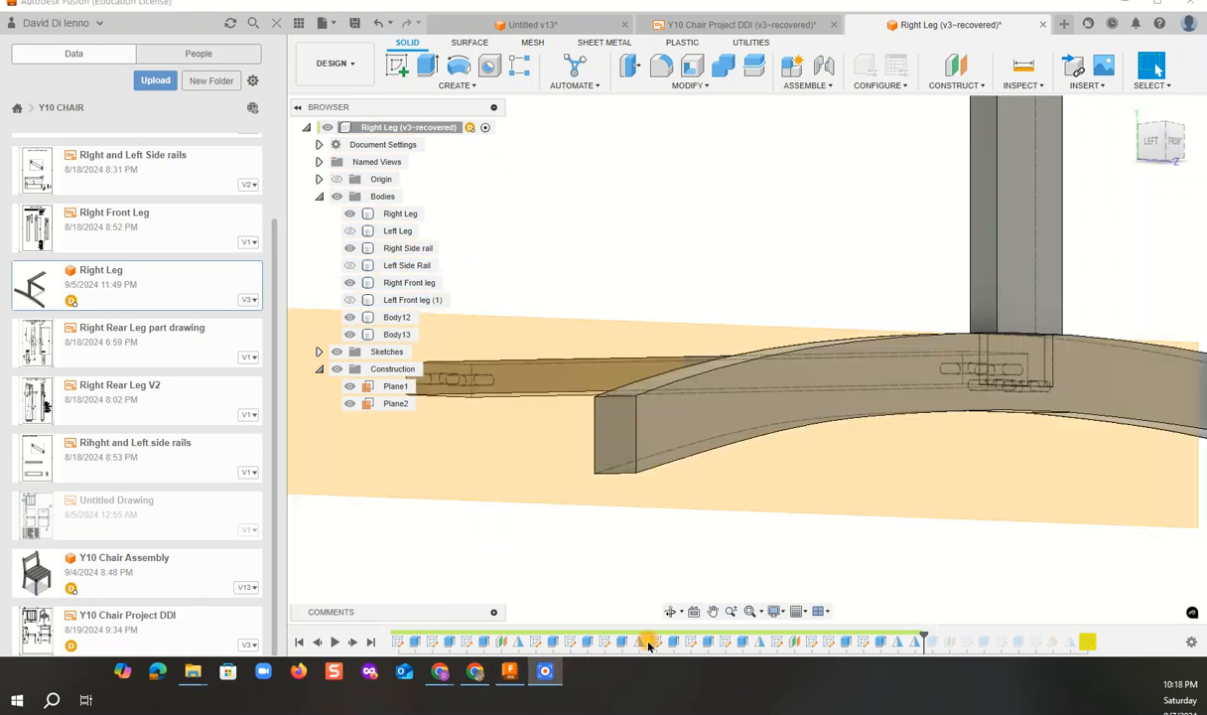
left_click(483, 394)
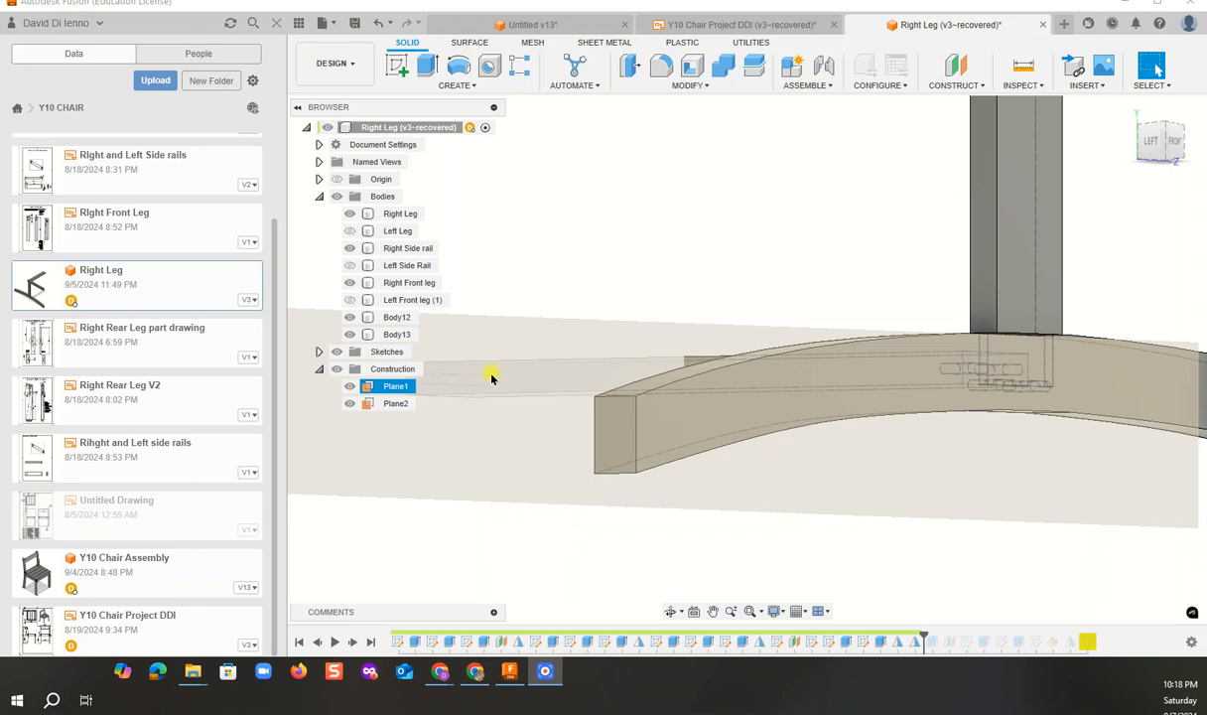
- Delete the last mirror feature that copied the cross rail body down to the curved right leg
left_click(916, 643)
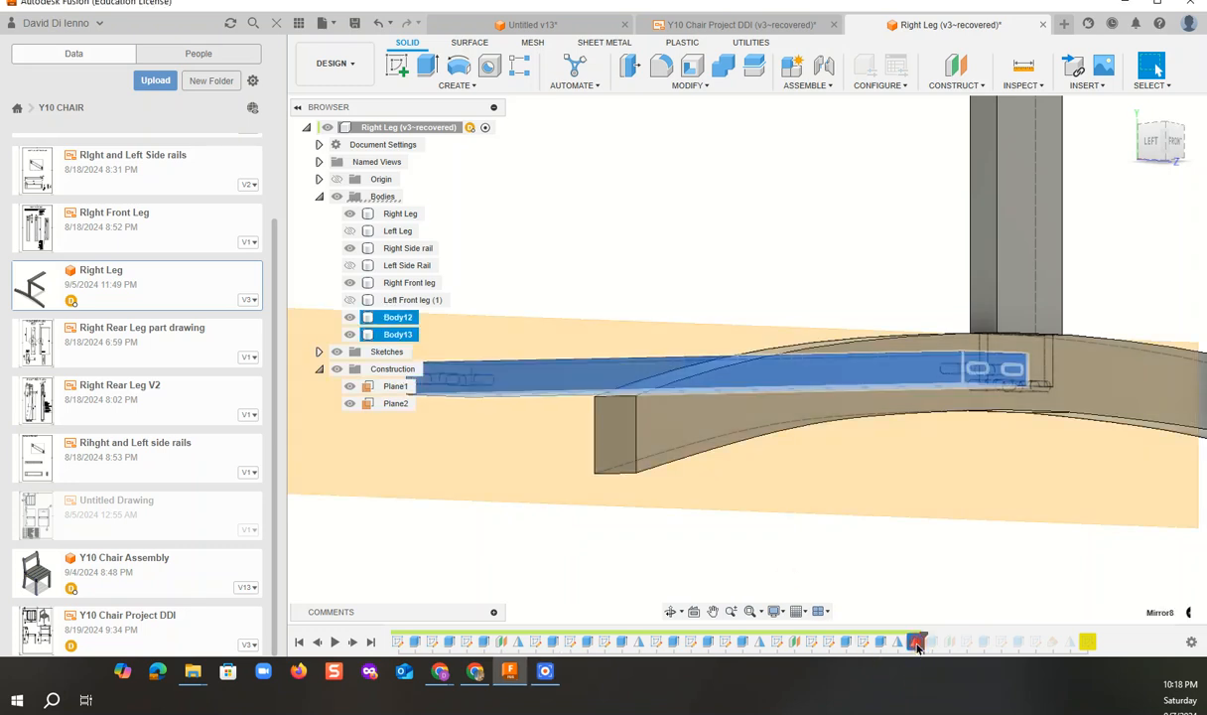
right_click(916, 643)
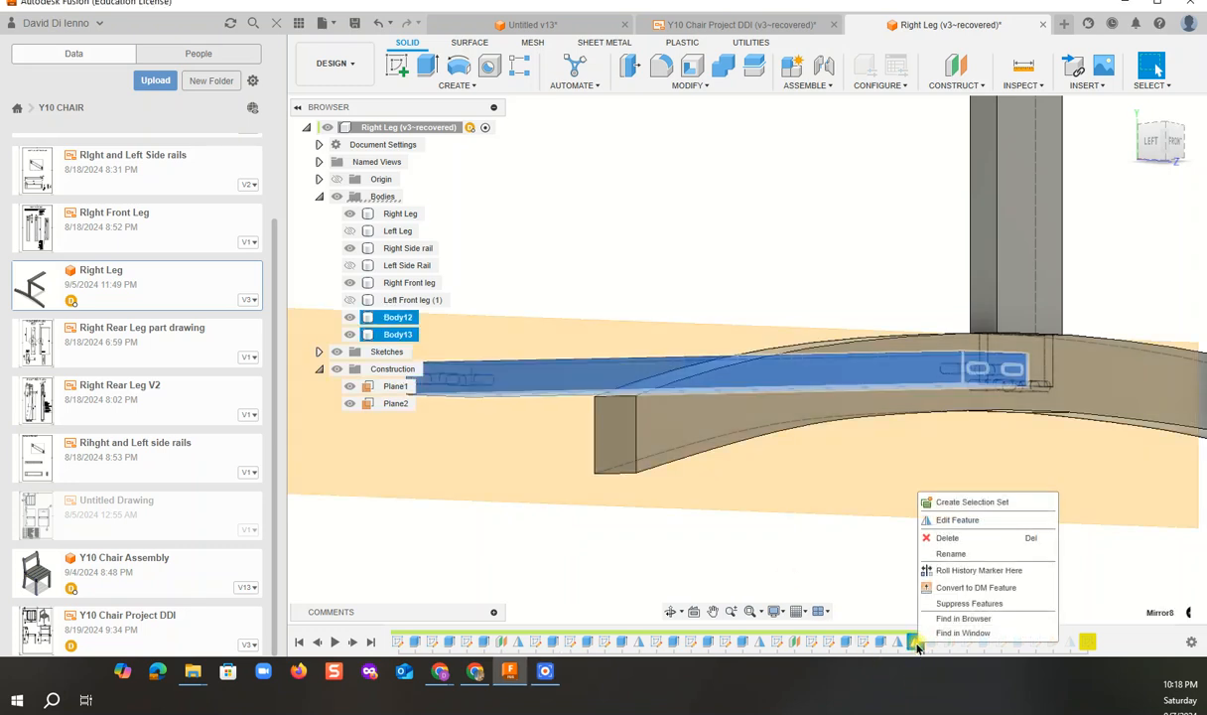
left_click(947, 536)
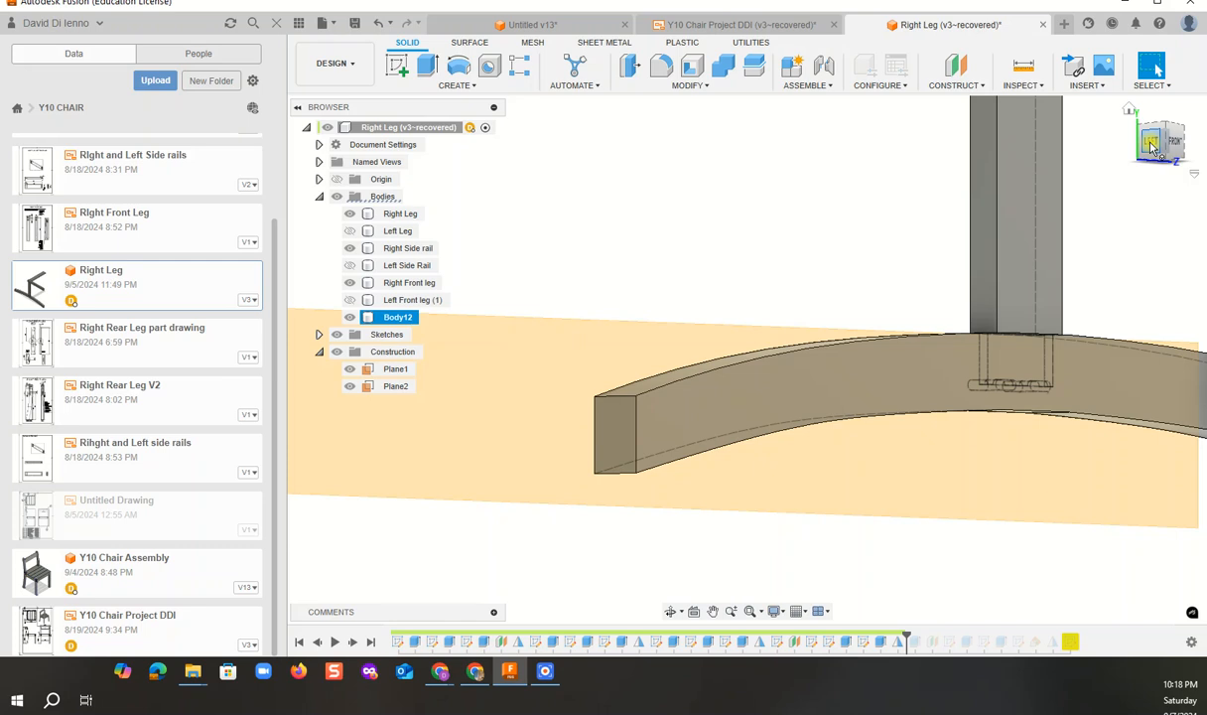
- Roll the history marker to the end of the timeline and inspect the front rail's mortises inside the curved right leg
left_click_drag(1157, 151, 1157, 155)
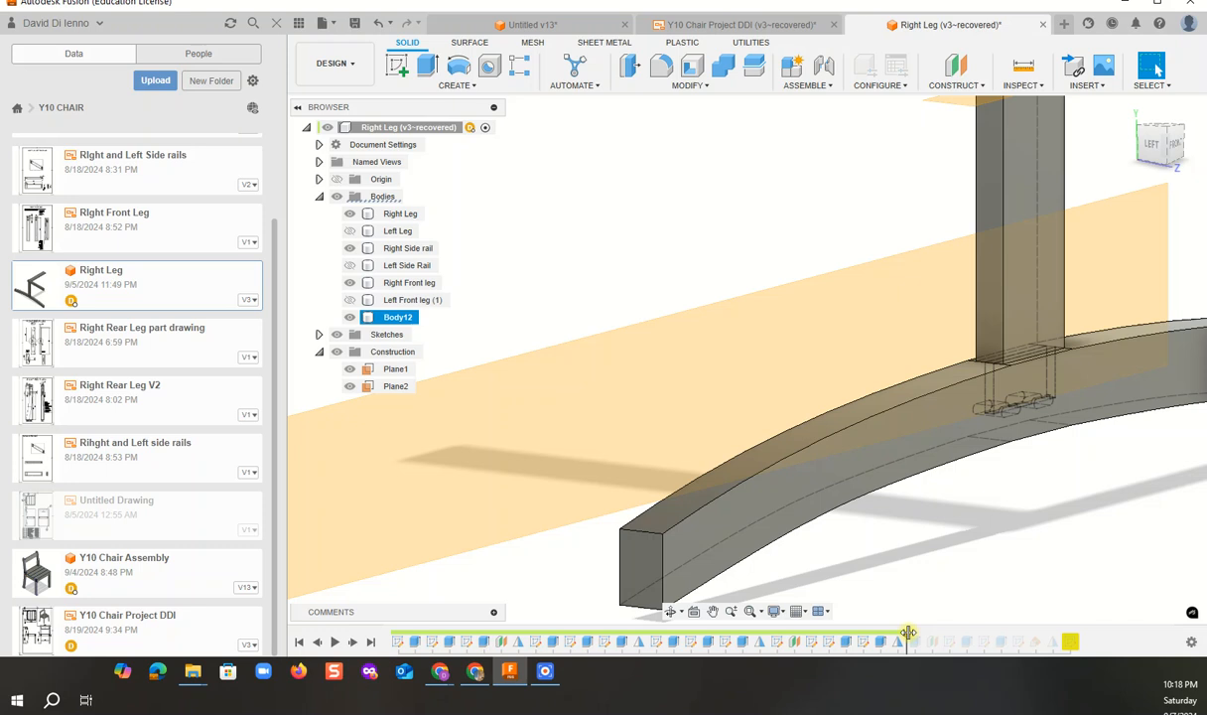
left_click_drag(908, 632, 1079, 638)
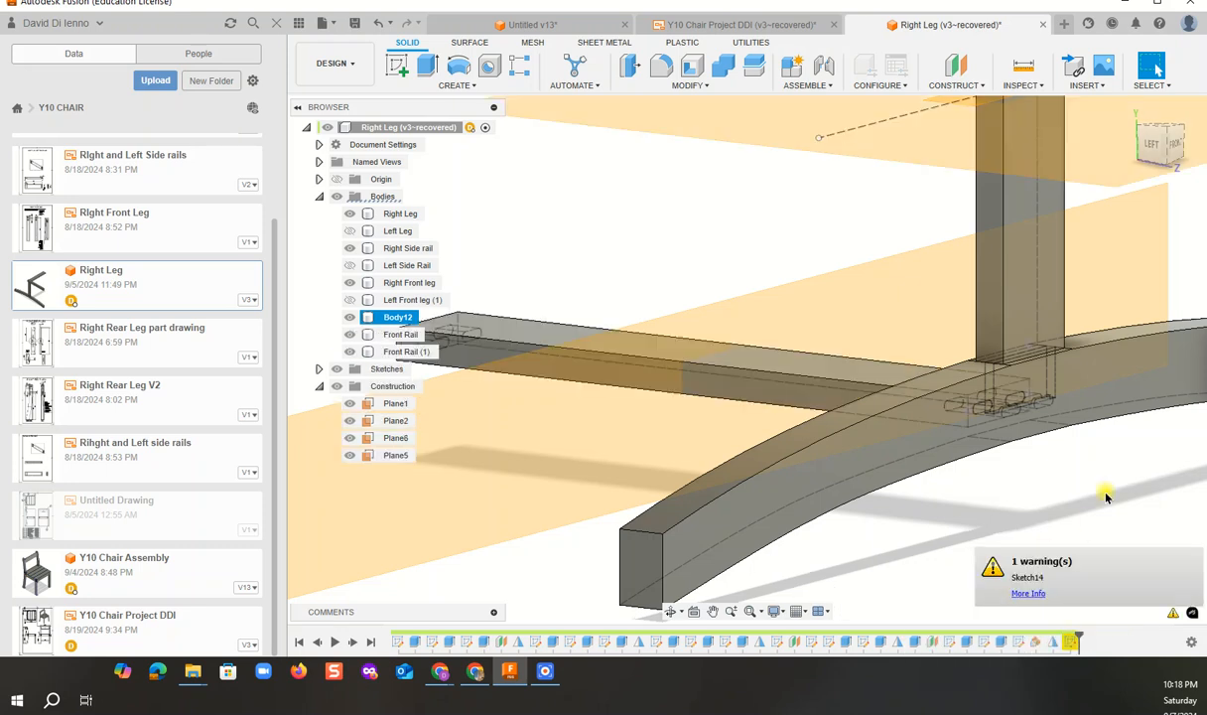
left_click_drag(1149, 143, 1151, 139)
scroll(976, 399, "down", 2)
scroll(976, 399, "up", 5)
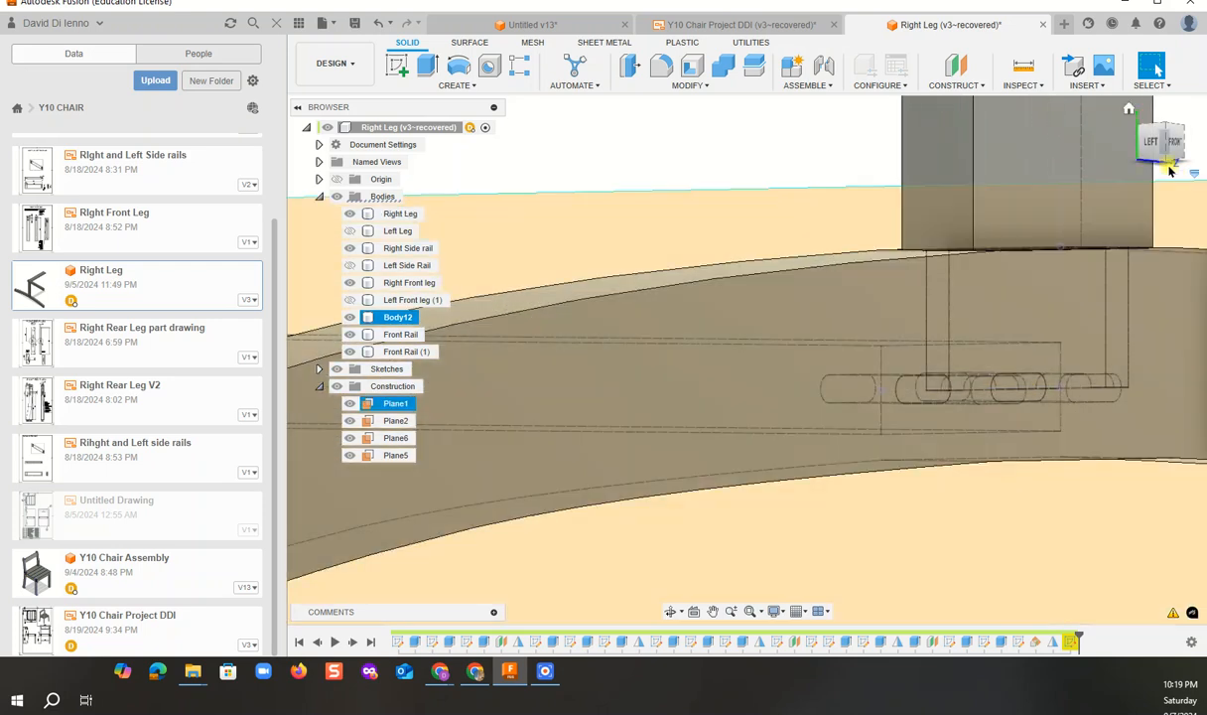
mouse_move(1152, 144)
left_mouse_down()
mouse_move(1157, 164)
mouse_move(1155, 150)
left_mouse_up()
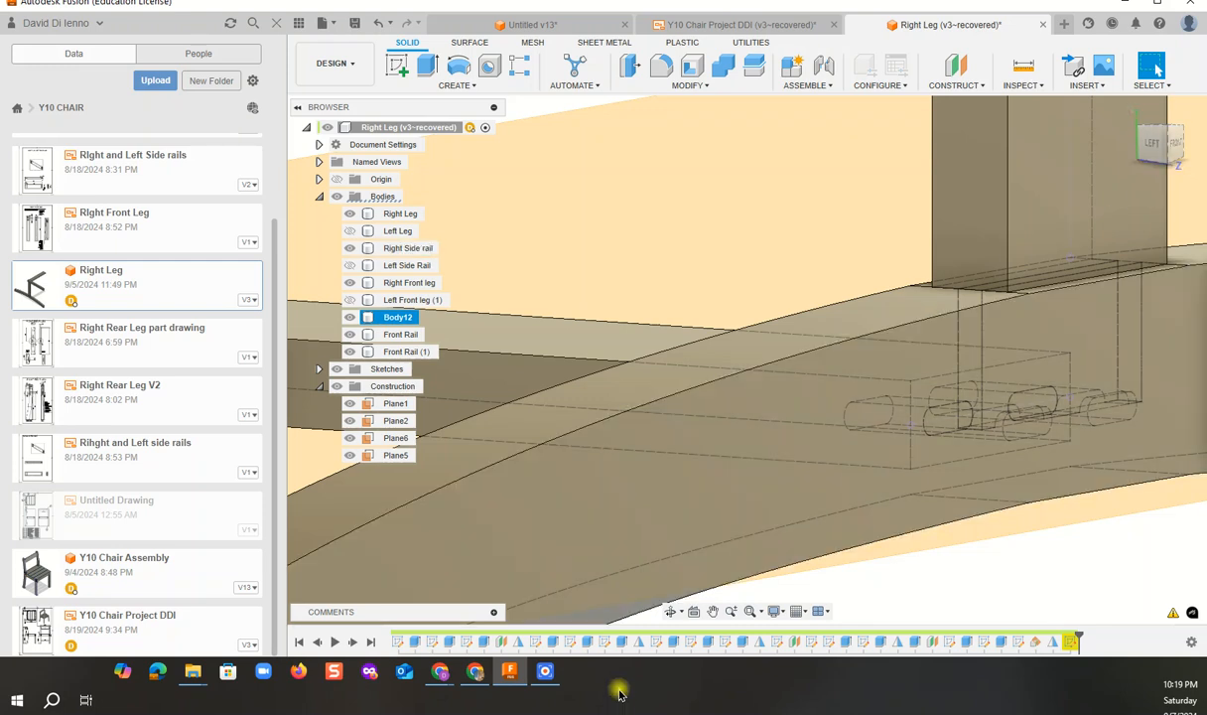